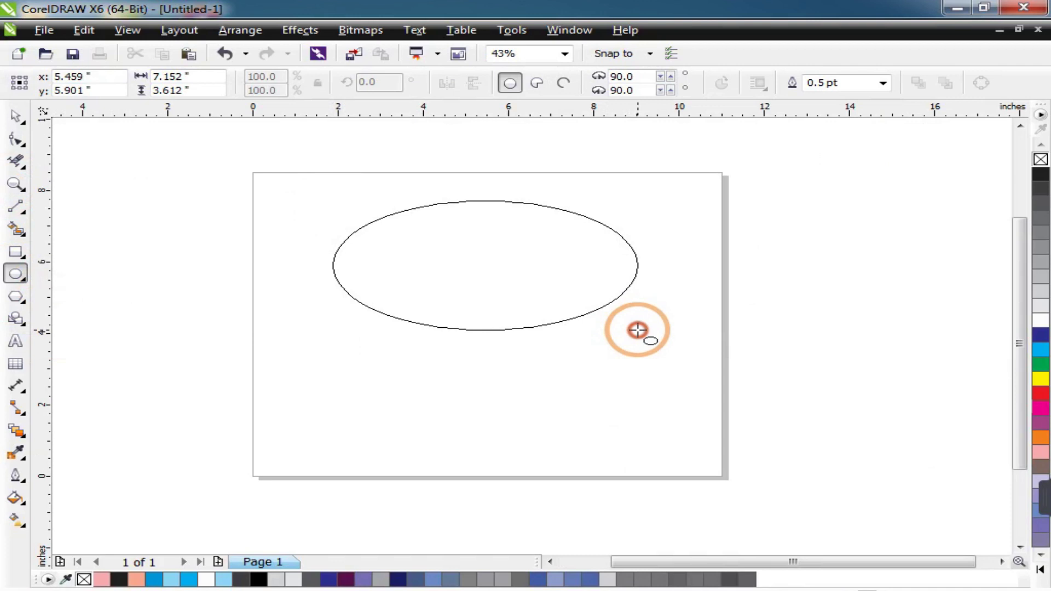
Draw a horizontal ellipse about 7.34 inches wide and 3.64 inches high in the page's upper half
left_click_drag(641, 330, 646, 330)
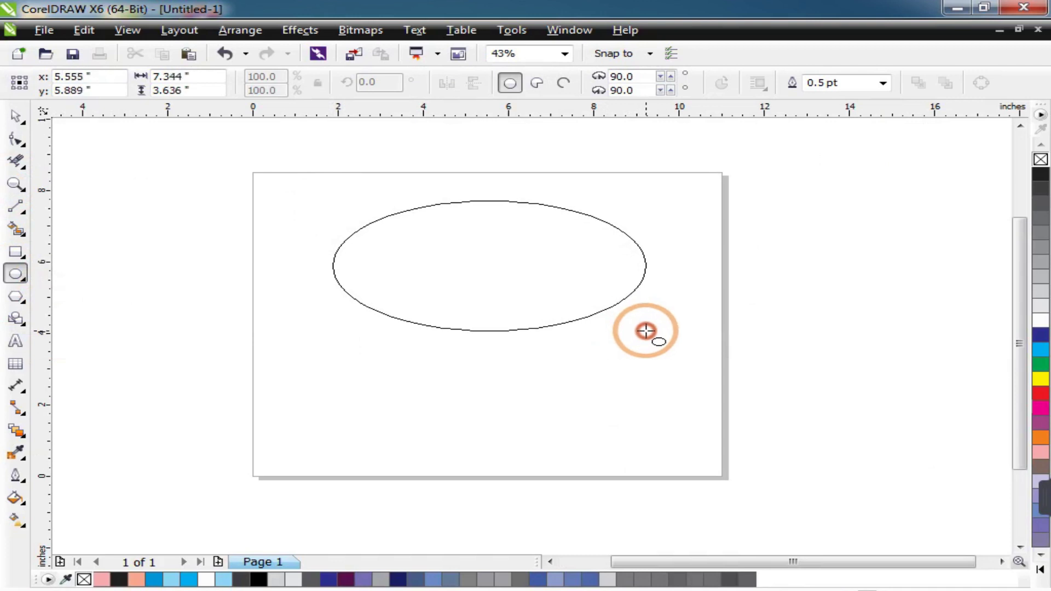
key("Escape")
Reposition the ellipse slightly and place a copy of it a short distance straight below
left_click(15, 189)
left_click_drag(279, 152, 826, 399)
key("space")
left_click(478, 351)
left_click_drag(478, 351, 435, 298)
right_click(436, 297)
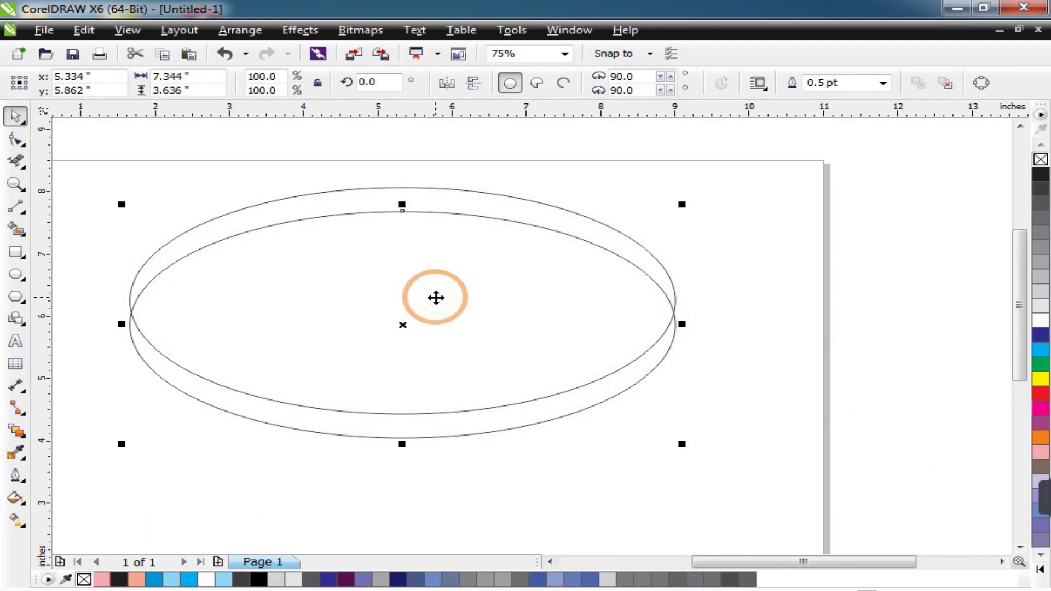
Repeat the duplication four times to build a stack of six evenly spaced ellipses
key("ctrl+r")
key("ctrl+r")
key("ctrl+r")
key("ctrl+r")
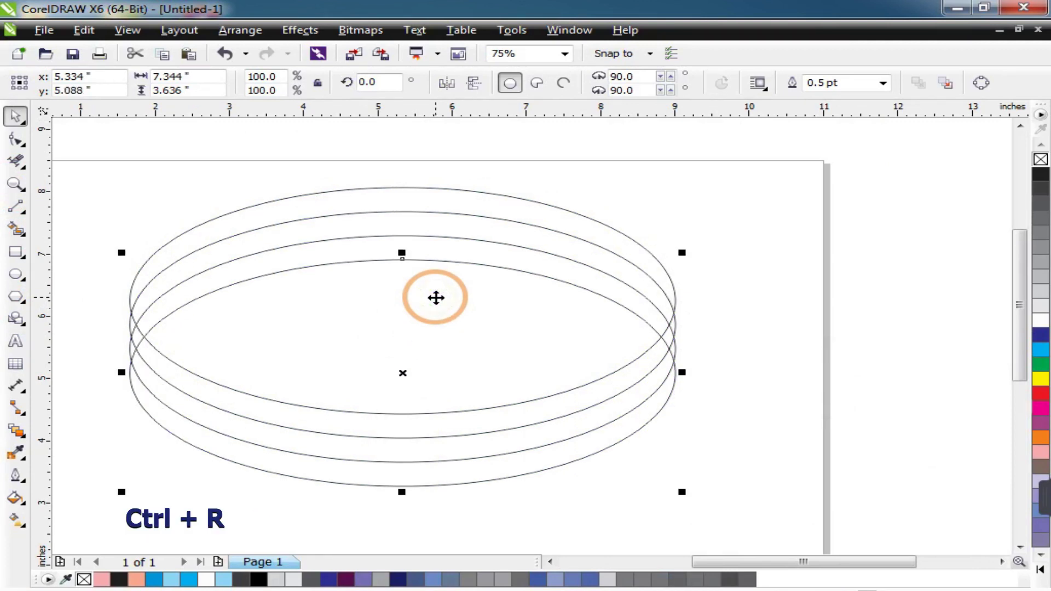
scroll(349, 298, "down", 2)
left_click(219, 321)
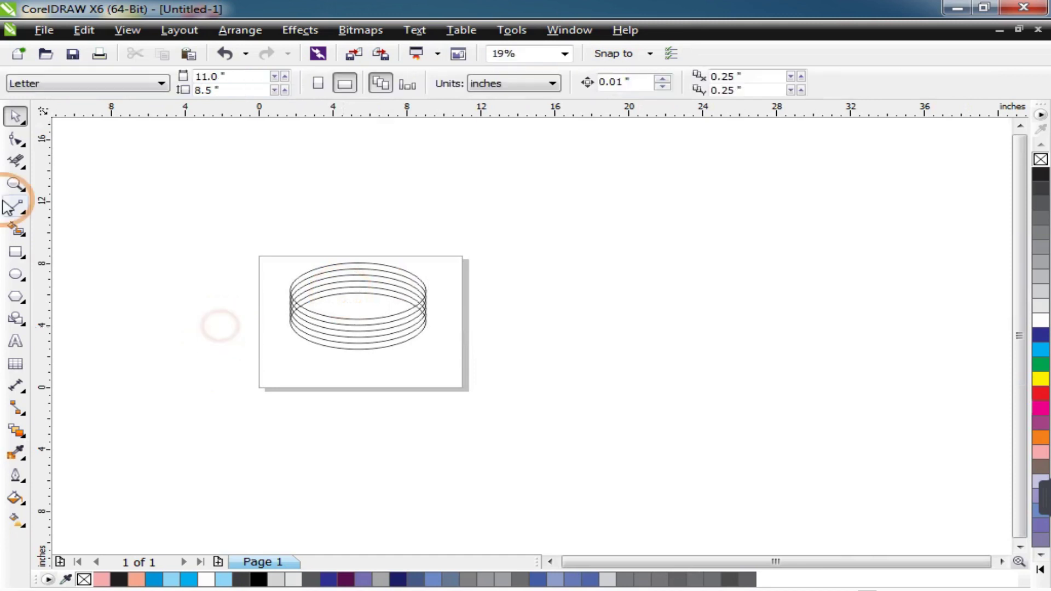
Draw a vertical line about 7.07 inches long just beyond the right side of the stacked ellipses
key("z")
left_click_drag(258, 230, 566, 384)
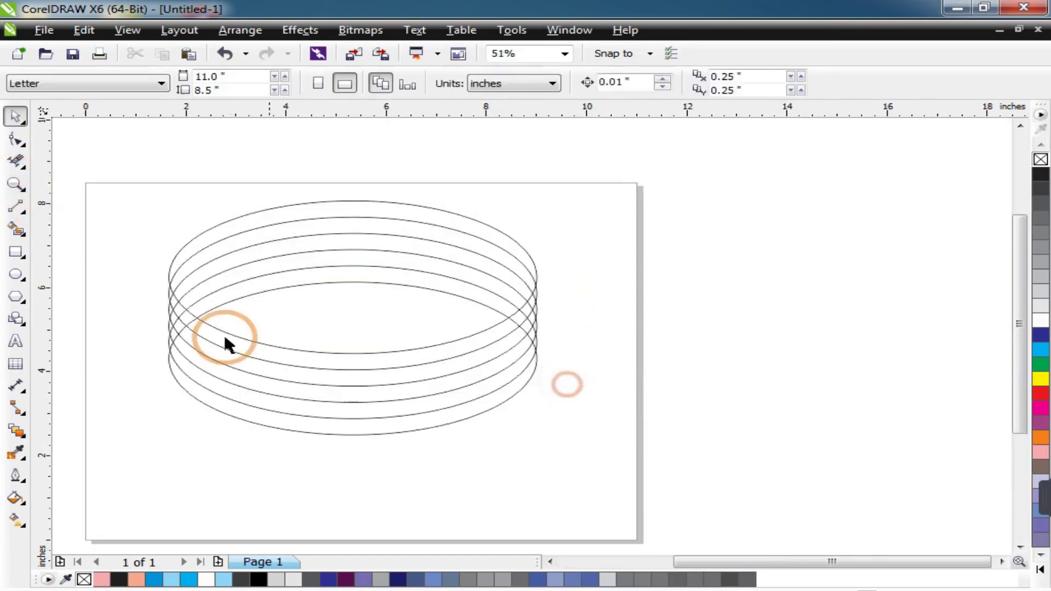
left_click(12, 207)
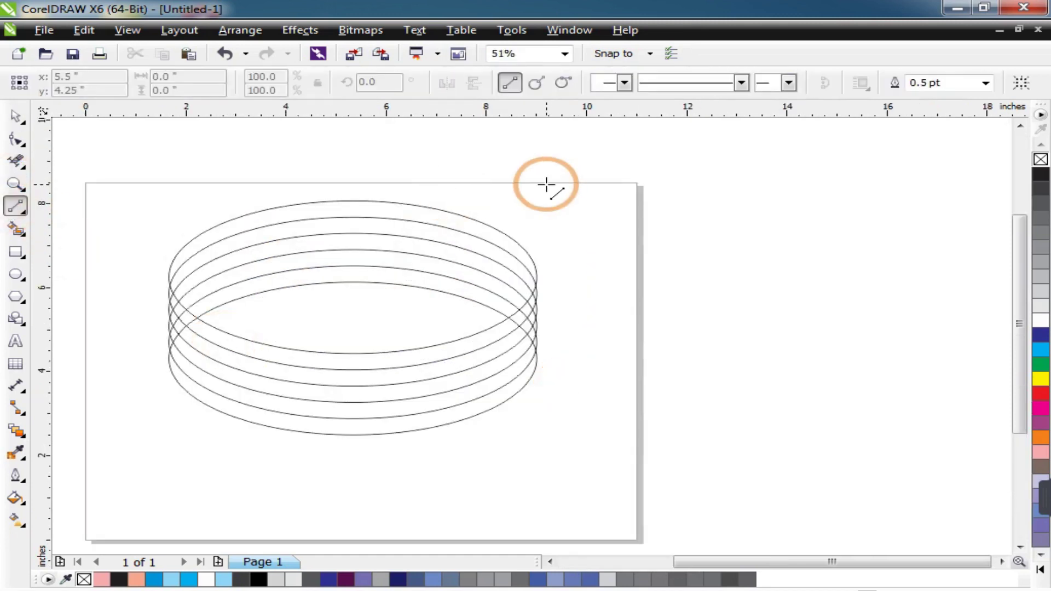
left_click(552, 165)
left_click(584, 461)
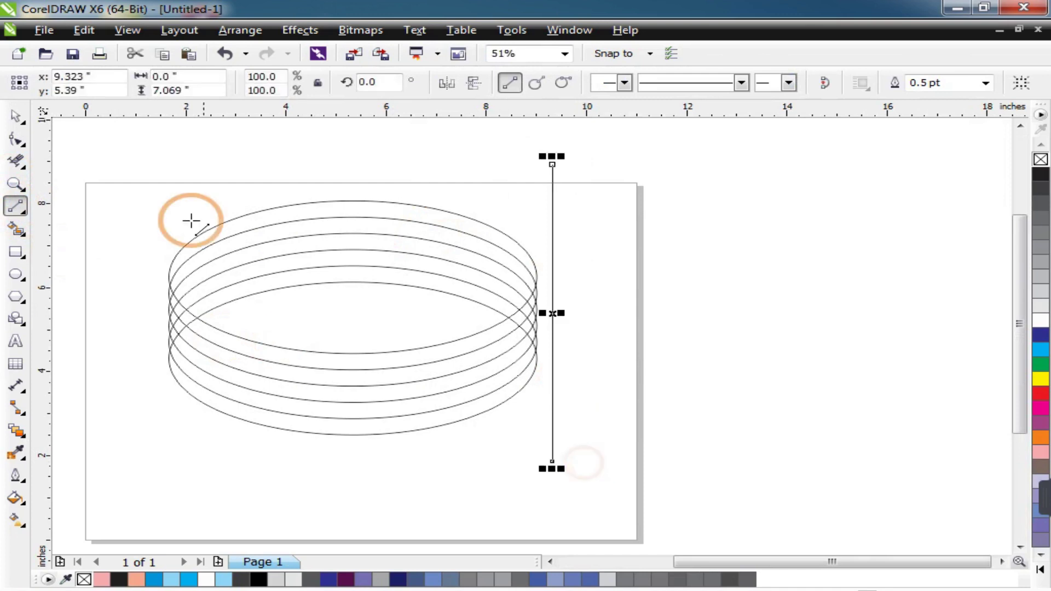
left_click(167, 183)
Group the six ellipses and align the vertical line with their left edge
key("space")
left_click_drag(127, 162, 540, 461)
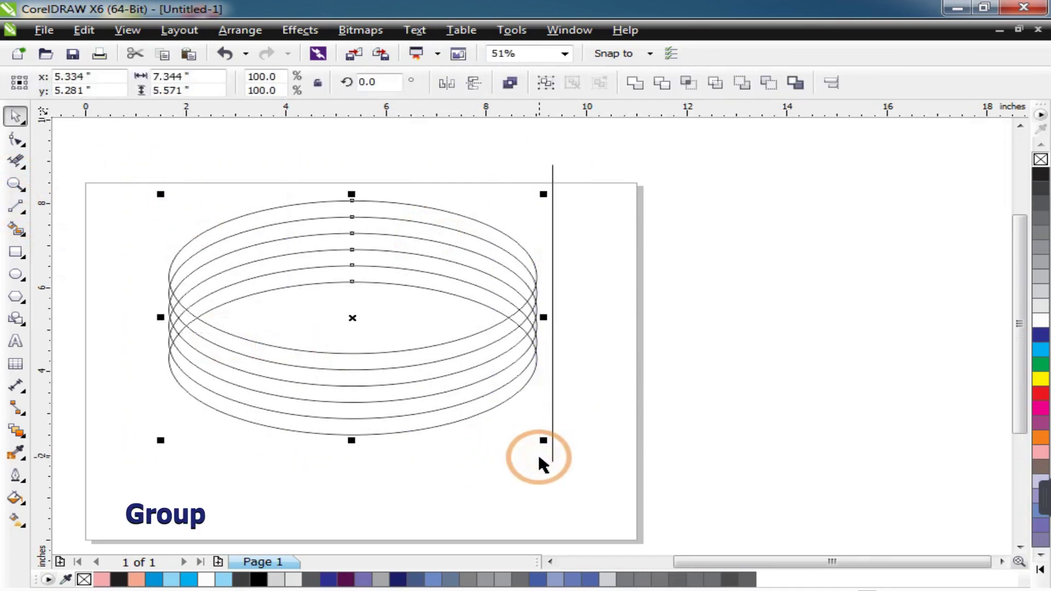
left_click_drag(122, 139, 624, 482)
key("l")
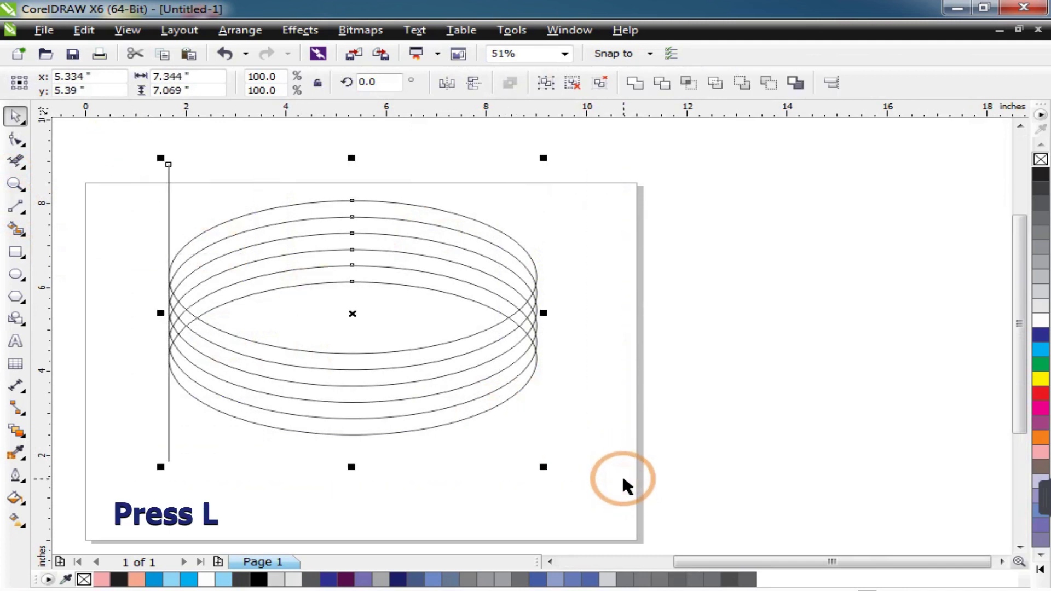
left_click(249, 457)
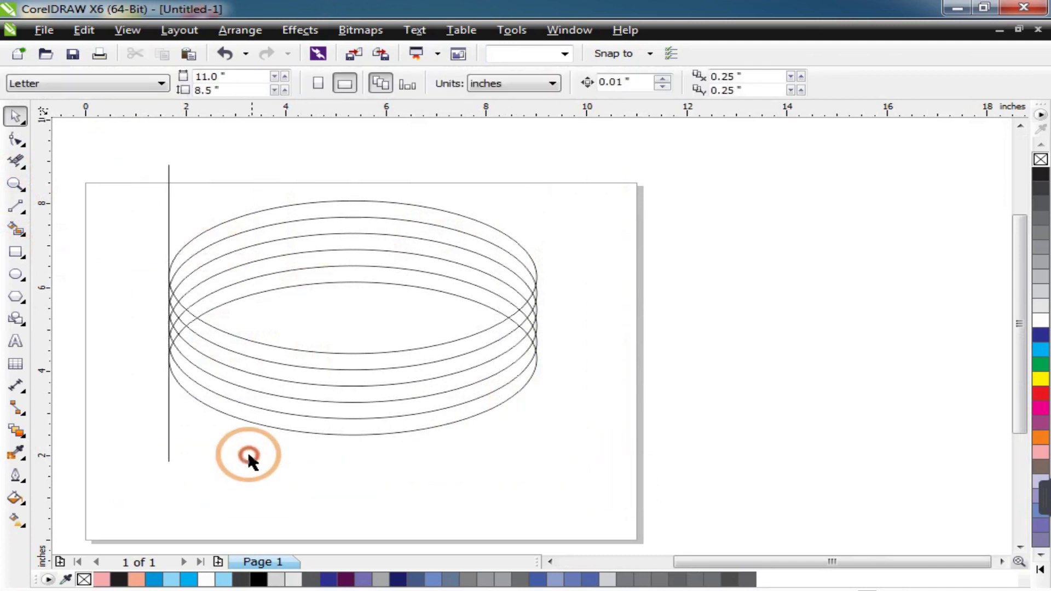
Place a copy of the vertical line beyond the ellipses' right side and group the ellipses with the original line
left_click(169, 184)
left_click_drag(169, 169, 581, 193)
left_click_drag(553, 130, 111, 488)
key("ctrl+g")
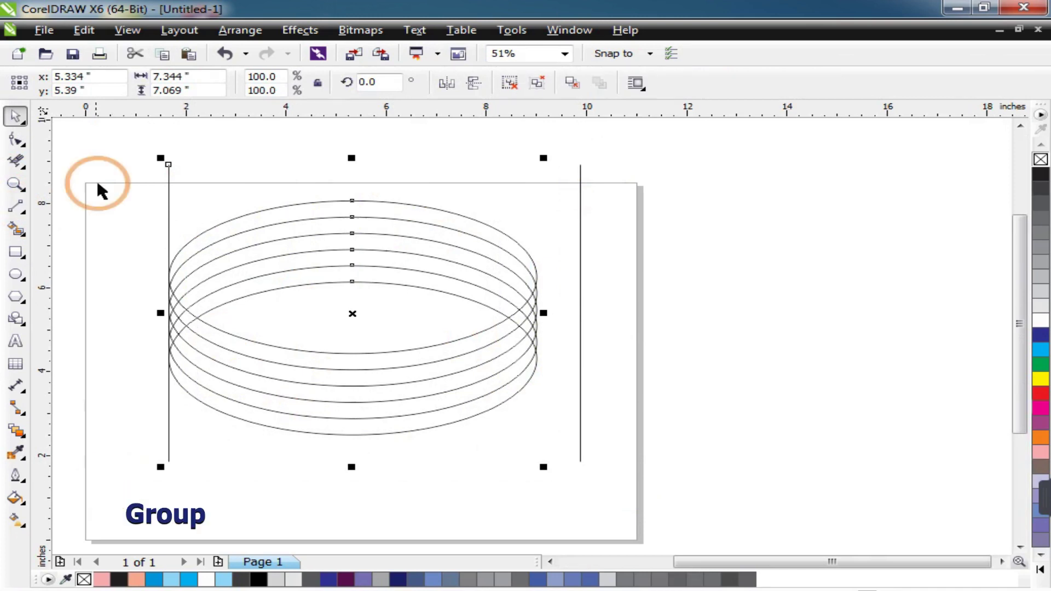
Align the copied line with the ellipses' right edge and group the lines and ellipses together
left_click_drag(137, 144, 634, 494)
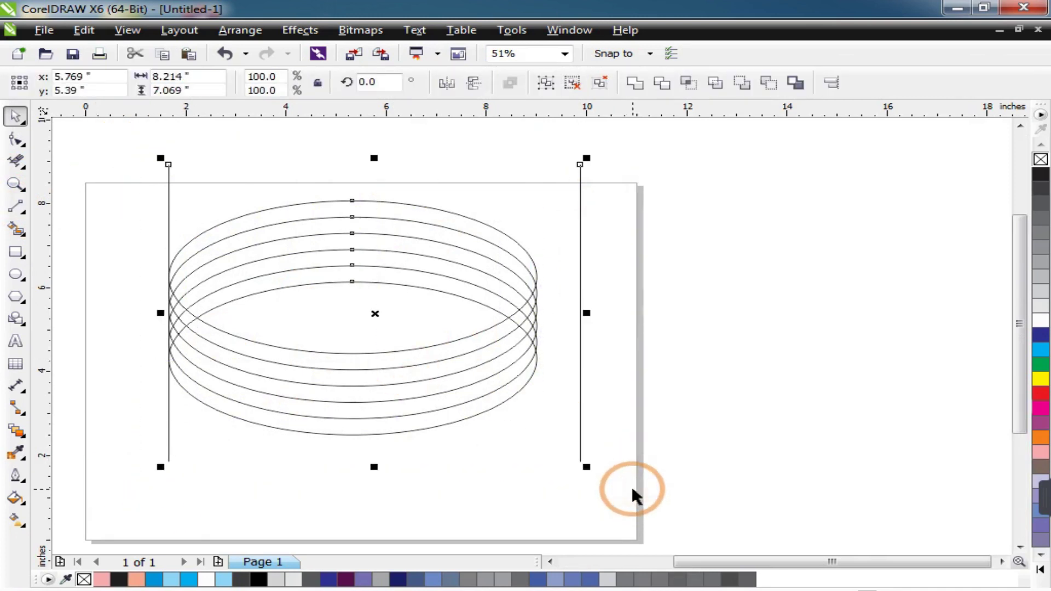
key("r")
left_click(602, 293)
left_click_drag(584, 155, 127, 471)
left_click(545, 85)
Create a copy of the whole group rotated to 270° about its centre, crossing the original
left_click(411, 252)
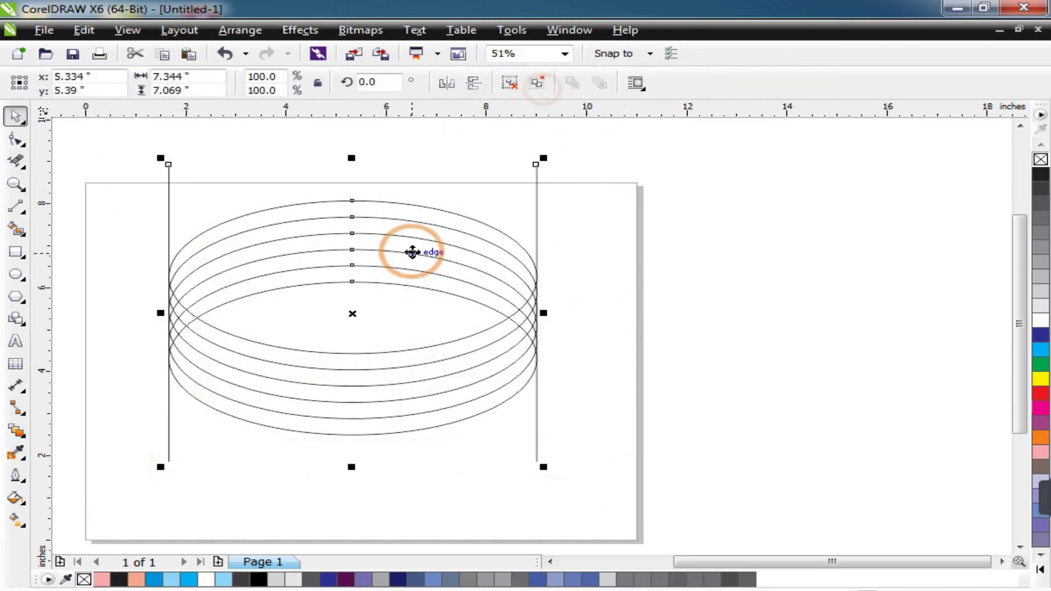
left_click_drag(159, 164, 496, 220)
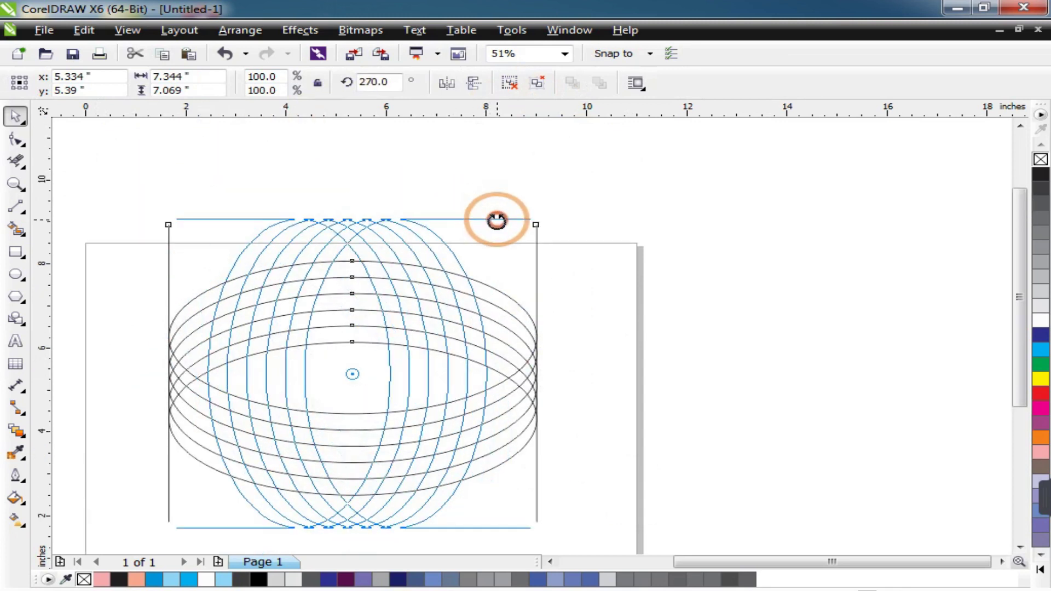
left_click_drag(497, 221, 496, 221)
scroll(288, 299, "down", 1)
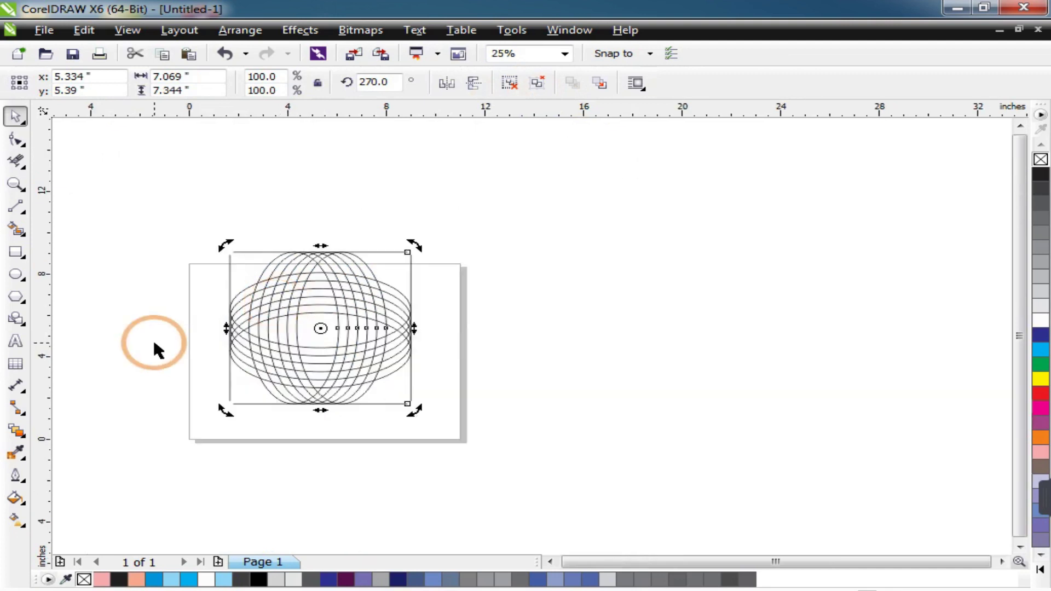
left_click(154, 342)
key("space")
key("space")
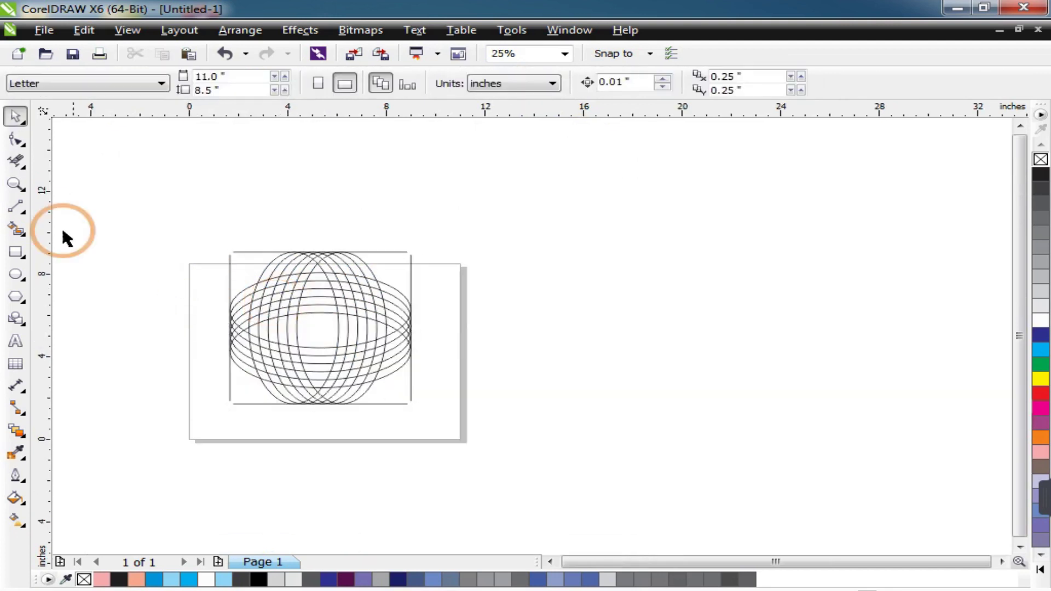
Move both crossed groups down together so that they fit within the page
left_click(15, 184)
mouse_move(204, 225)
left_mouse_down()
mouse_move(321, 351)
mouse_move(545, 452)
left_mouse_up()
left_click_drag(222, 137, 669, 488)
left_click_drag(429, 316, 433, 336)
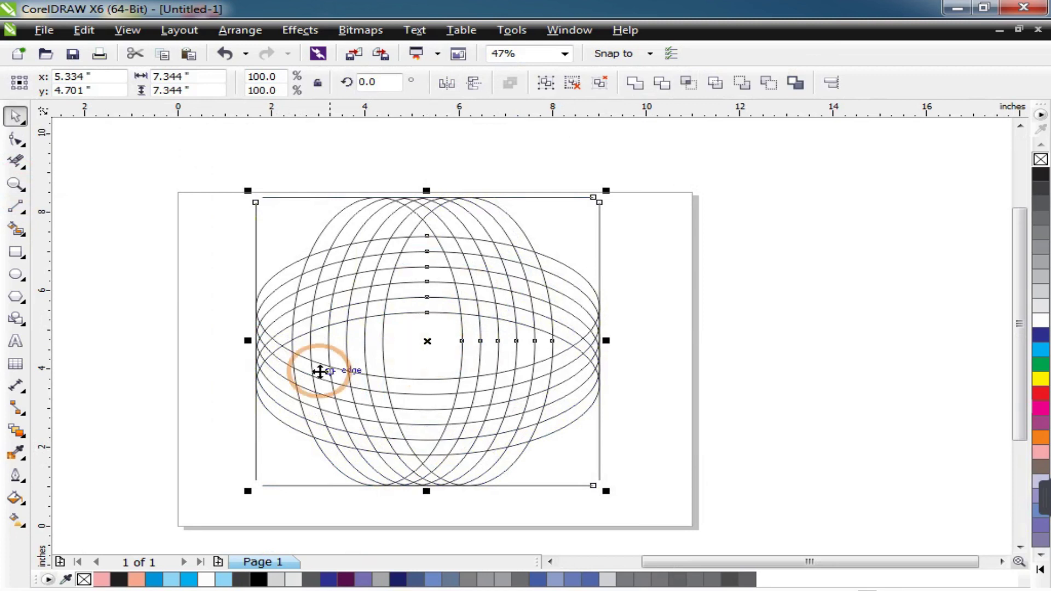
scroll(276, 332, "down", 2)
left_click(258, 329)
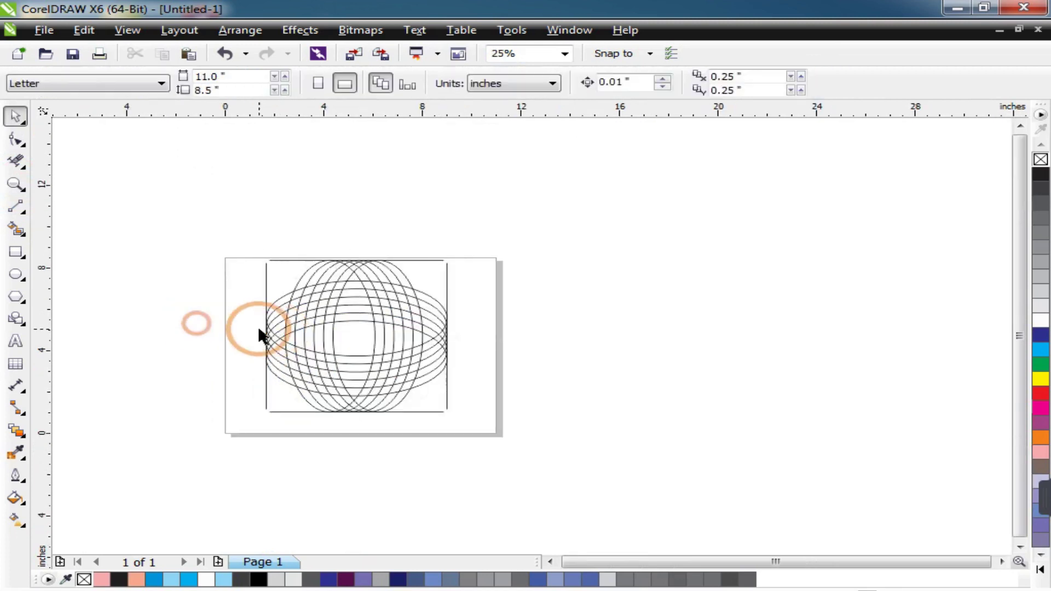
With Virtual Segment Delete, remove the lower horizontal-ellipse segments crossing the innermost left band between the upright ellipses
left_click(12, 183)
left_click_drag(338, 341, 481, 421)
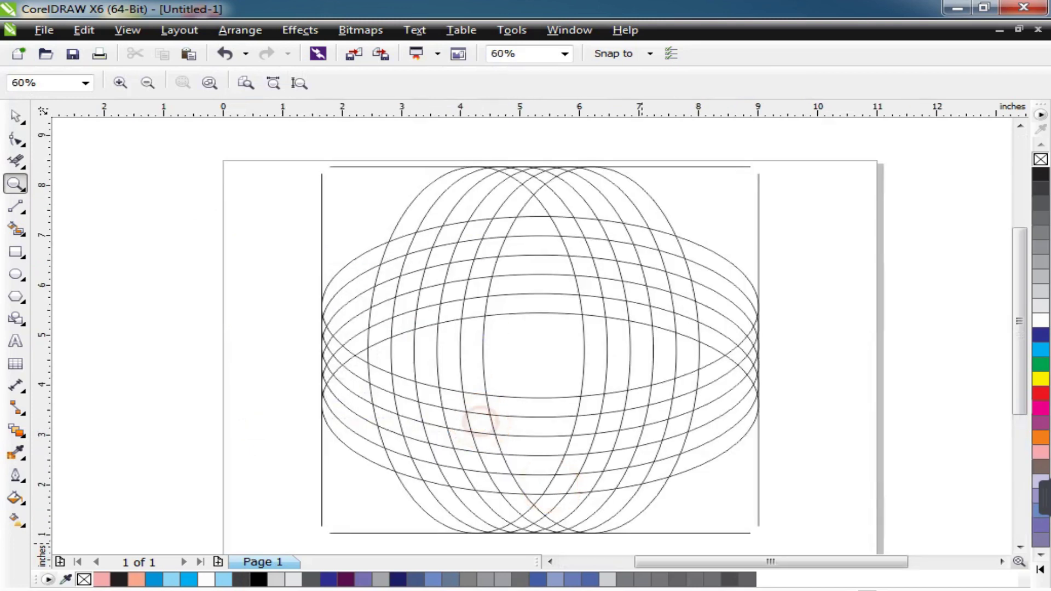
right_click(349, 405)
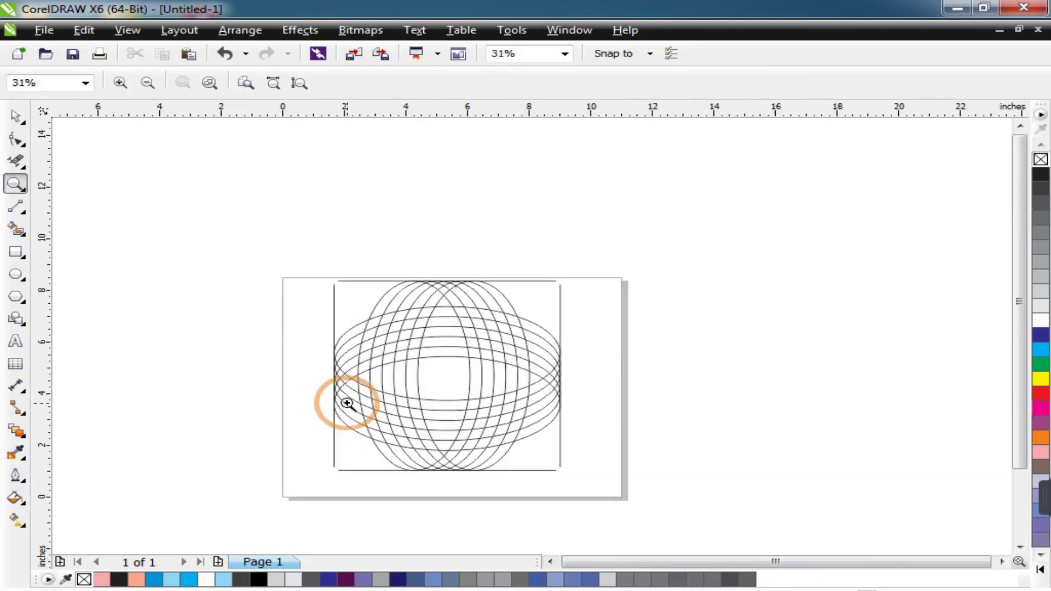
left_click_drag(319, 297, 639, 485)
key("space")
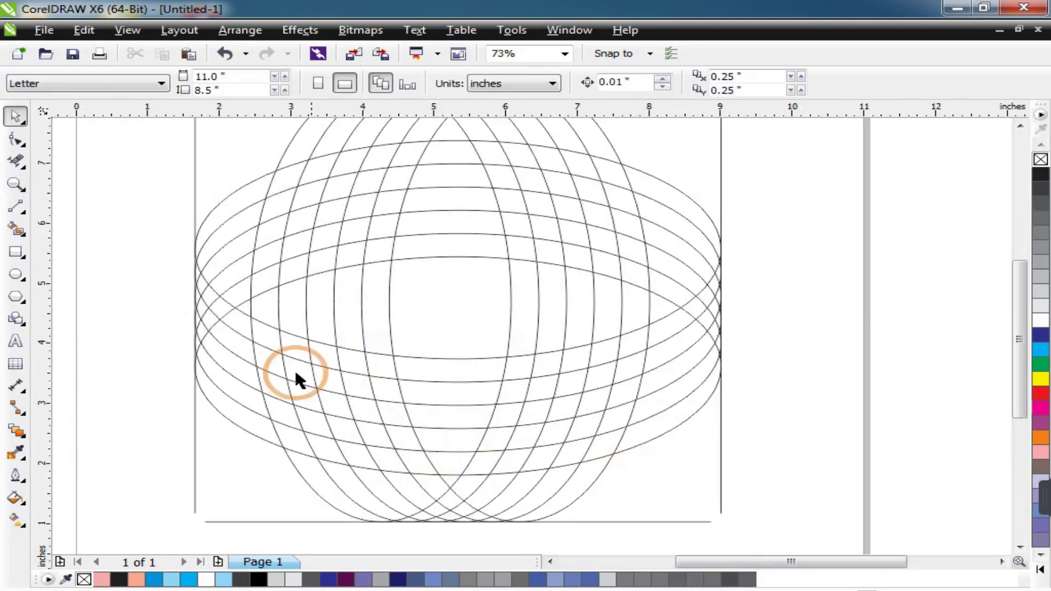
left_click(15, 161)
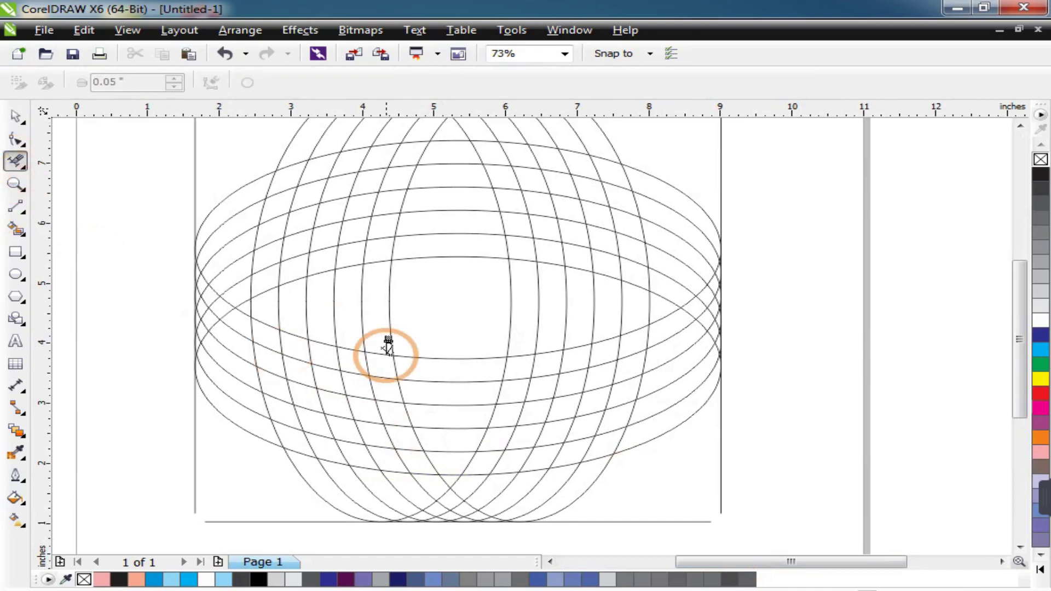
scroll(387, 352, "up", 3)
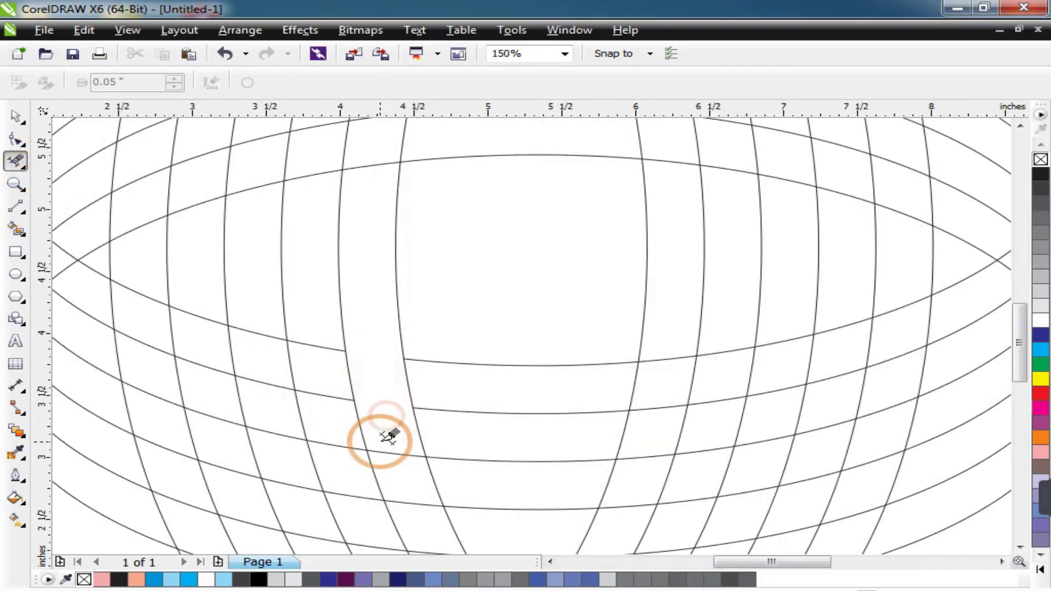
scroll(389, 438, "down", 2)
scroll(389, 458, "up", 4)
scroll(404, 429, "down", 4)
scroll(387, 356, "up", 4)
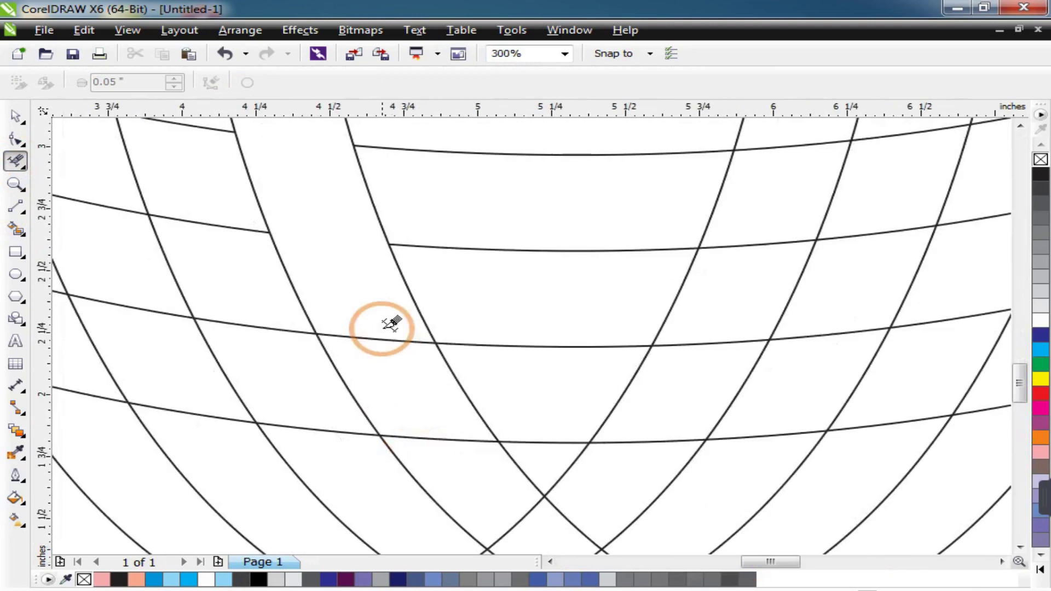
scroll(416, 377, "down", 2)
scroll(482, 448, "up", 2)
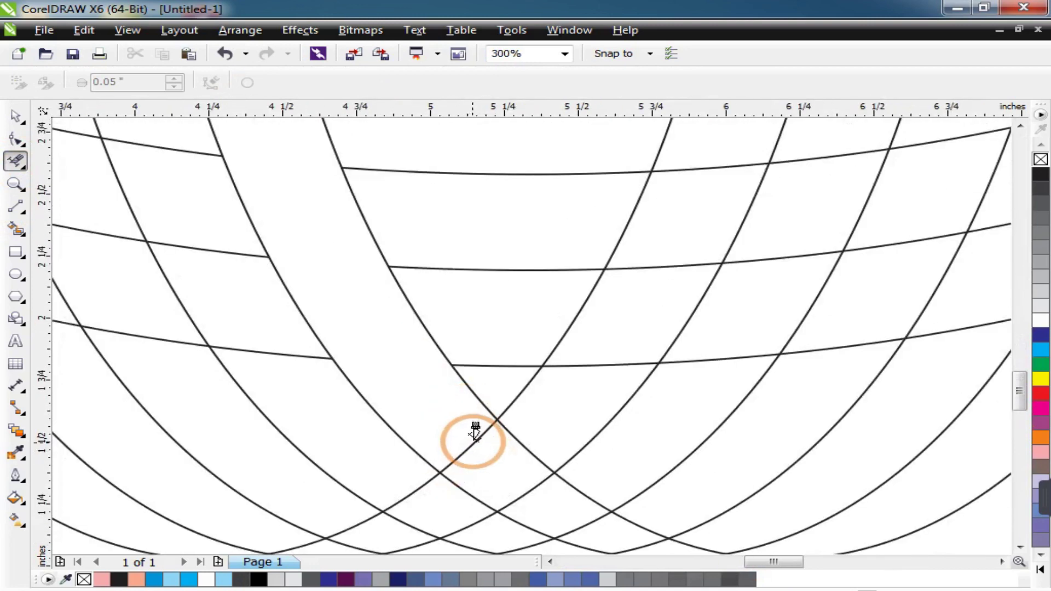
Delete the upright-ellipse segments that cross the lower end of the innermost left band
scroll(538, 496, "up", 2)
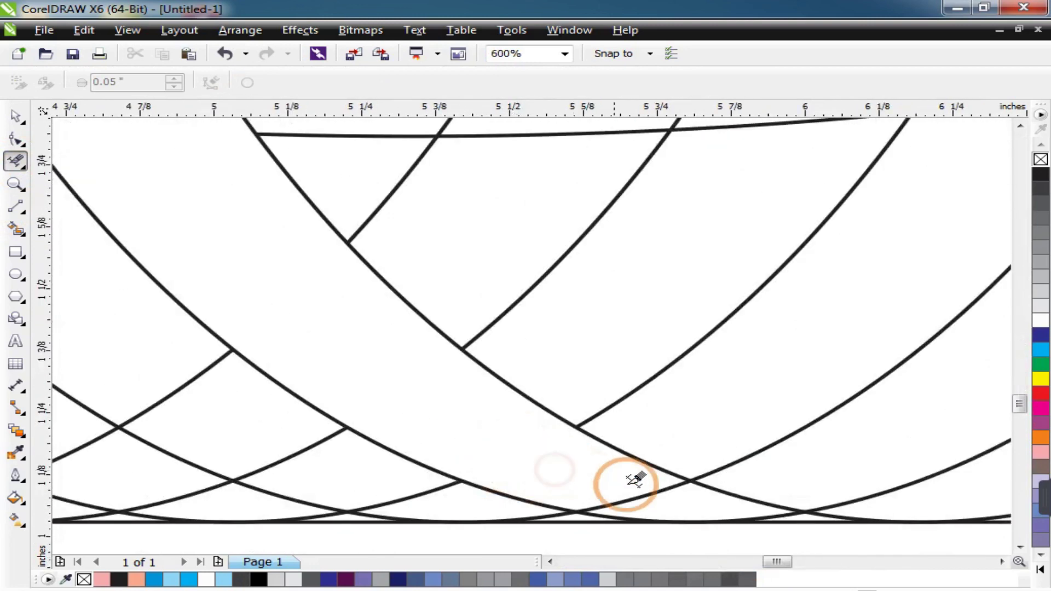
scroll(602, 465, "up", 4)
scroll(570, 438, "down", 4)
scroll(615, 429, "up", 8)
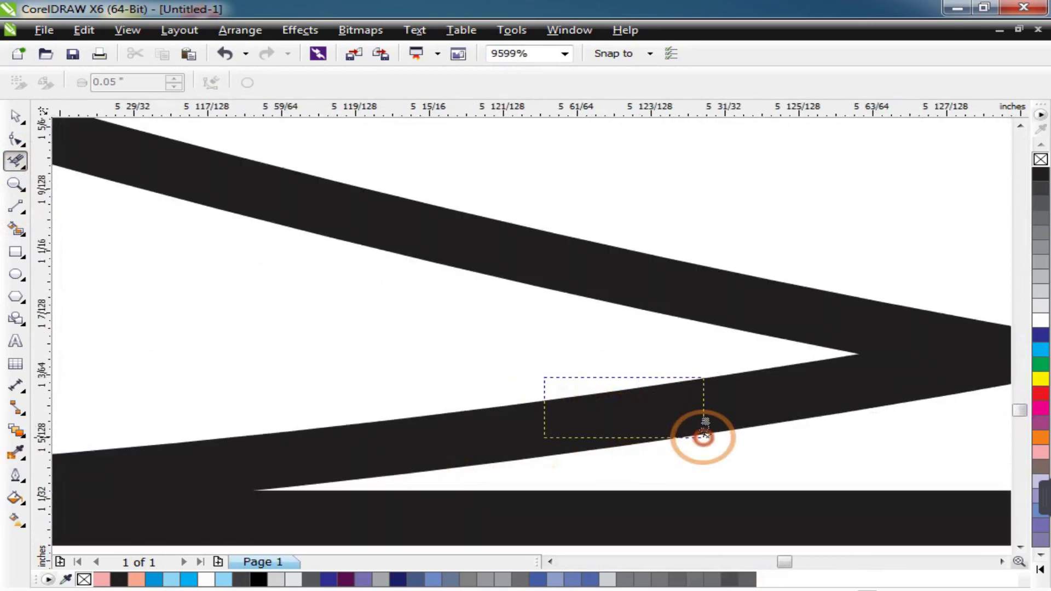
scroll(704, 394, "down", 12)
scroll(282, 148, "down", 2)
Delete the segments crossing the lower half of the band between the third and fourth upright ellipses from the left
scroll(333, 171, "up", 4)
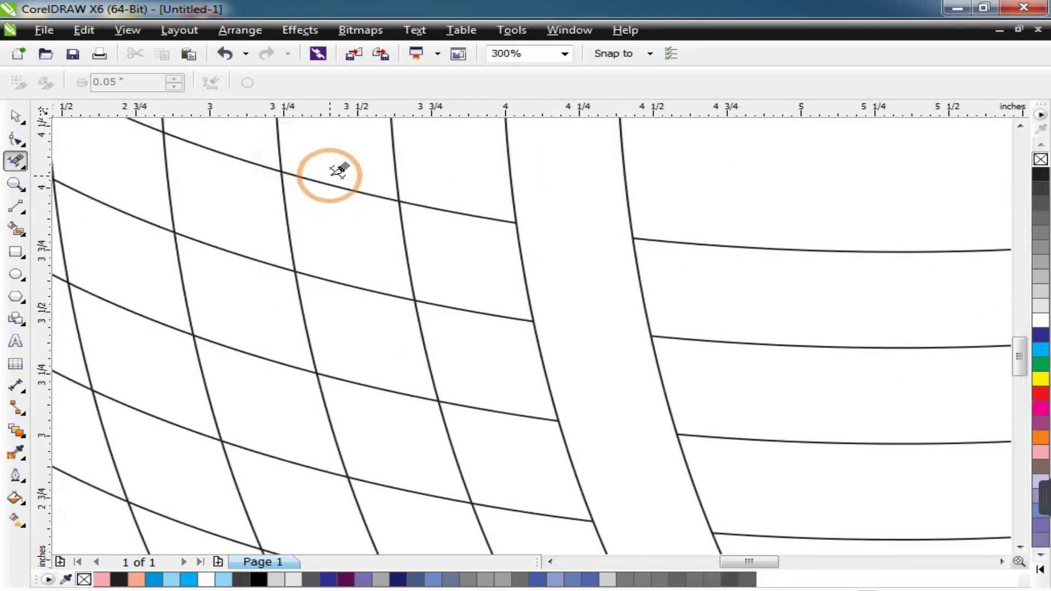
scroll(383, 344, "down", 4)
scroll(383, 318, "up", 2)
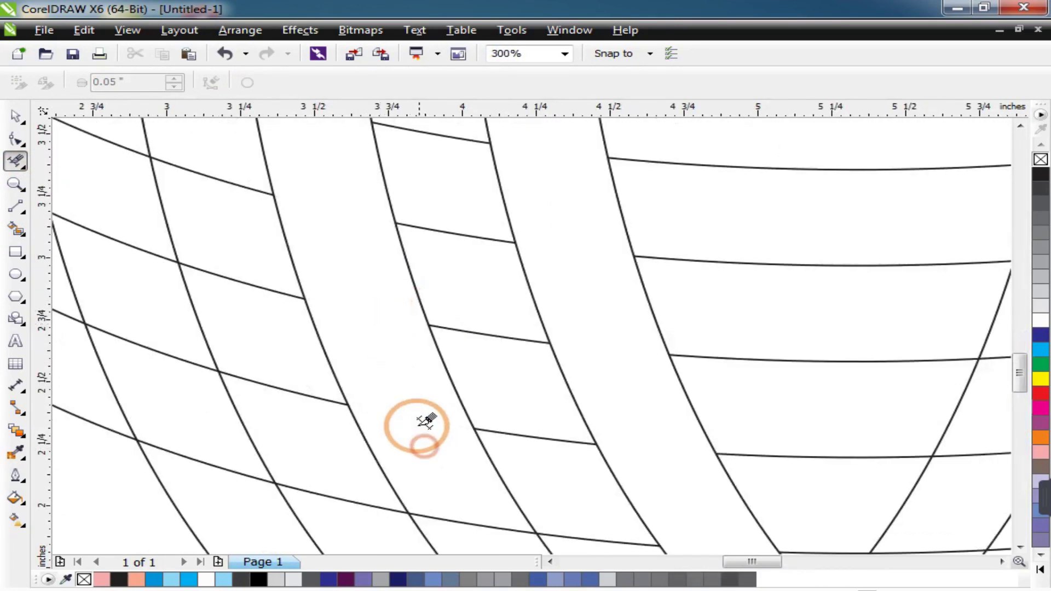
scroll(427, 377, "down", 2)
scroll(383, 306, "up", 3)
scroll(384, 328, "down", 2)
scroll(277, 249, "up", 3)
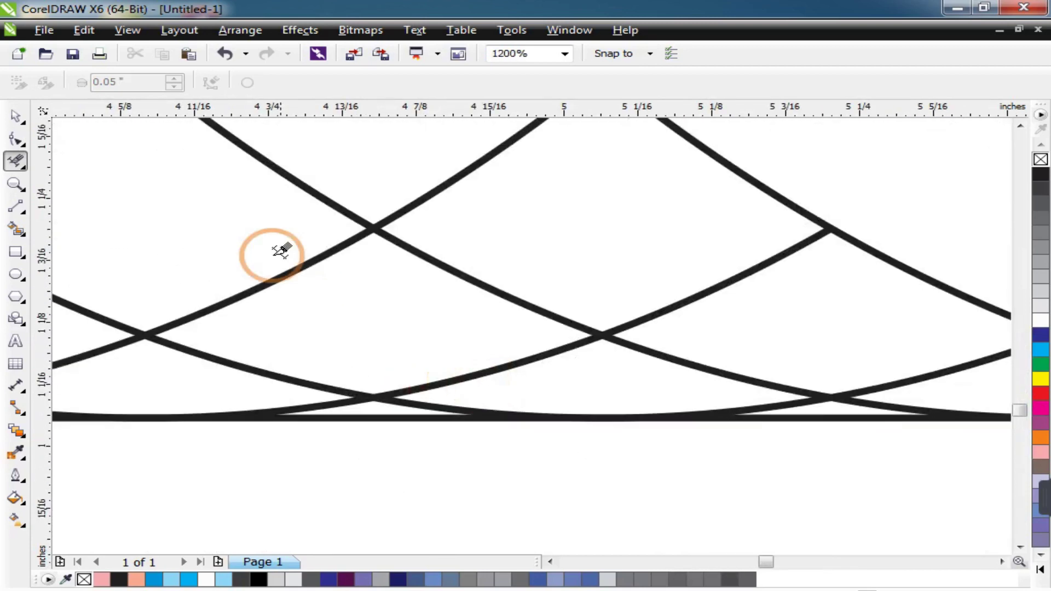
scroll(684, 389, "down", 1)
scroll(677, 399, "up", 5)
left_click_drag(287, 158, 619, 301)
Delete the segments crossing the lower half of the outermost left band between the first two upright ellipses
scroll(619, 301, "down", 9)
scroll(381, 141, "up", 3)
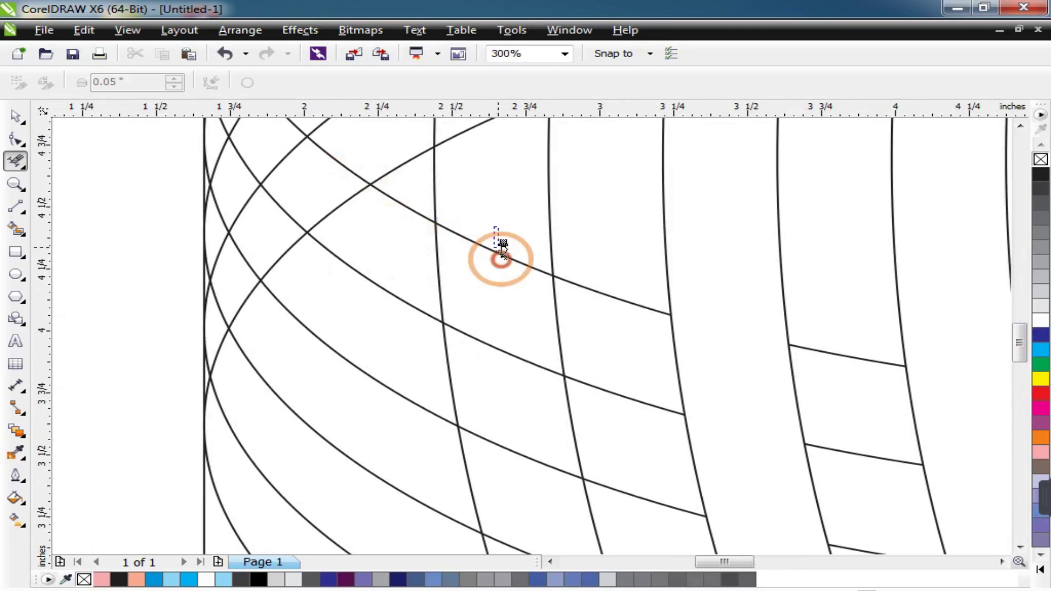
scroll(491, 370, "down", 2)
scroll(525, 394, "up", 2)
scroll(529, 399, "down", 2)
scroll(495, 339, "up", 2)
scroll(526, 386, "down", 2)
scroll(545, 361, "up", 4)
scroll(547, 359, "up", 2)
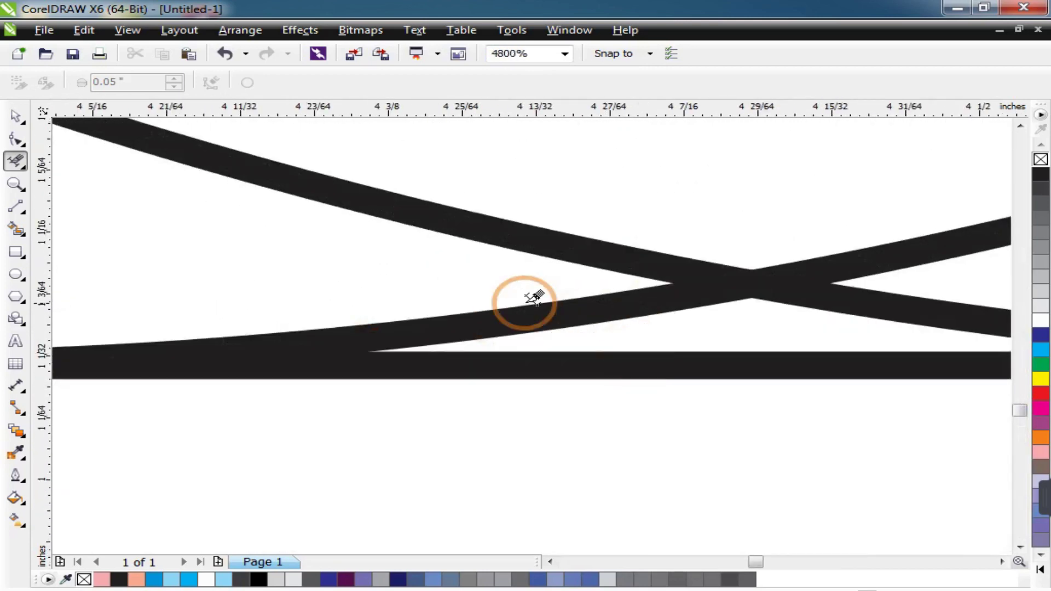
Use Smart Fill with a black fill colour on the three cleared vertical bands of the lower left quarter
scroll(601, 327, "down", 7)
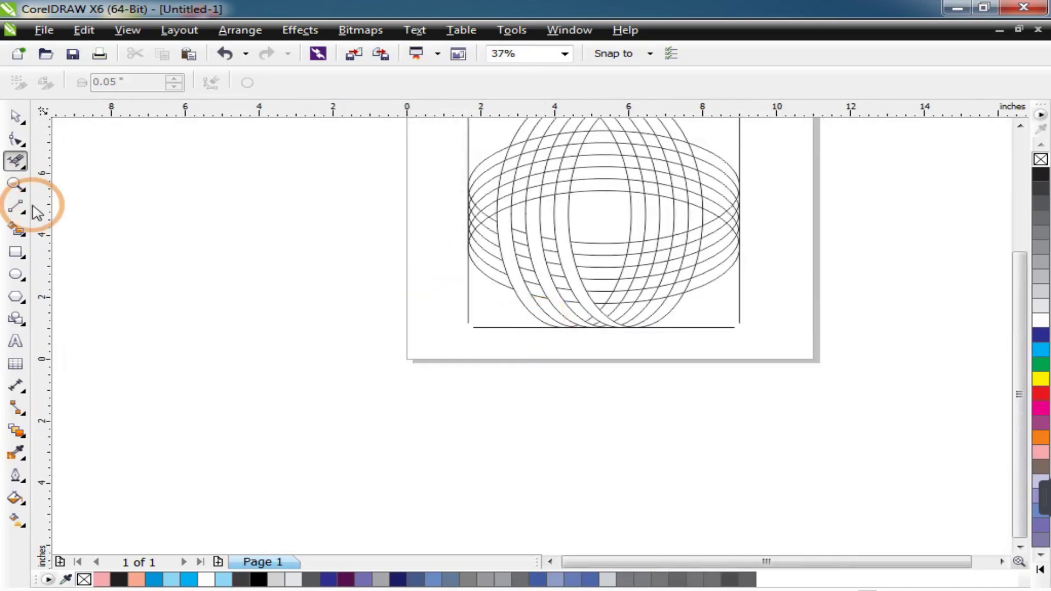
left_click(17, 229)
left_click(224, 83)
left_click_drag(303, 130, 311, 182)
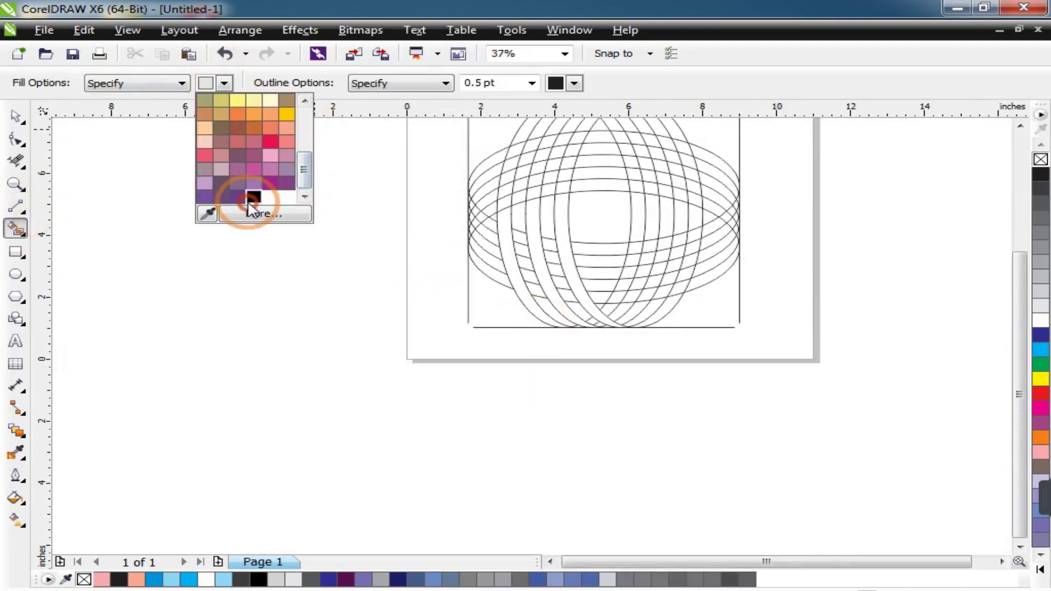
left_click(252, 199)
scroll(559, 227, "up", 2)
left_click(564, 230)
left_click(454, 236)
left_click(339, 246)
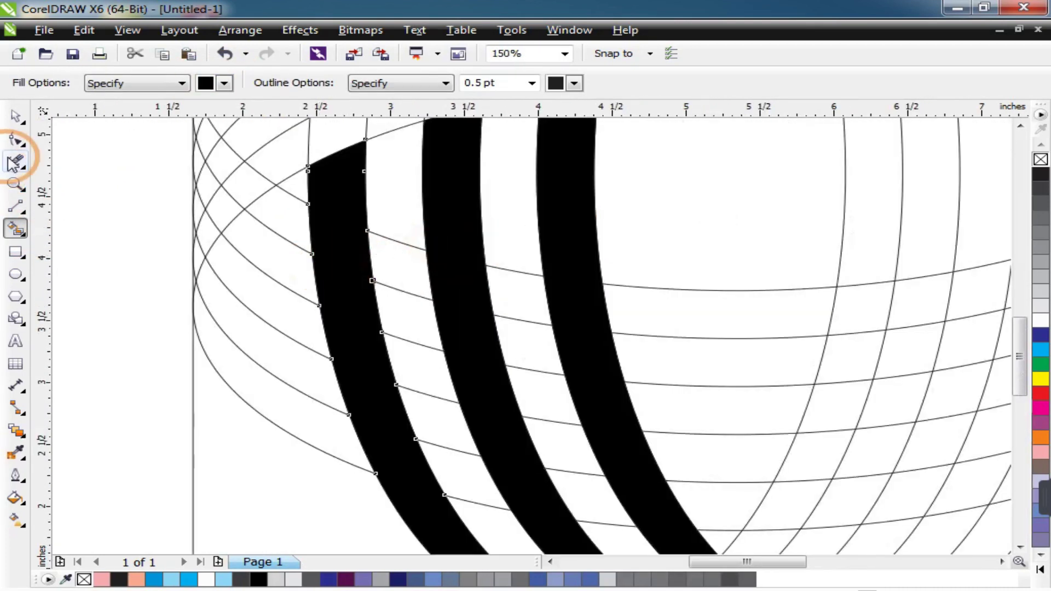
Delete the ellipse segments crossing the white gap between the second and third black vertical bands, down to the bottom tip
left_click(15, 162)
scroll(526, 301, "up", 1)
scroll(572, 405, "down", 2)
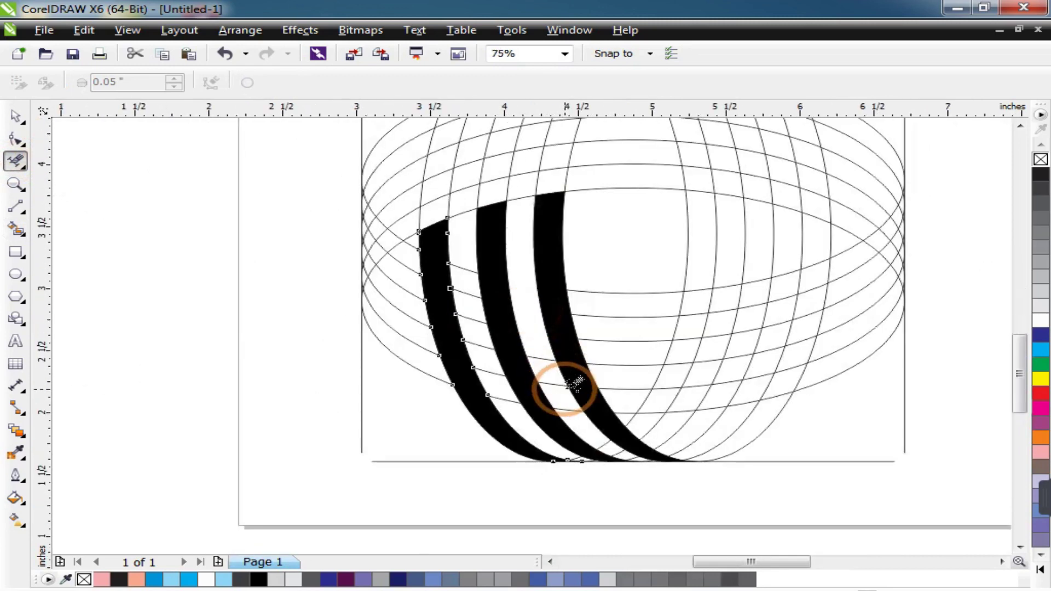
scroll(575, 383, "up", 2)
scroll(492, 300, "down", 2)
scroll(540, 359, "up", 3)
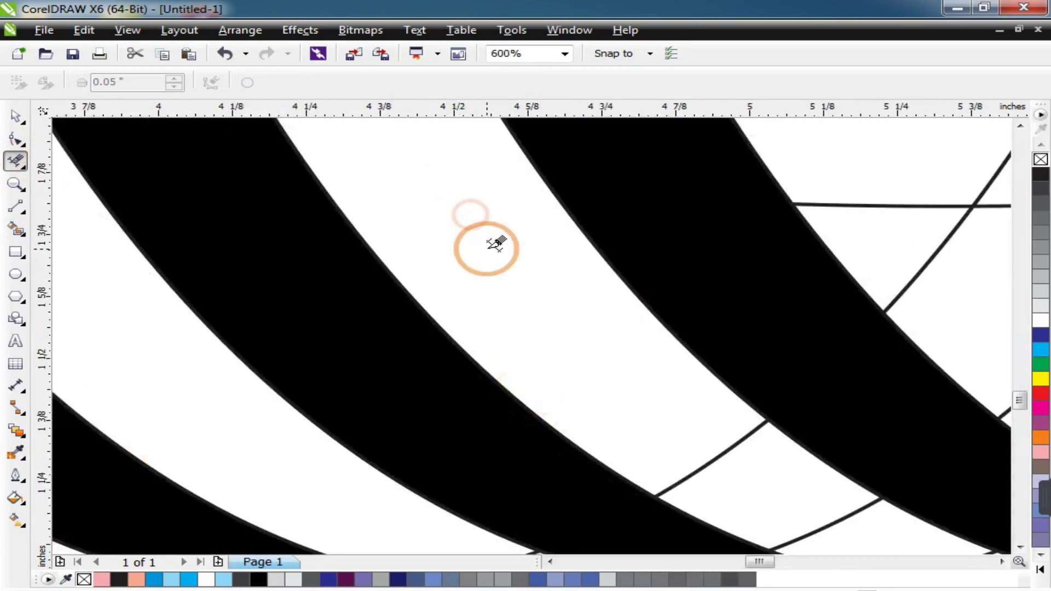
scroll(495, 245, "up", 1)
scroll(515, 252, "down", 2)
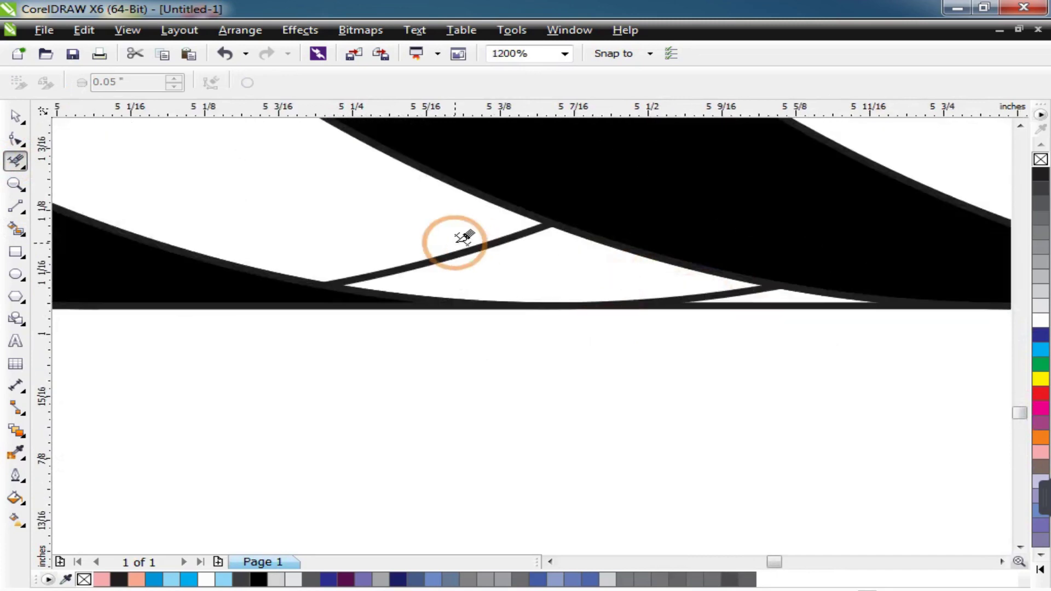
scroll(704, 321, "up", 3)
scroll(680, 321, "down", 3)
scroll(602, 296, "down", 4)
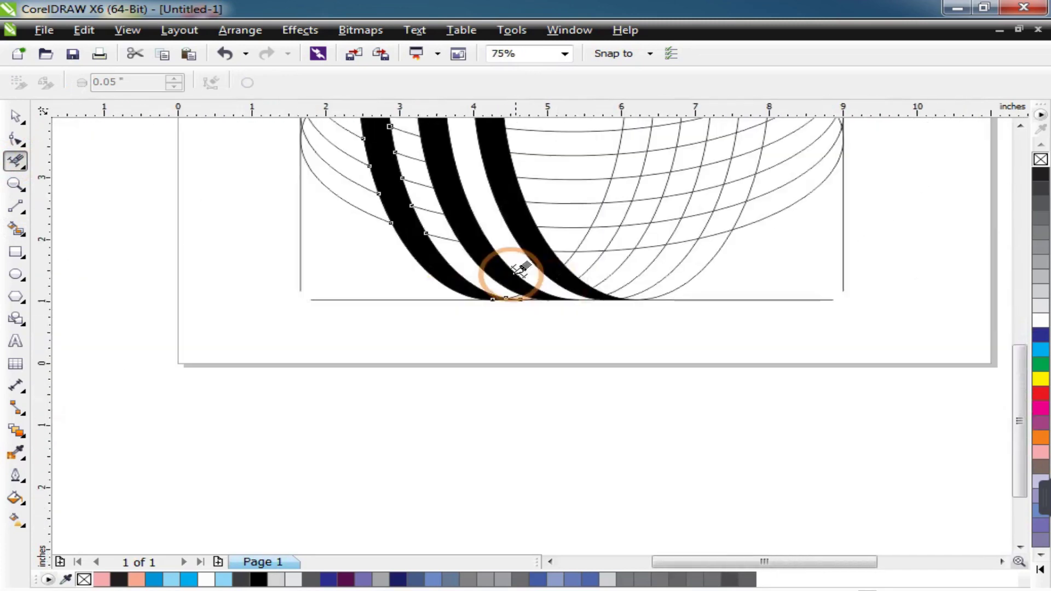
Delete the ellipse segments crossing the white gap between the first and second black vertical bands, including its bottom tip
scroll(517, 270, "down", 1)
scroll(432, 171, "up", 3)
scroll(519, 304, "down", 1)
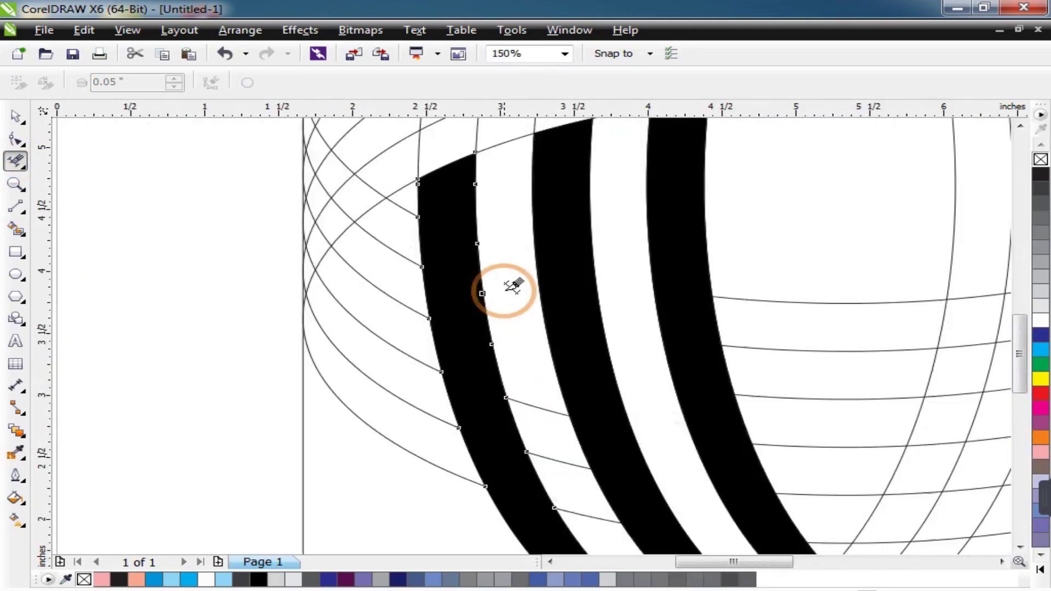
scroll(528, 343, "up", 1)
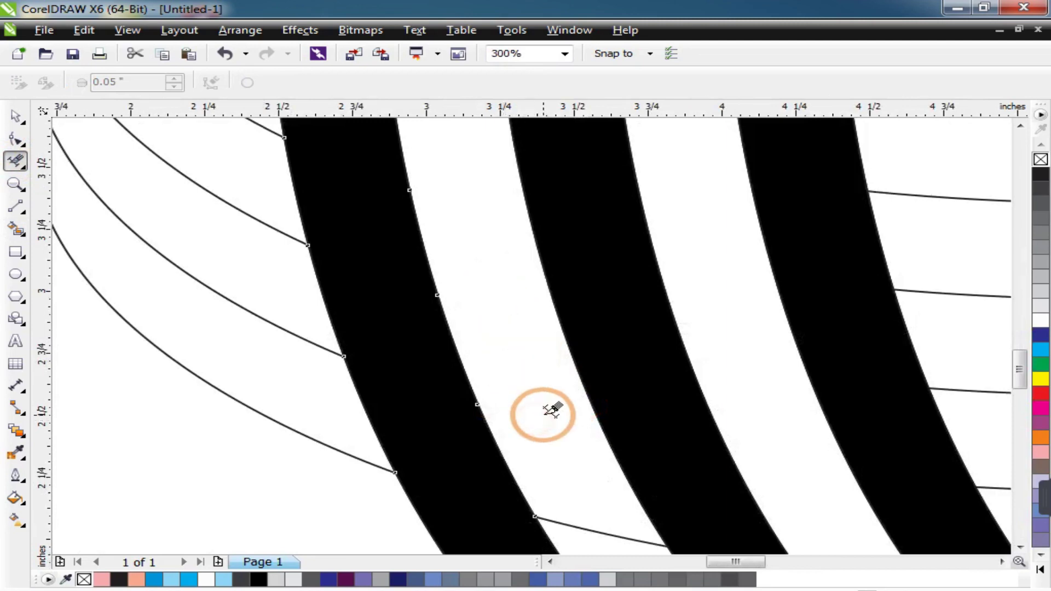
scroll(551, 414, "up", 1)
scroll(712, 427, "down", 3)
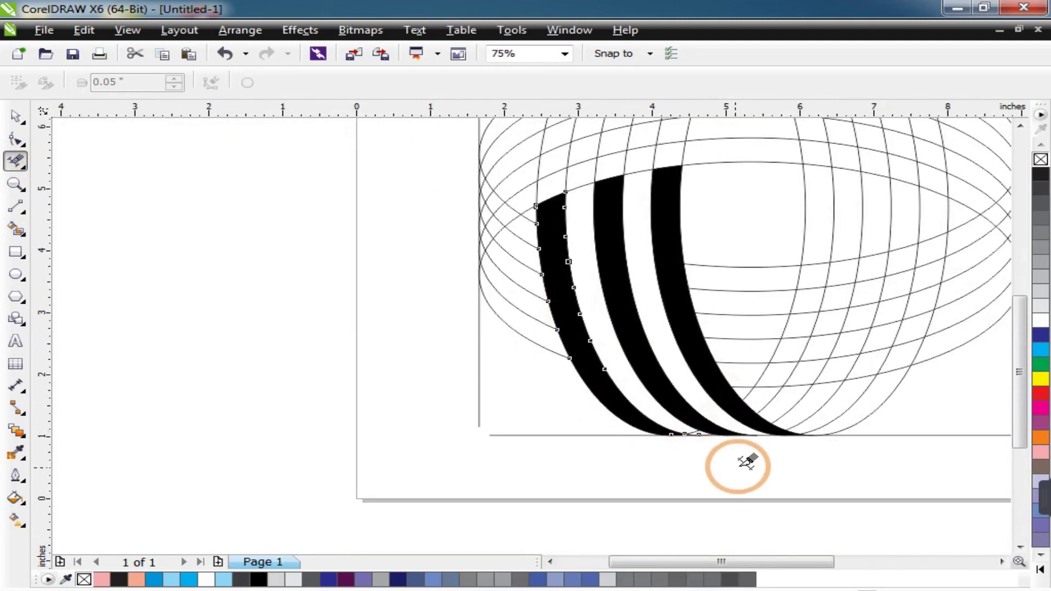
scroll(709, 427, "up", 3)
scroll(312, 336, "up", 2)
scroll(527, 352, "down", 2)
scroll(548, 340, "up", 3)
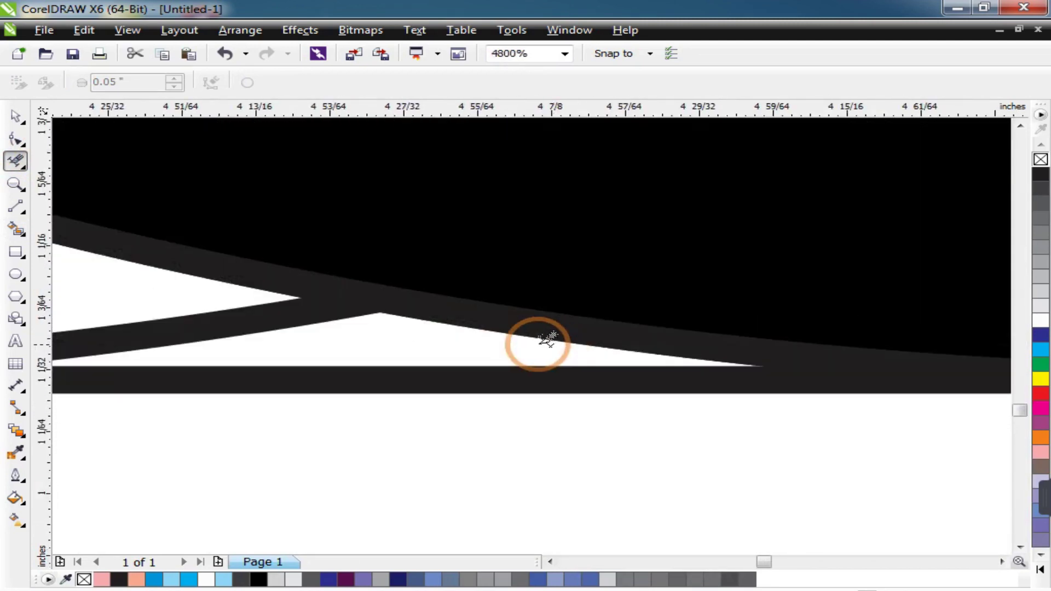
scroll(216, 332, "down", 7)
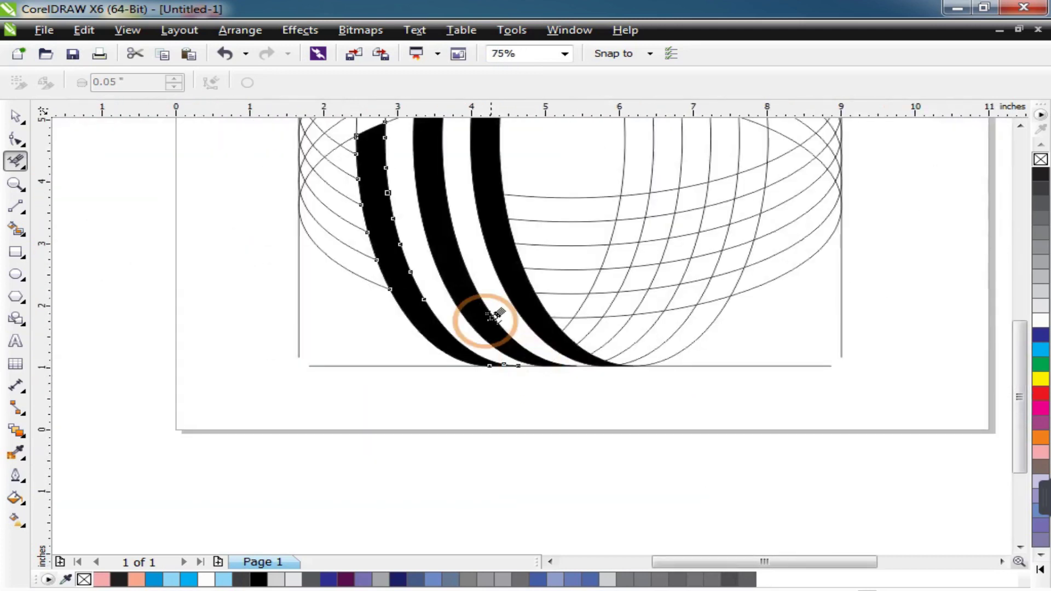
Use Smart Fill with a light grey fill colour on the two gaps between the black vertical bands
left_click(15, 228)
left_click(224, 84)
left_click_drag(308, 169, 311, 127)
left_click(261, 122)
scroll(471, 218, "up", 1)
left_click(442, 204)
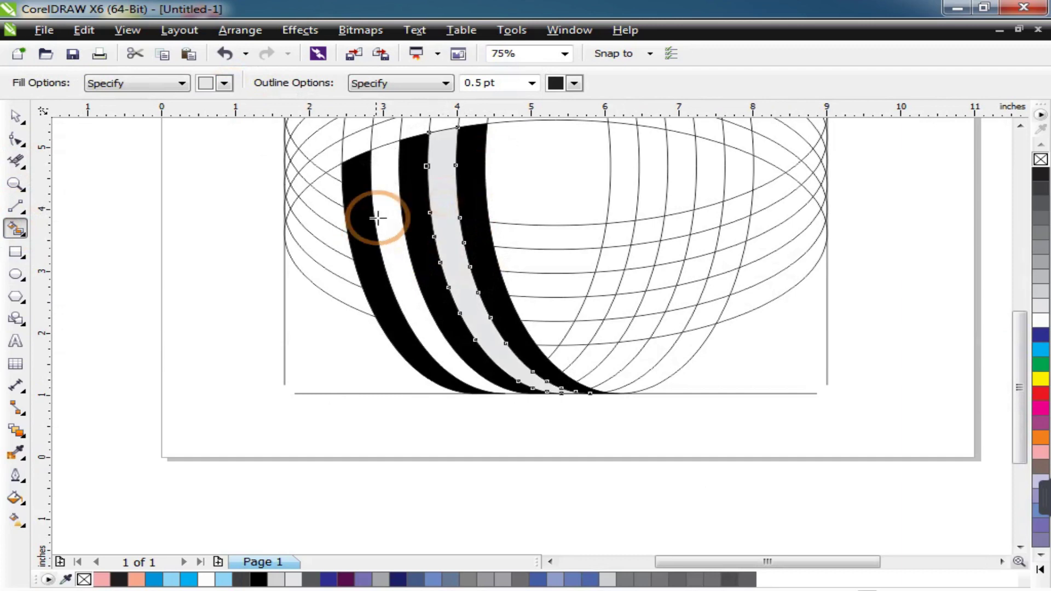
left_click(386, 208)
Delete the upright-ellipse segments crossing the uppermost horizontal band of the lower right quarter, between its first two arcs
scroll(417, 283, "down", 1)
scroll(556, 275, "down", 1)
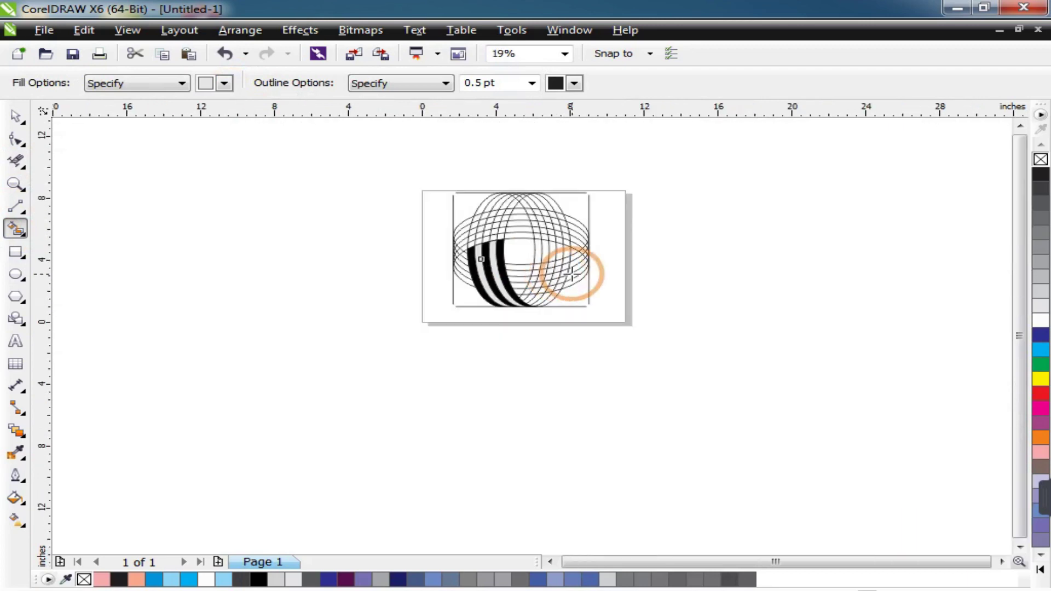
scroll(564, 270, "up", 2)
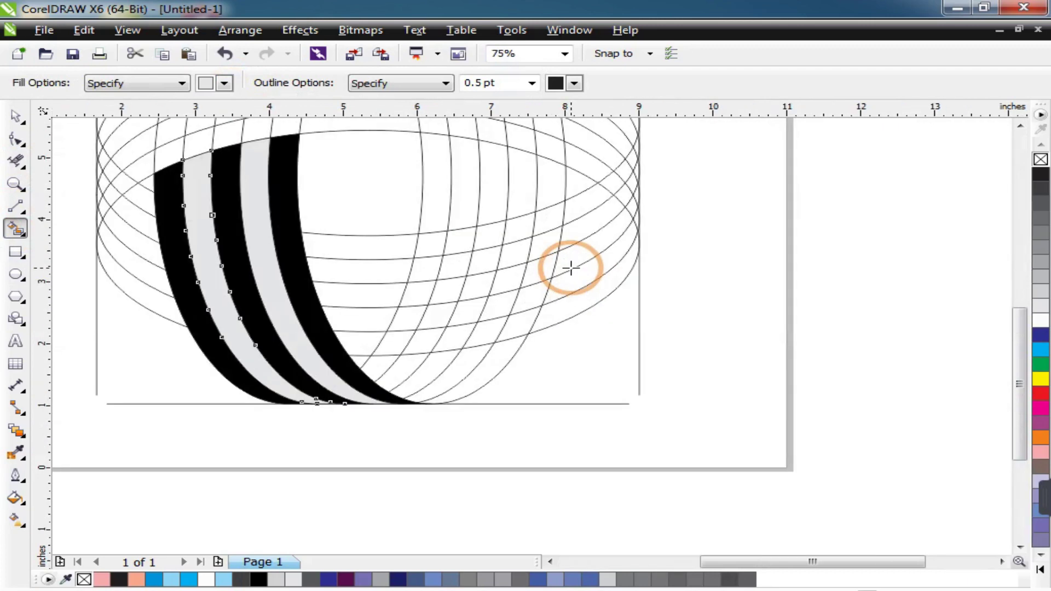
left_click(16, 161)
scroll(364, 228, "up", 2)
left_click_drag(395, 265, 474, 247)
left_click_drag(481, 246, 582, 235)
left_click_drag(640, 218, 698, 208)
left_click_drag(810, 192, 765, 186)
scroll(674, 251, "down", 2)
scroll(749, 200, "up", 2)
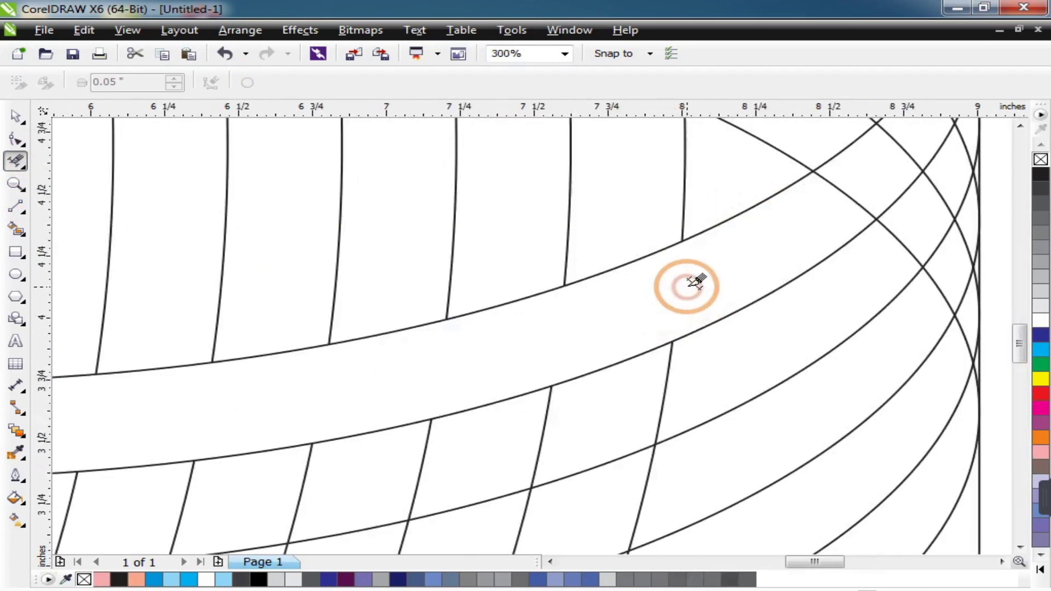
Delete the segments crossing the outer right end of that uppermost horizontal band, up to the vertical edge line
scroll(695, 281, "down", 2)
scroll(565, 511, "up", 4)
left_click(565, 511)
scroll(854, 344, "down", 3)
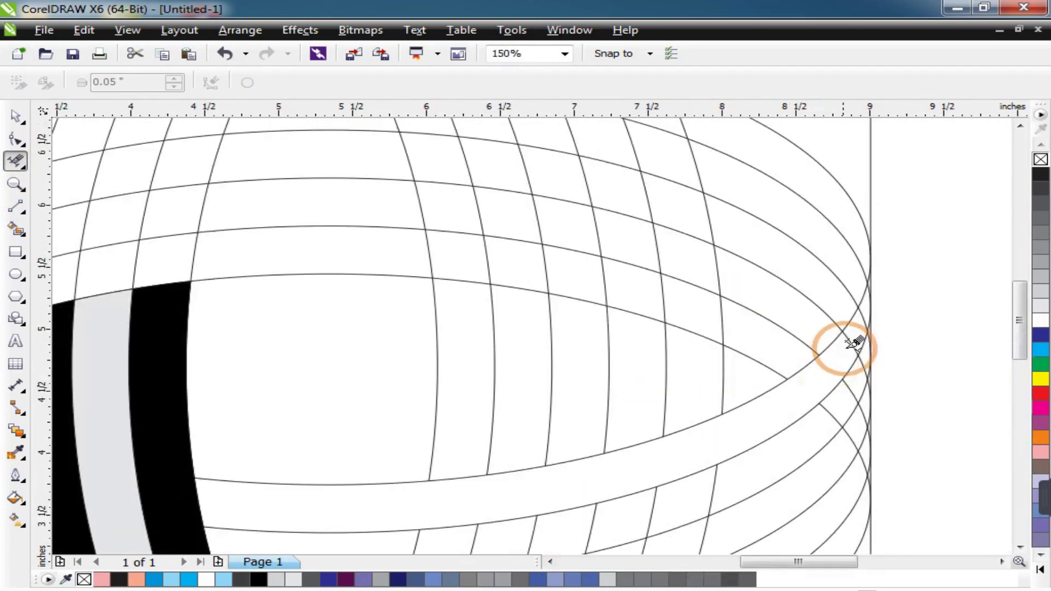
scroll(854, 343, "up", 3)
left_click(814, 287)
scroll(814, 286, "up", 1)
scroll(849, 241, "down", 3)
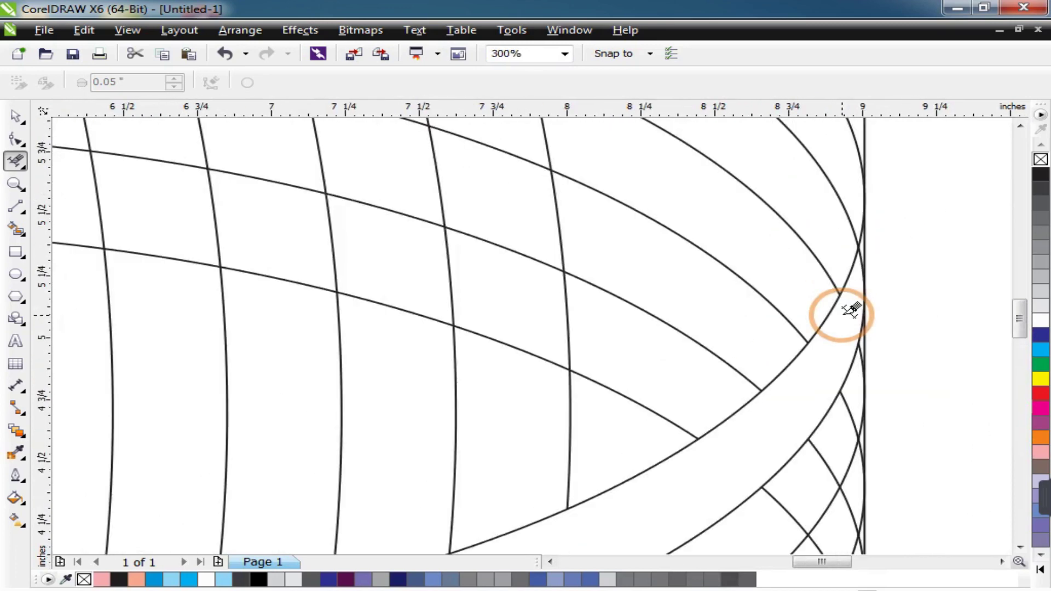
scroll(865, 233, "up", 4)
left_click_drag(783, 469, 802, 367)
scroll(802, 366, "down", 6)
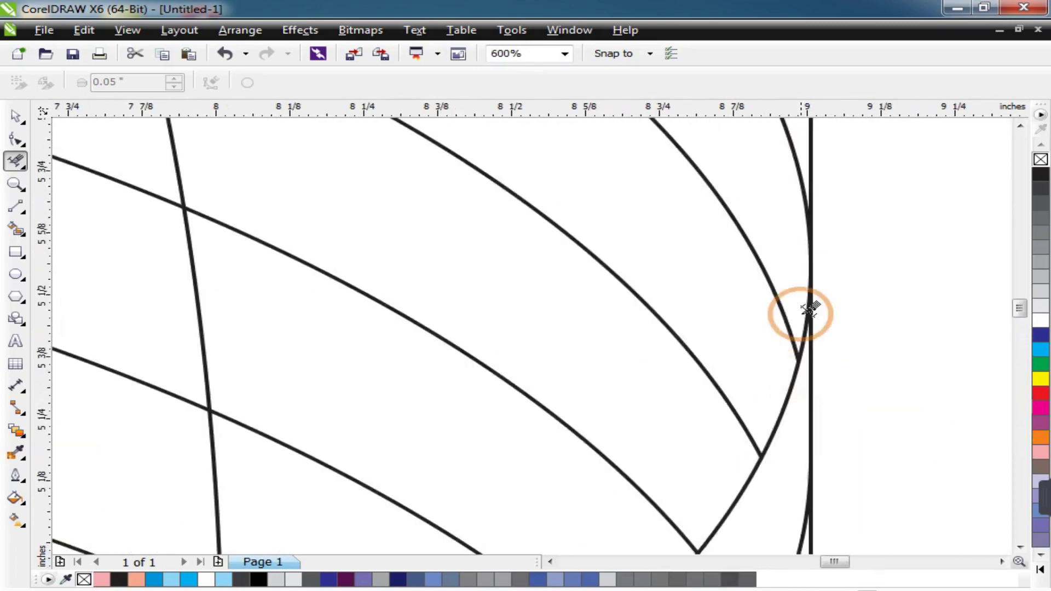
Delete the upright-ellipse segments crossing the band between the third and fourth horizontal arcs of the lower right quarter
scroll(568, 462, "up", 3)
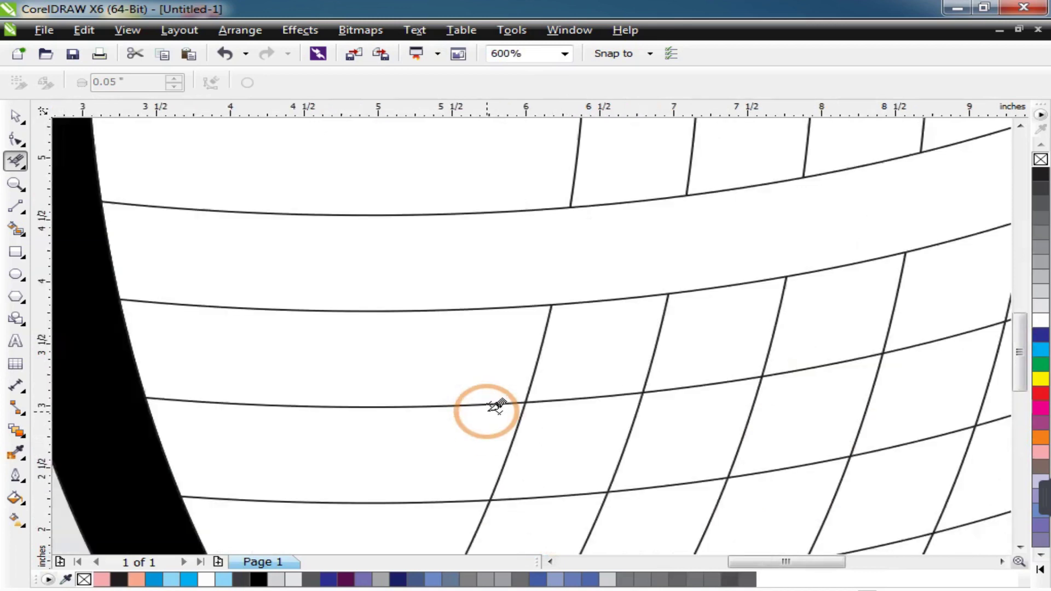
scroll(495, 403, "down", 2)
left_click(573, 424)
left_click(630, 421)
left_click(739, 386)
scroll(821, 364, "down", 1)
scroll(865, 337, "up", 4)
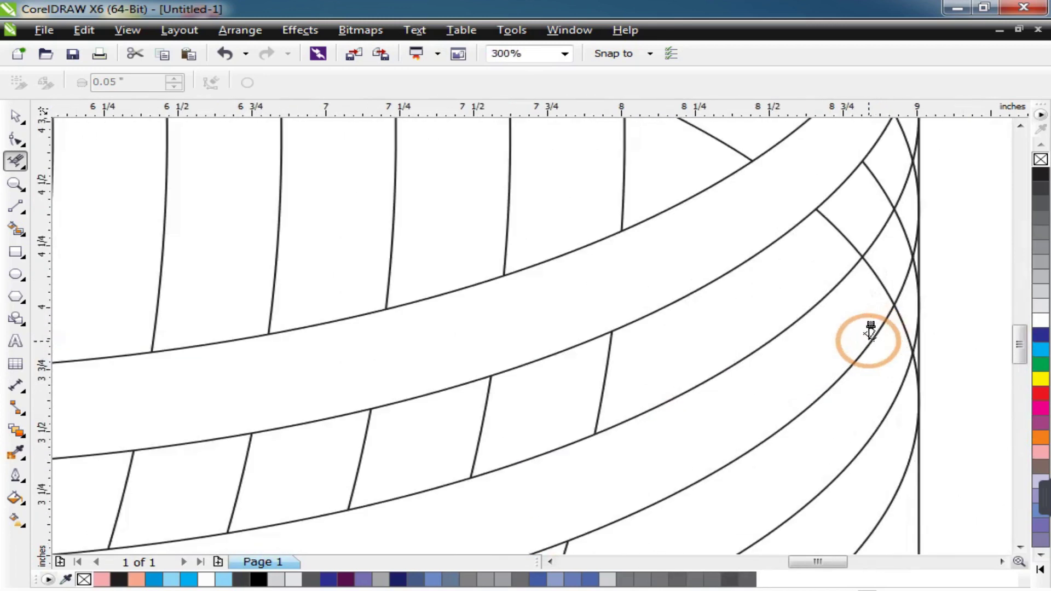
Delete the overlapping segments at the outer right end of the band between the third and fourth arcs
scroll(882, 296, "down", 2)
scroll(887, 262, "up", 2)
left_click_drag(836, 250, 823, 307)
scroll(823, 305, "down", 2)
scroll(840, 234, "up", 4)
scroll(847, 246, "up", 1)
left_click_drag(838, 250, 735, 376)
Delete the upright-ellipse segments crossing the lowest horizontal band, between the fifth and sixth arcs of the lower right quarter
scroll(774, 202, "down", 3)
scroll(766, 327, "down", 4)
scroll(520, 449, "up", 3)
left_click(821, 424)
scroll(728, 411, "down", 1)
left_click(907, 393)
scroll(887, 383, "down", 2)
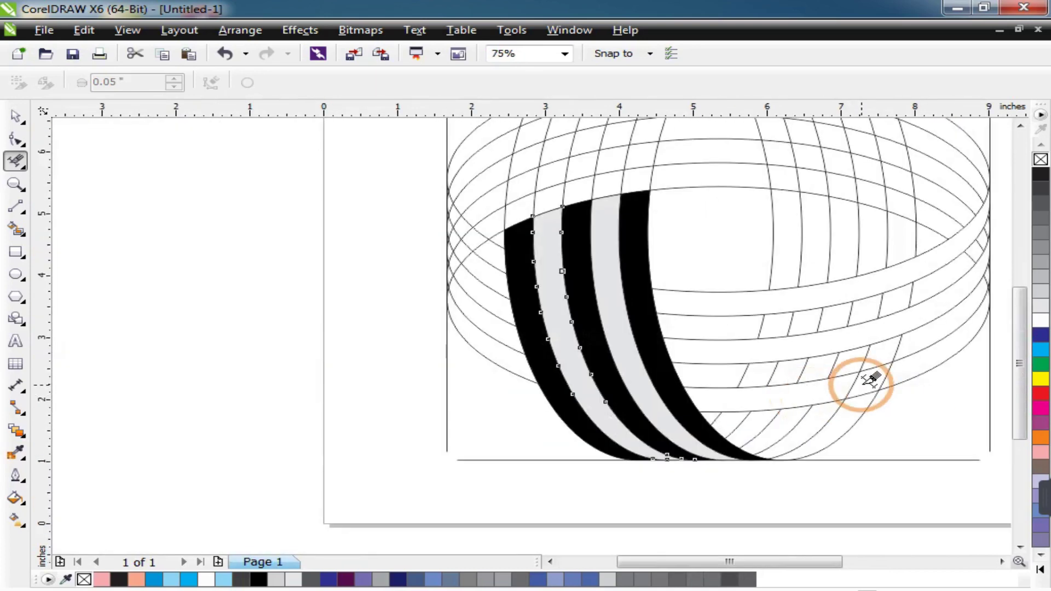
scroll(863, 384, "up", 1)
scroll(864, 387, "up", 3)
scroll(715, 364, "down", 2)
left_click(846, 317)
scroll(813, 331, "down", 2)
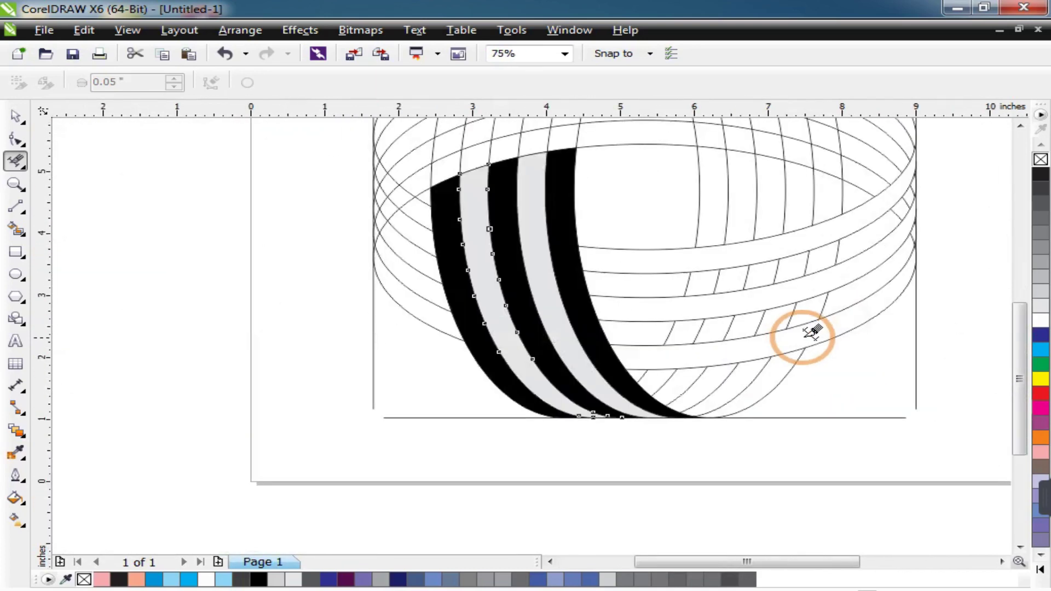
Delete the overlapping segments at the outer right end of the lowest horizontal band
scroll(915, 225, "up", 7)
left_click_drag(778, 168, 696, 312)
scroll(712, 307, "down", 7)
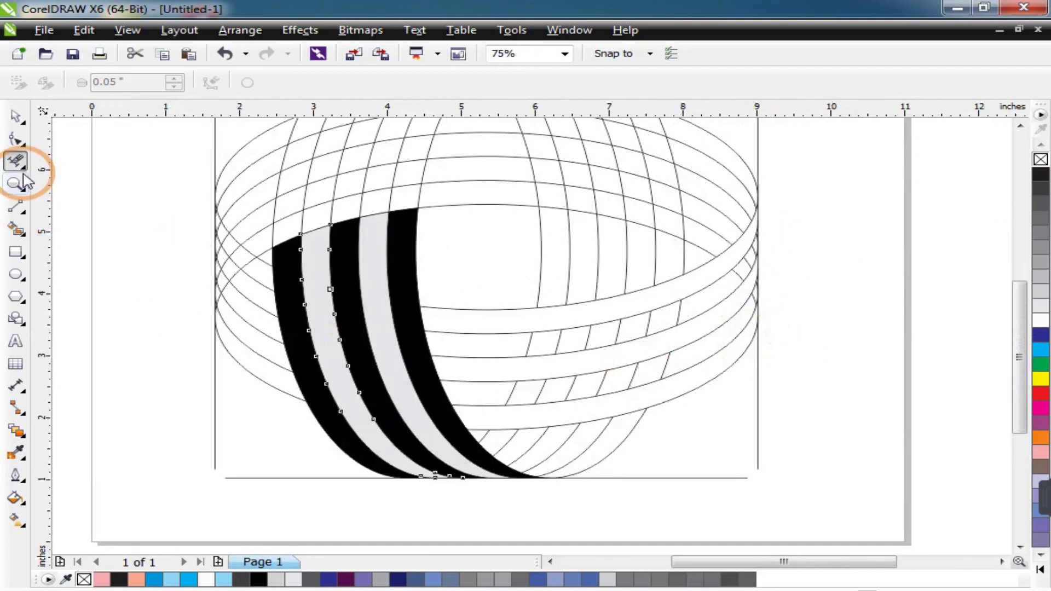
Use Smart Fill with a black fill colour on the three cleared horizontal bands of the lower right quarter
left_click(15, 230)
left_click(225, 83)
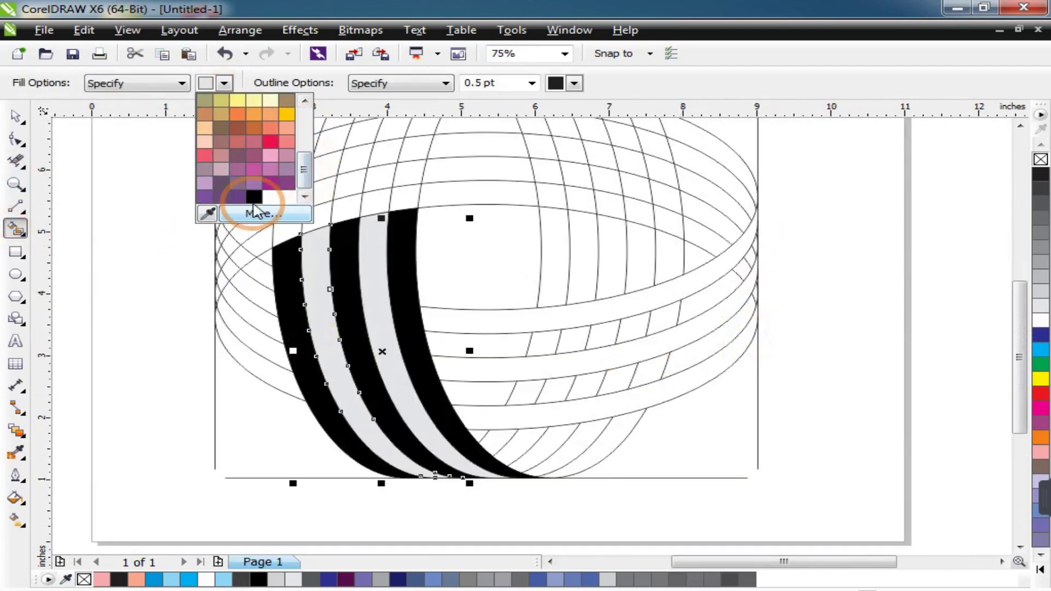
left_click(253, 206)
left_click(523, 323)
left_click(535, 369)
left_click(558, 413)
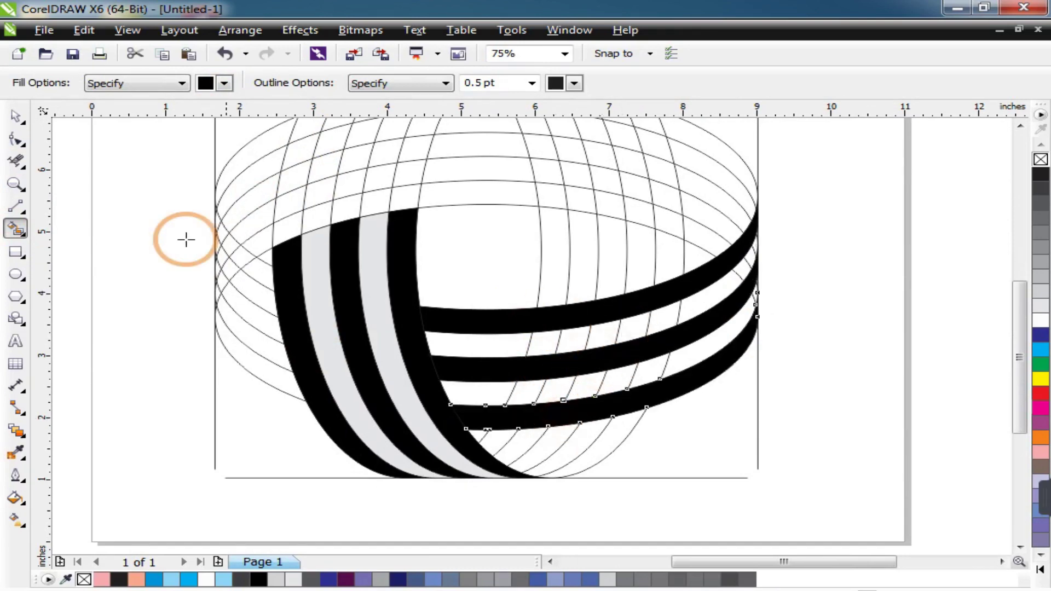
Delete the upright-ellipse segments crossing the white gap between the upper and middle black horizontal bands
left_click(16, 160)
scroll(575, 329, "up", 4)
left_click(407, 381)
left_click(514, 371)
scroll(854, 315, "down", 2)
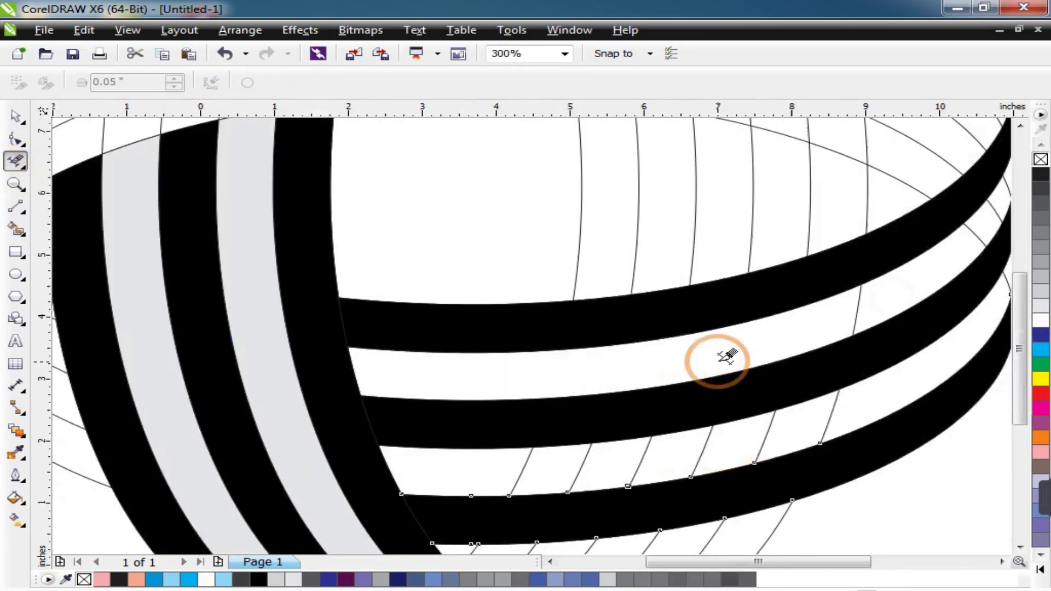
scroll(728, 356, "up", 2)
scroll(750, 335, "down", 3)
scroll(816, 281, "up", 5)
left_click(796, 296)
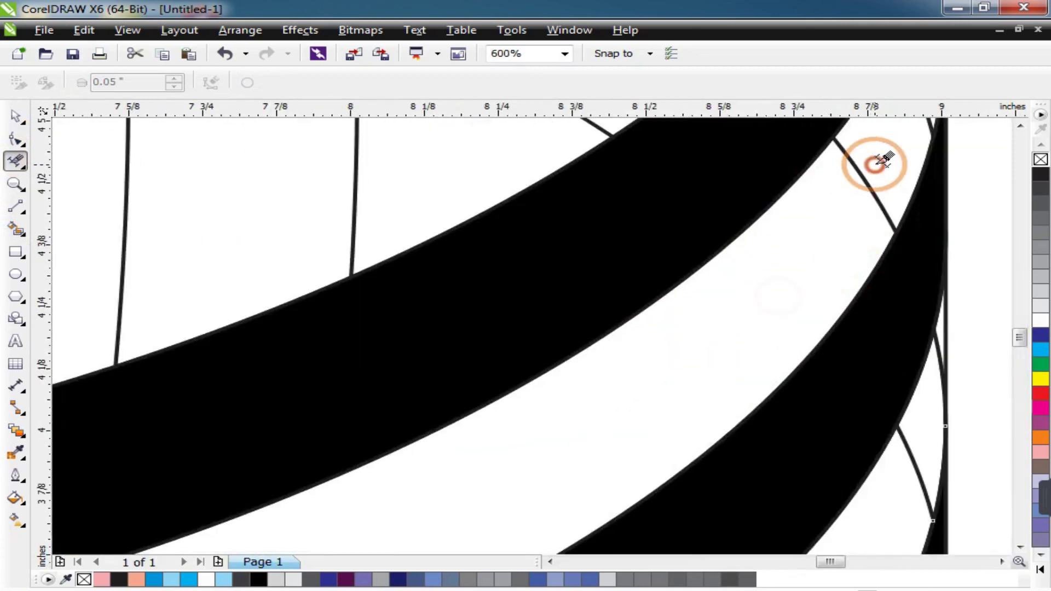
Delete the overlapping segments at the outer right end of the gap between the upper and middle black horizontal bands
left_click(862, 181)
scroll(859, 169, "down", 5)
scroll(826, 274, "up", 5)
scroll(822, 269, "up", 2)
scroll(821, 269, "up", 4)
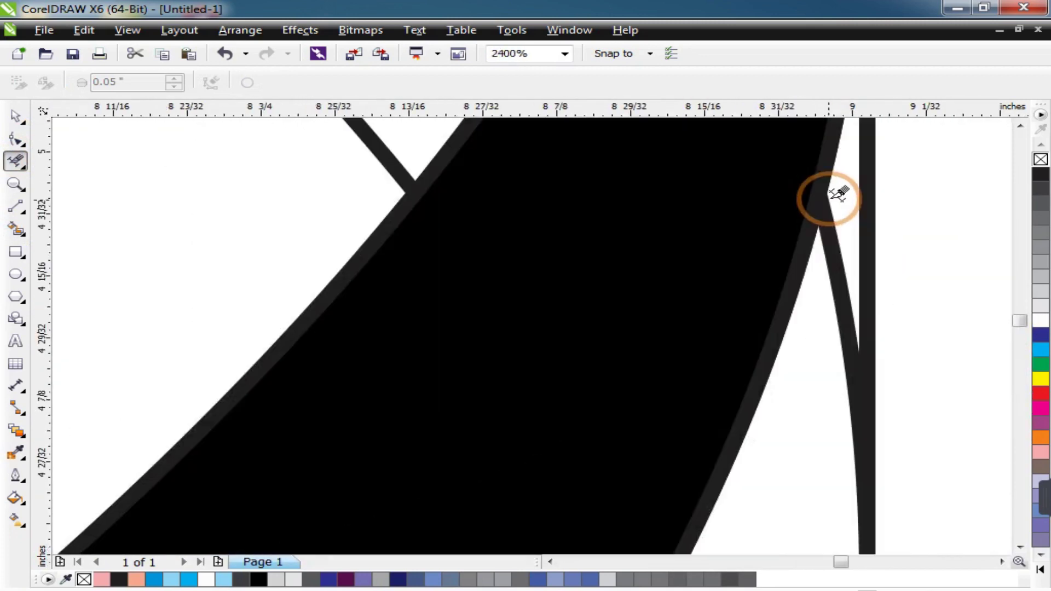
left_click(798, 380)
Delete the upright-ellipse segments crossing the white gap between the middle and lowest black horizontal bands
scroll(777, 329, "down", 10)
scroll(764, 356, "down", 4)
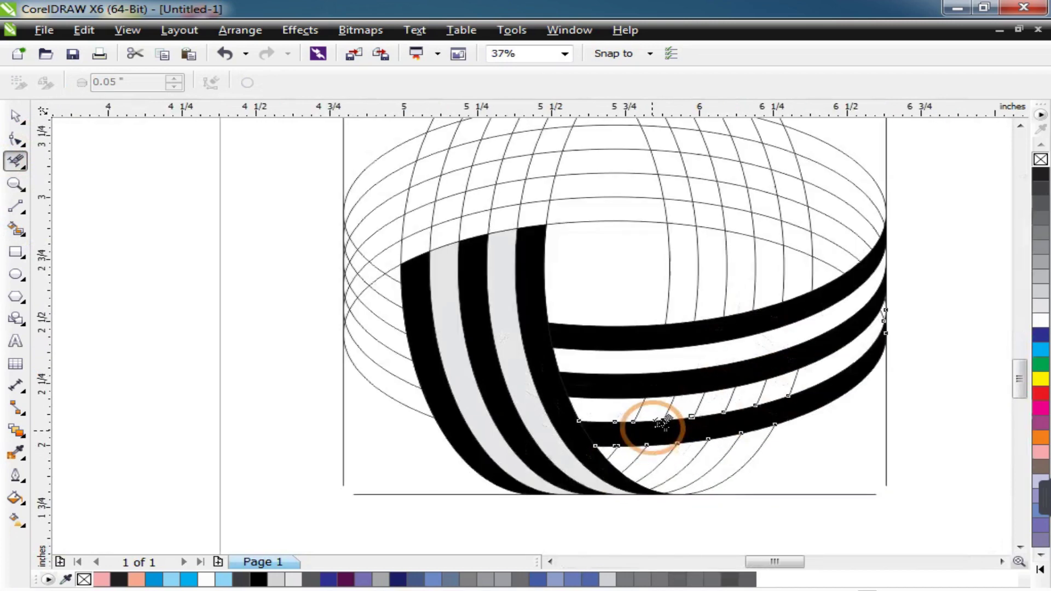
scroll(652, 427, "up", 8)
left_click(596, 310)
left_click(866, 305)
scroll(678, 345, "down", 6)
scroll(734, 325, "up", 2)
left_click(617, 321)
left_click(750, 307)
scroll(802, 296, "down", 2)
scroll(801, 287, "up", 1)
scroll(800, 287, "up", 2)
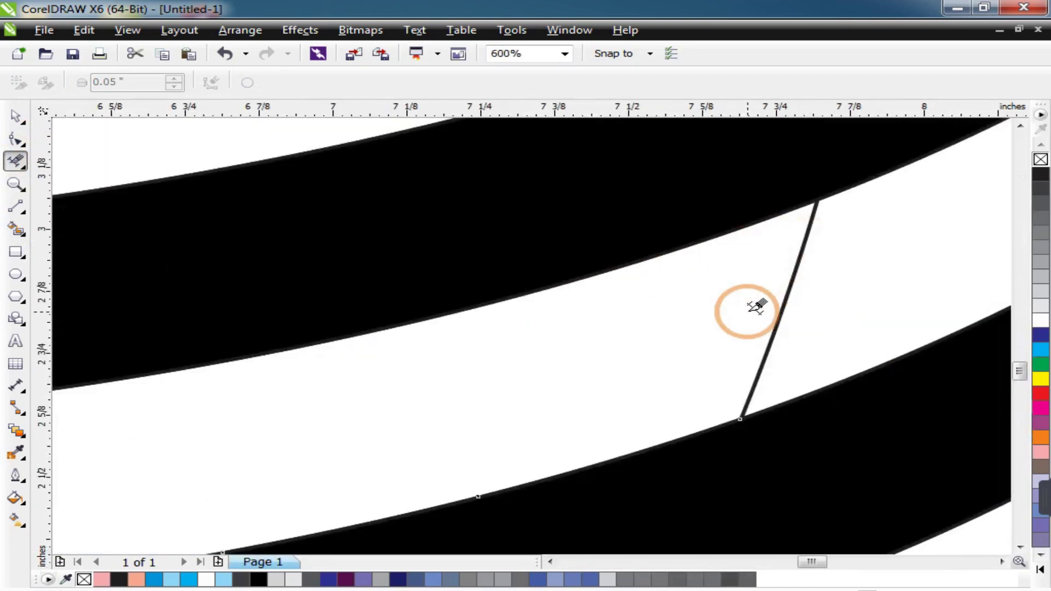
left_click(799, 289)
Delete the overlapping segments at the outer right end of the gap between the middle and lowest black horizontal bands
scroll(751, 305, "down", 2)
scroll(905, 165, "up", 2)
scroll(911, 183, "up", 2)
left_click_drag(819, 347, 777, 429)
scroll(819, 304, "down", 3)
scroll(820, 305, "up", 4)
scroll(715, 403, "down", 2)
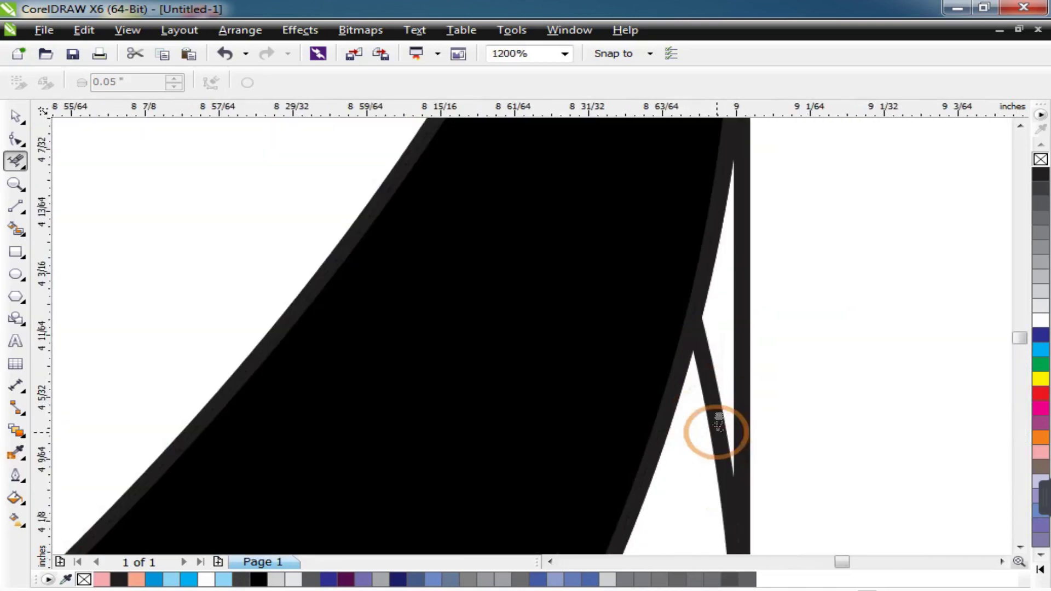
scroll(716, 429, "up", 3)
left_click_drag(734, 207, 641, 395)
scroll(746, 324, "down", 3)
scroll(732, 455, "down", 4)
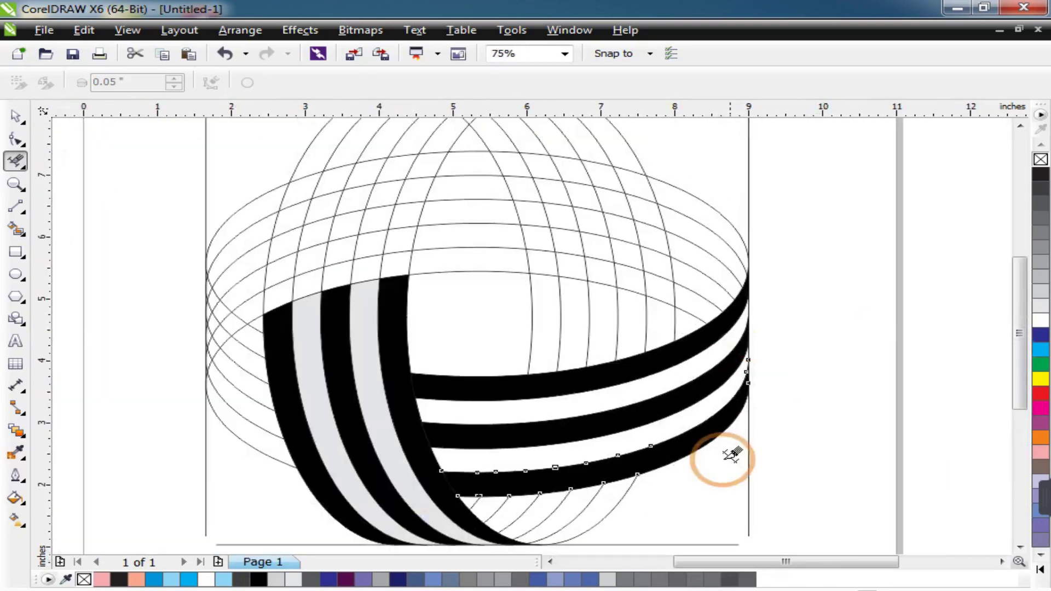
Use Smart Fill with a light grey fill colour on the two gaps between the black horizontal bands
left_click(15, 228)
left_click(224, 83)
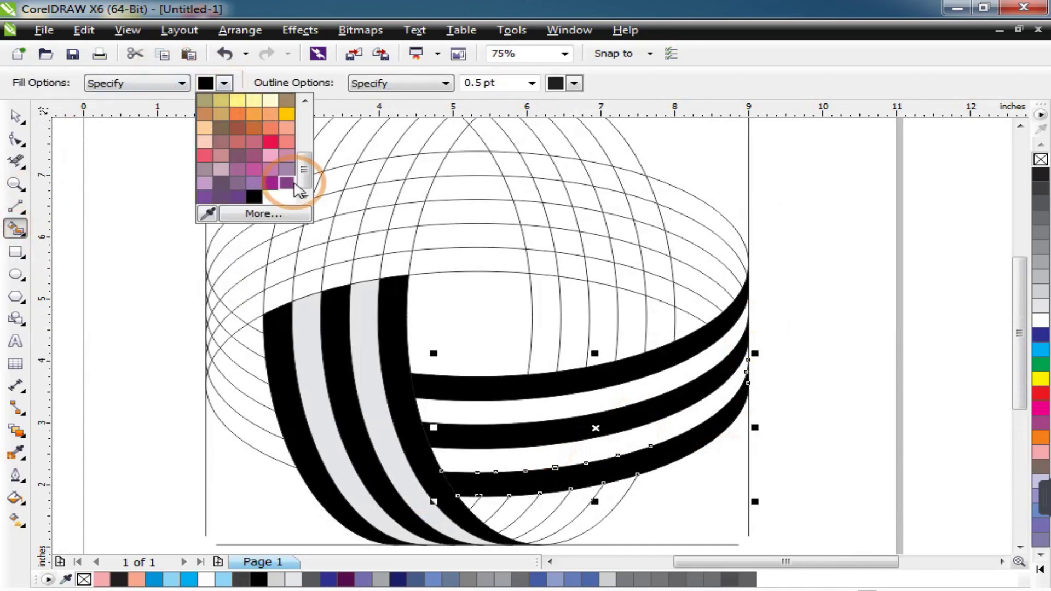
left_click(257, 130)
left_click(473, 397)
left_click(493, 415)
left_click(523, 453)
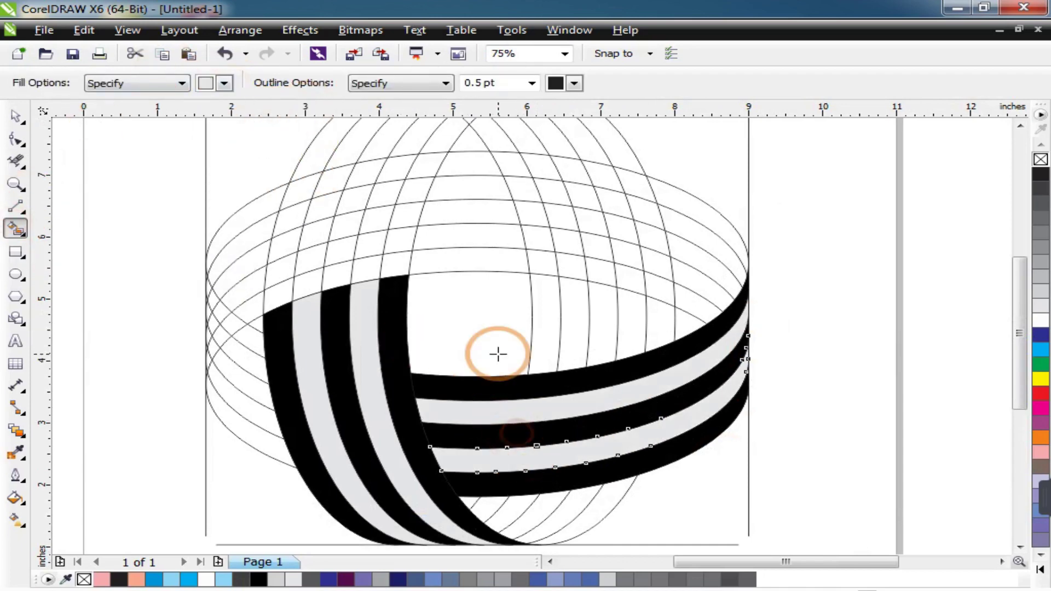
Delete the horizontal-ellipse segments crossing the innermost upright band on the globe's right side with the Virtual Segment Delete tool
scroll(498, 355, "down", 1)
scroll(523, 289, "up", 1)
left_click(16, 160)
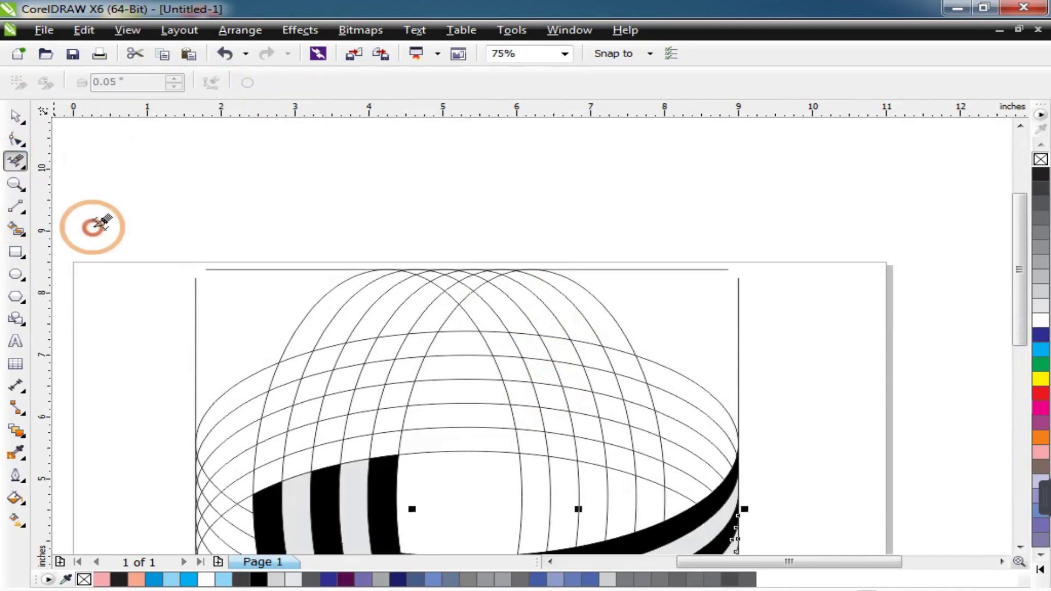
scroll(528, 430, "up", 3)
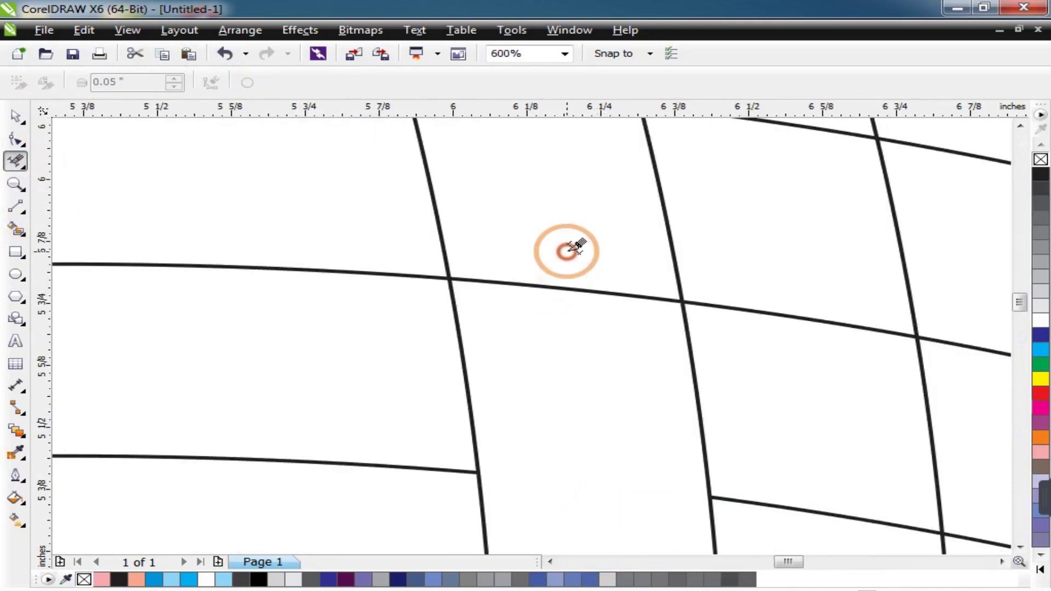
scroll(570, 252, "down", 3)
scroll(571, 288, "up", 1)
left_click_drag(552, 249, 527, 191)
Delete the overlapping upright-ellipse segments at the top end of the innermost right-side band
scroll(519, 217, "down", 2)
scroll(500, 192, "up", 4)
scroll(547, 202, "down", 2)
scroll(548, 203, "up", 2)
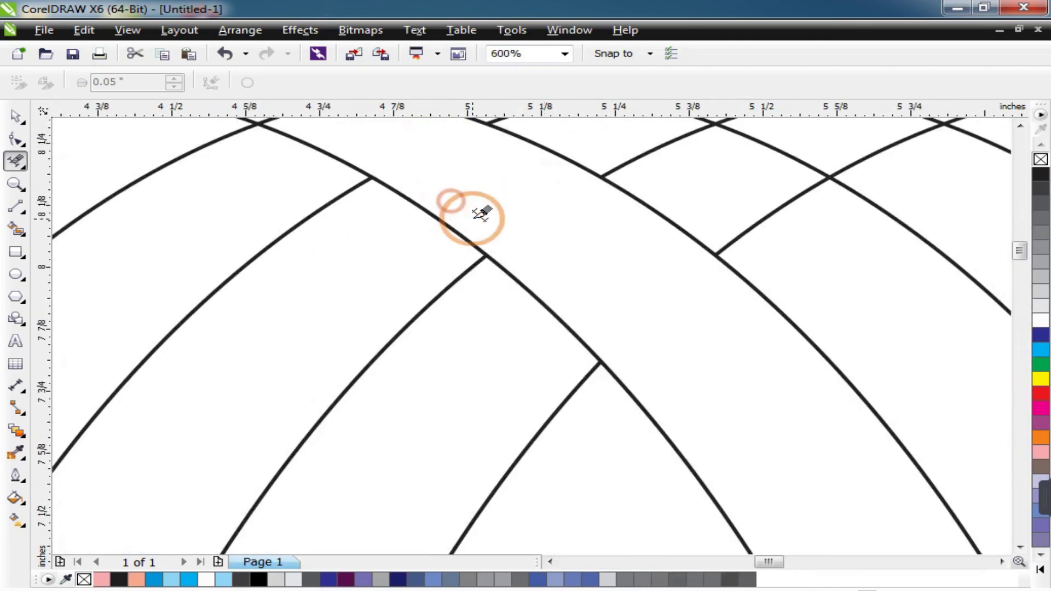
scroll(433, 178, "down", 3)
scroll(460, 207, "up", 5)
scroll(570, 270, "down", 2)
scroll(409, 241, "up", 4)
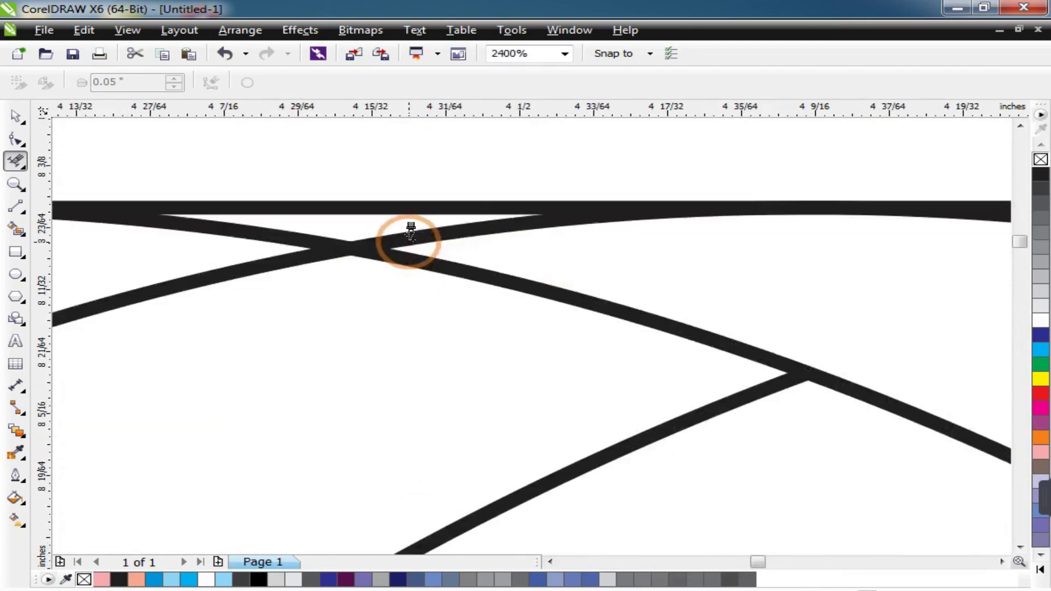
left_click_drag(428, 209, 612, 282)
scroll(498, 254, "down", 3)
scroll(622, 345, "down", 5)
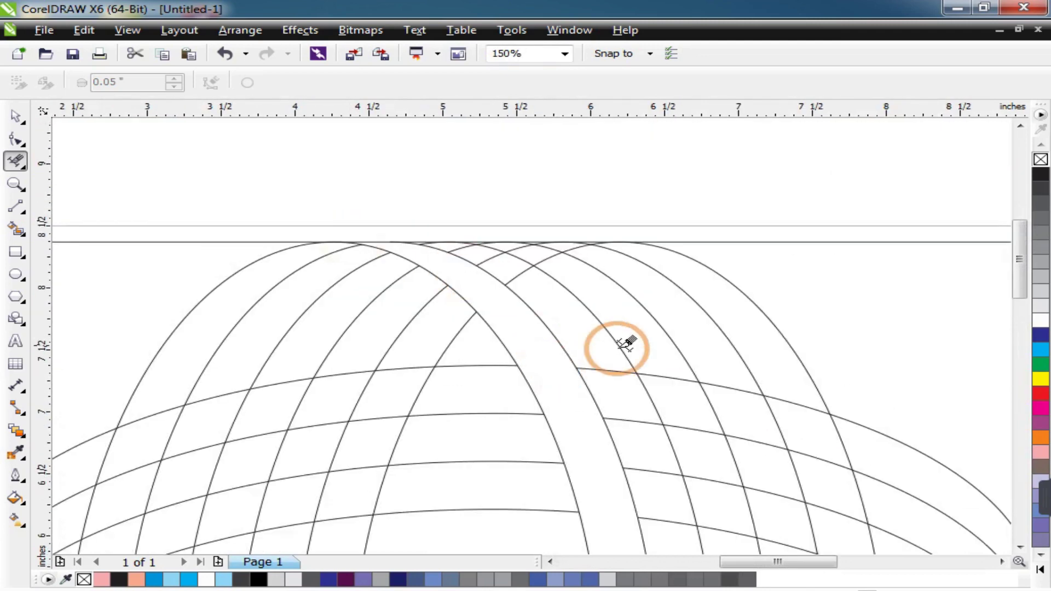
Delete the horizontal-ellipse segments crossing the middle upright band on the globe's right side
scroll(715, 430, "up", 3)
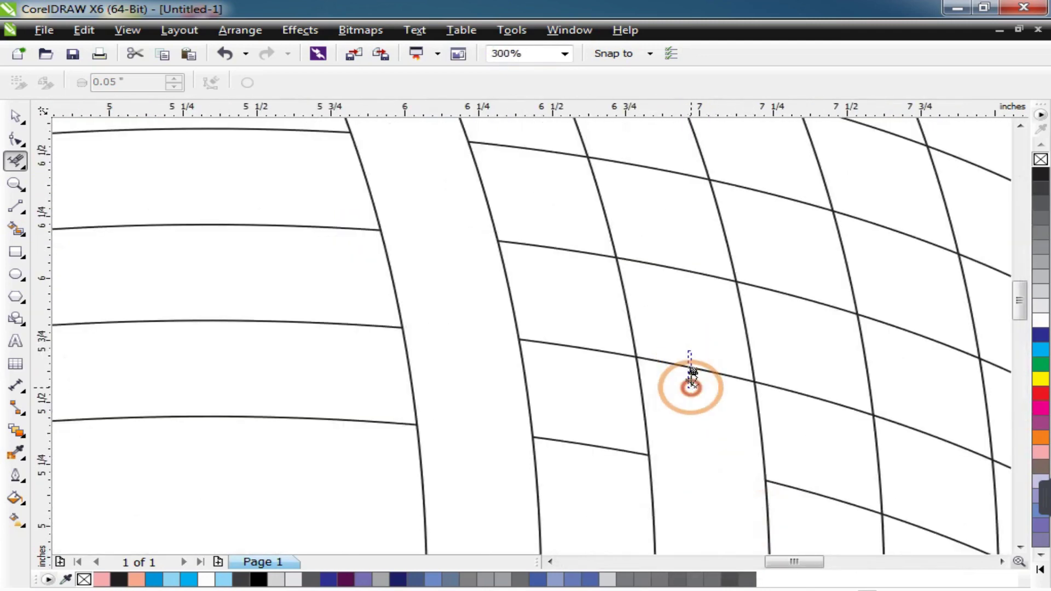
scroll(674, 253, "down", 2)
scroll(707, 249, "up", 2)
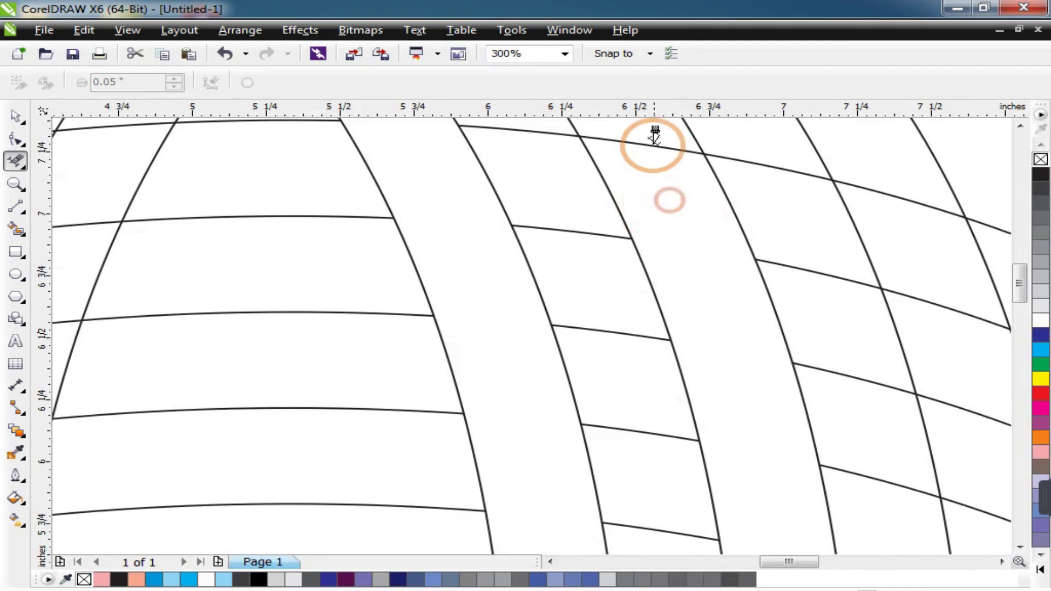
Delete the overlapping upright-ellipse segments at the top end of the middle right-side band
scroll(655, 237, "down", 3)
scroll(616, 212, "up", 3)
scroll(616, 212, "up", 1)
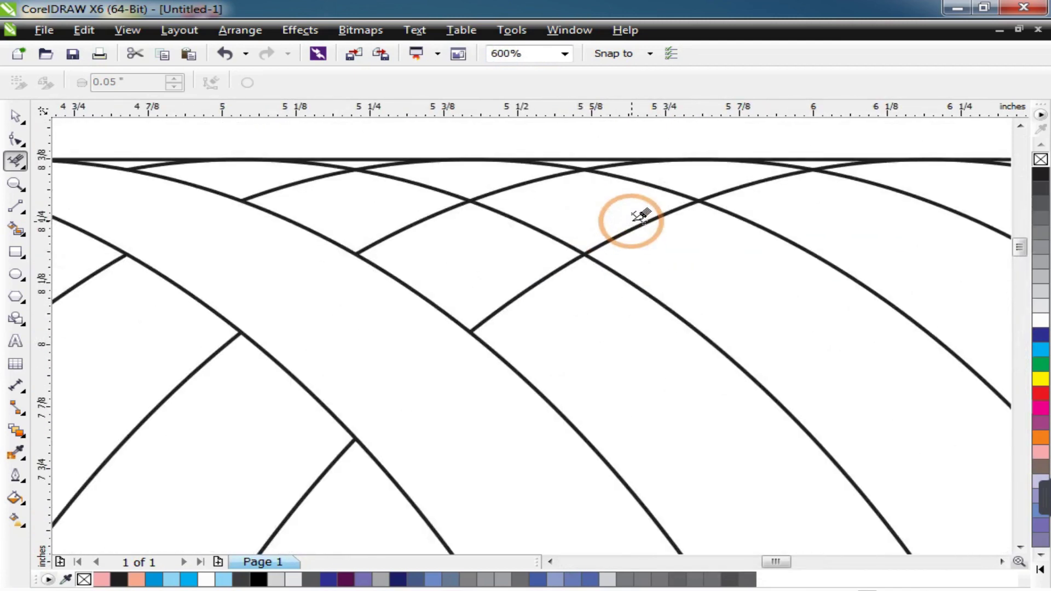
scroll(486, 172, "down", 3)
scroll(490, 171, "up", 6)
scroll(537, 296, "up", 1)
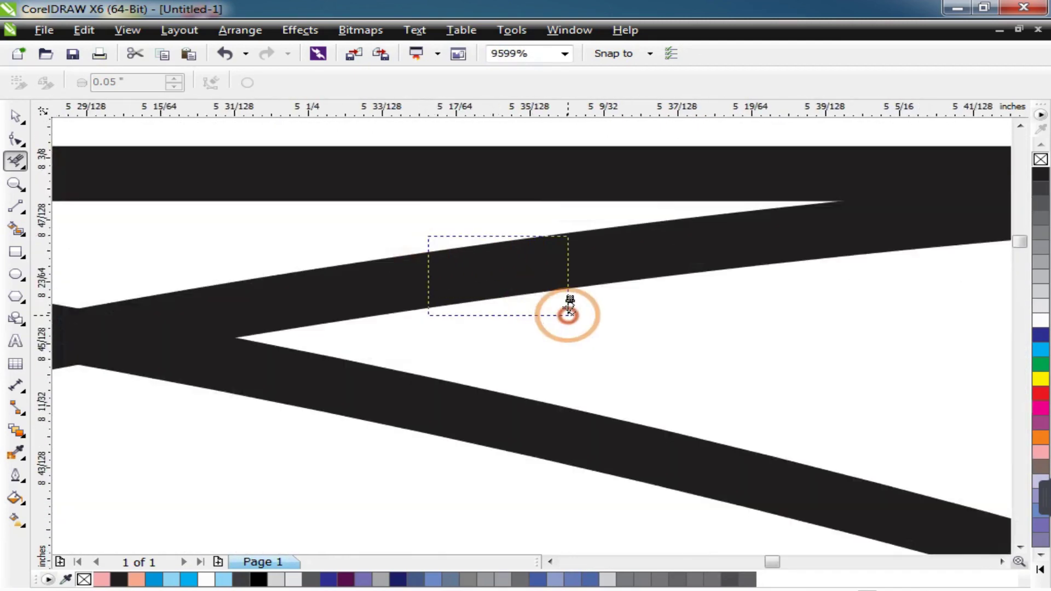
Delete the horizontal-ellipse segments crossing the outermost upright band on the globe's right side
scroll(429, 265, "down", 8)
scroll(691, 464, "up", 3)
scroll(572, 356, "down", 2)
scroll(579, 415, "up", 2)
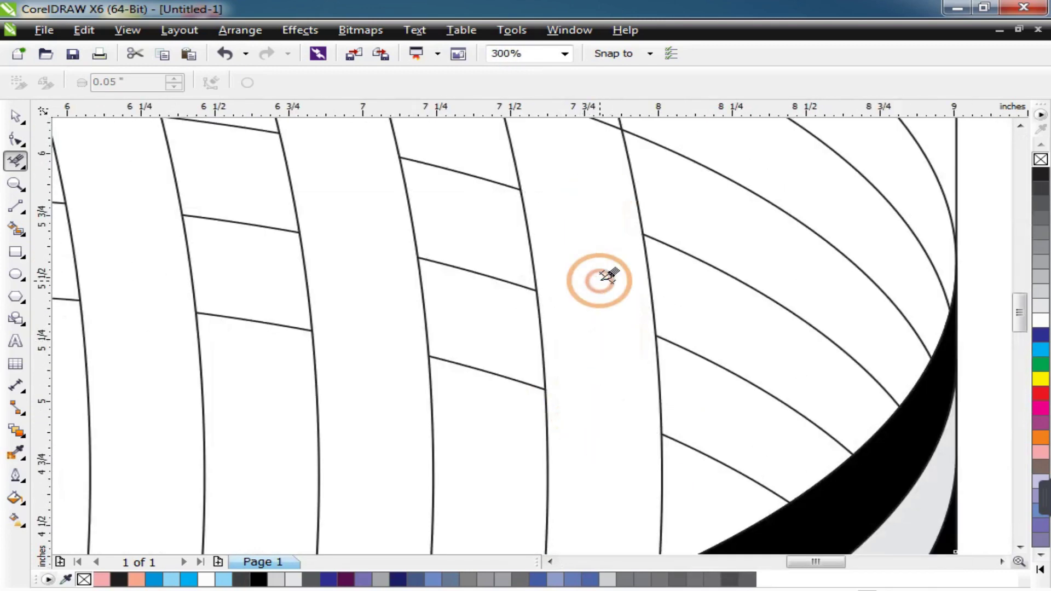
scroll(593, 216, "down", 2)
scroll(579, 169, "up", 2)
scroll(608, 251, "down", 1)
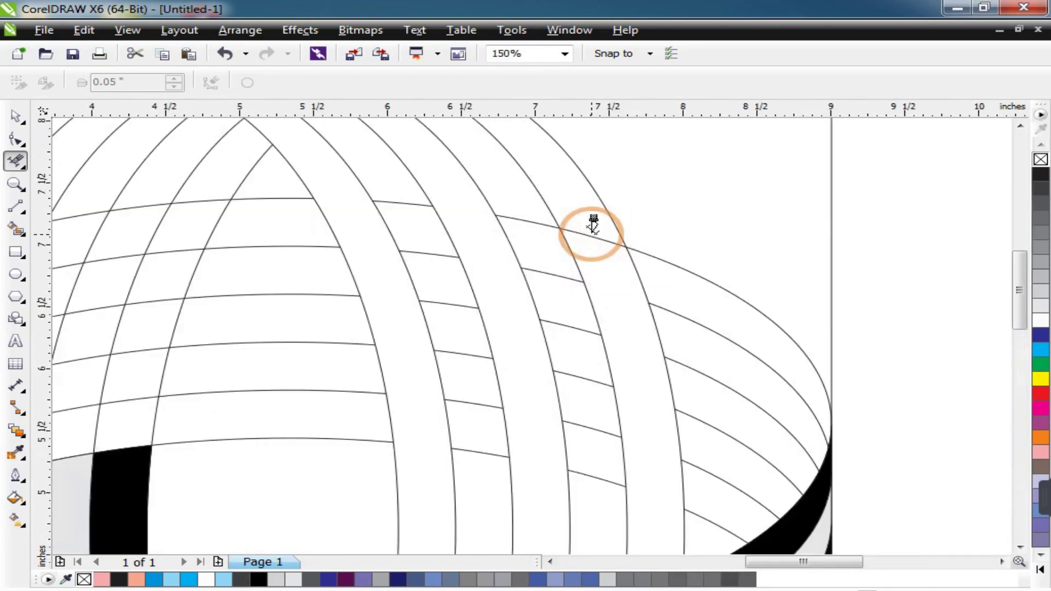
Delete the overlapping upright-ellipse segments at the top end of the outermost right-side band
scroll(606, 246, "down", 2)
scroll(566, 204, "up", 8)
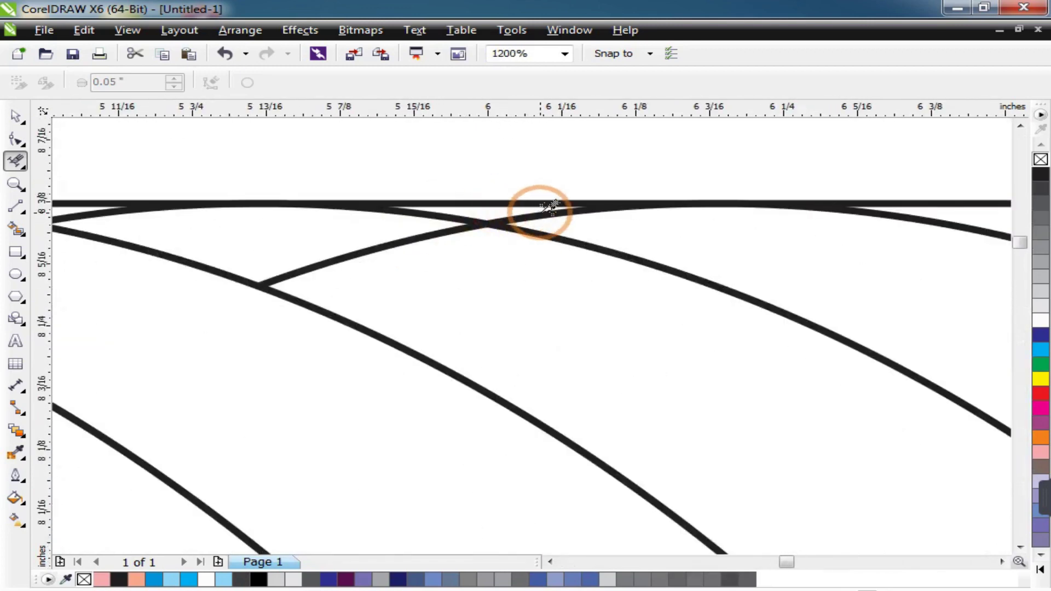
scroll(500, 205, "down", 6)
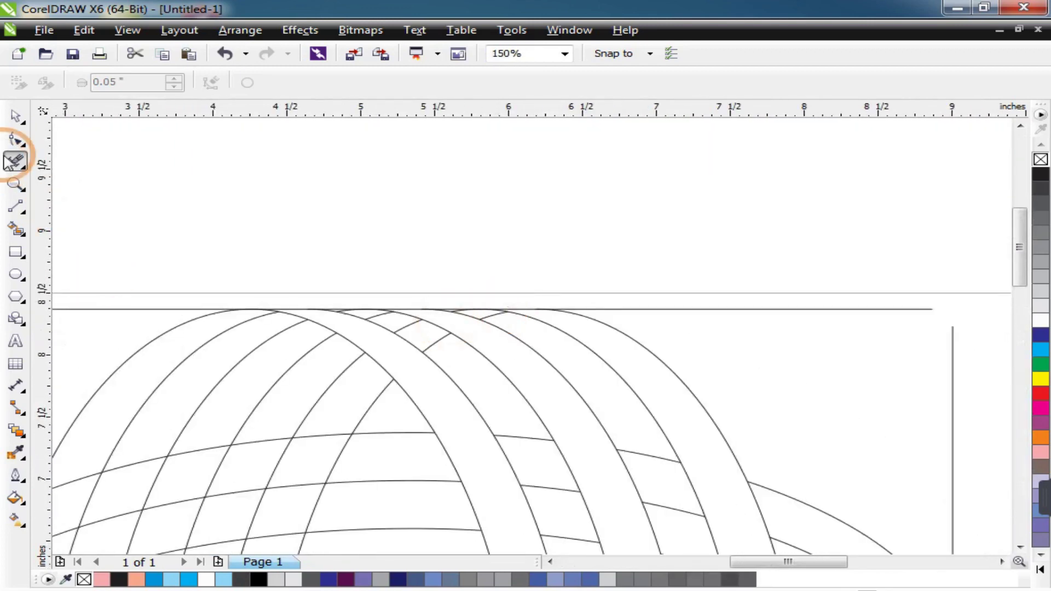
Use Smart Fill with a black fill colour on the three cleared upright bands on the globe's right side
left_click(15, 229)
left_click(224, 83)
left_click_drag(309, 121, 306, 179)
left_click(252, 201)
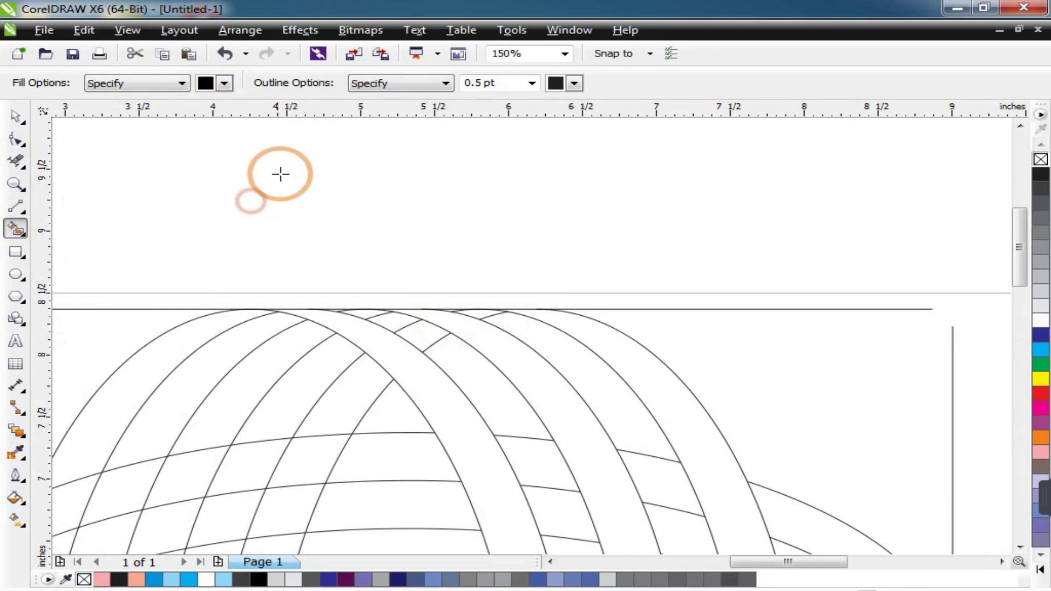
scroll(280, 174, "down", 1)
left_click(387, 354)
left_click(467, 365)
left_click(526, 367)
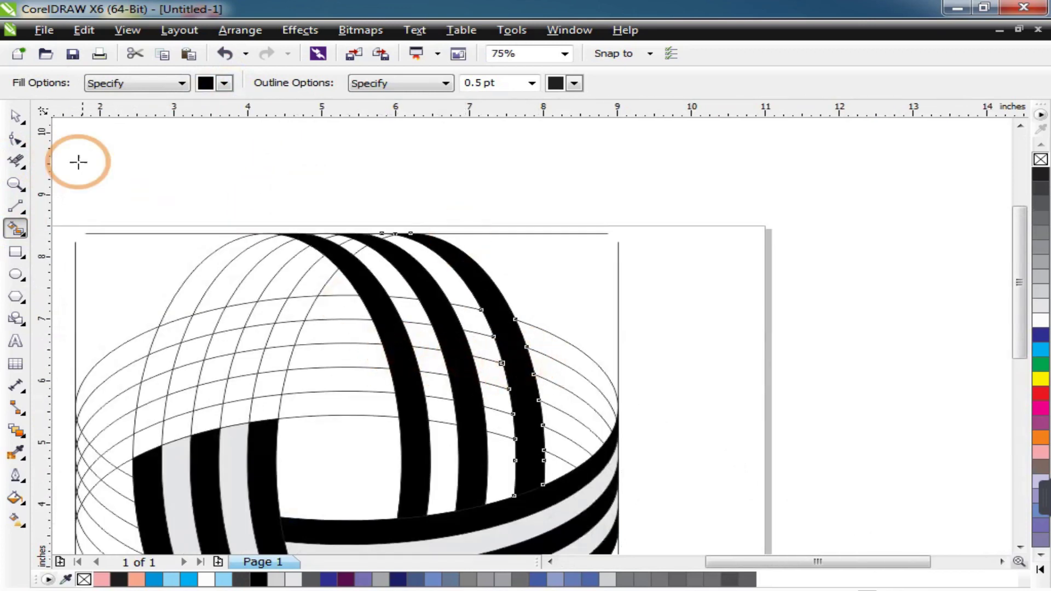
Delete the horizontal-ellipse segments crossing the white gap between the inner and middle black upright bands on the right side
left_click(19, 165)
left_click(411, 295)
scroll(281, 270, "up", 2)
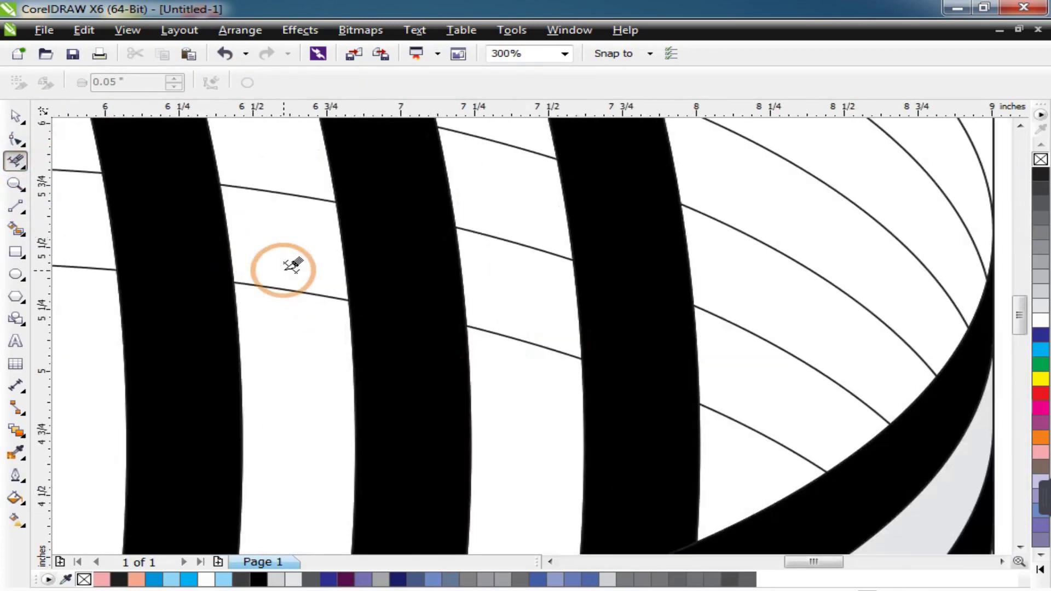
scroll(312, 270, "down", 2)
scroll(327, 298, "up", 1)
left_click_drag(314, 267, 327, 305)
left_click(308, 228)
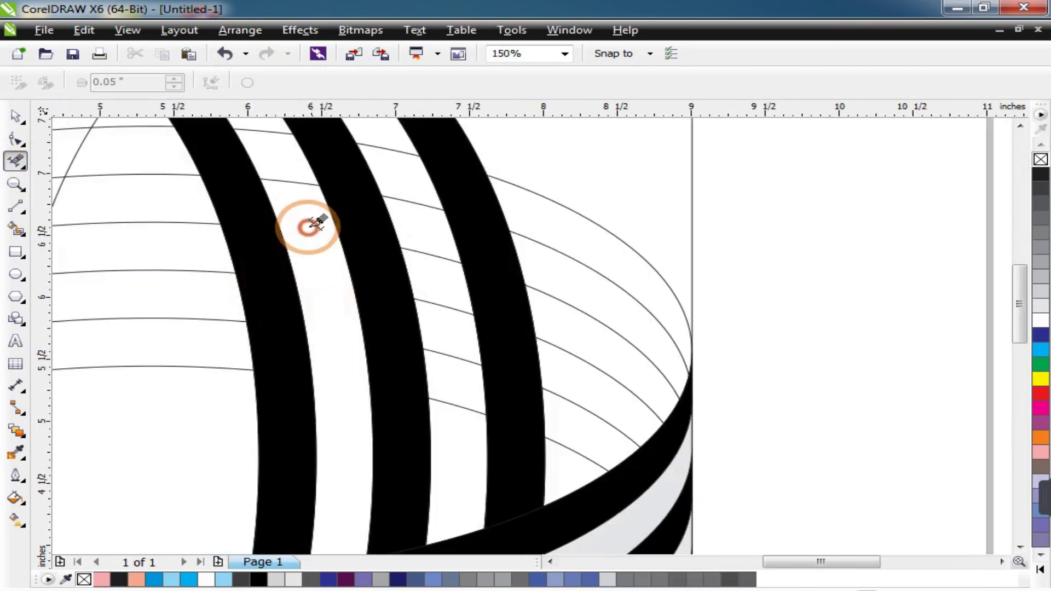
scroll(284, 199, "down", 2)
scroll(303, 216, "up", 2)
scroll(286, 195, "down", 2)
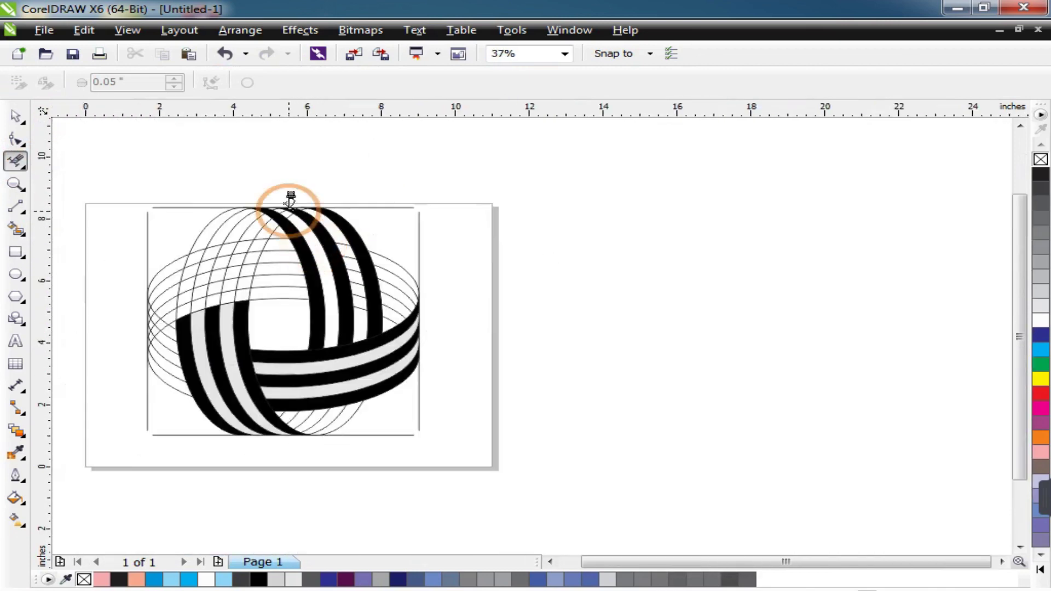
Delete the overlapping segments at the top end of the gap between the inner and middle black upright bands
scroll(343, 317, "up", 3)
scroll(344, 318, "up", 1)
scroll(204, 235, "down", 2)
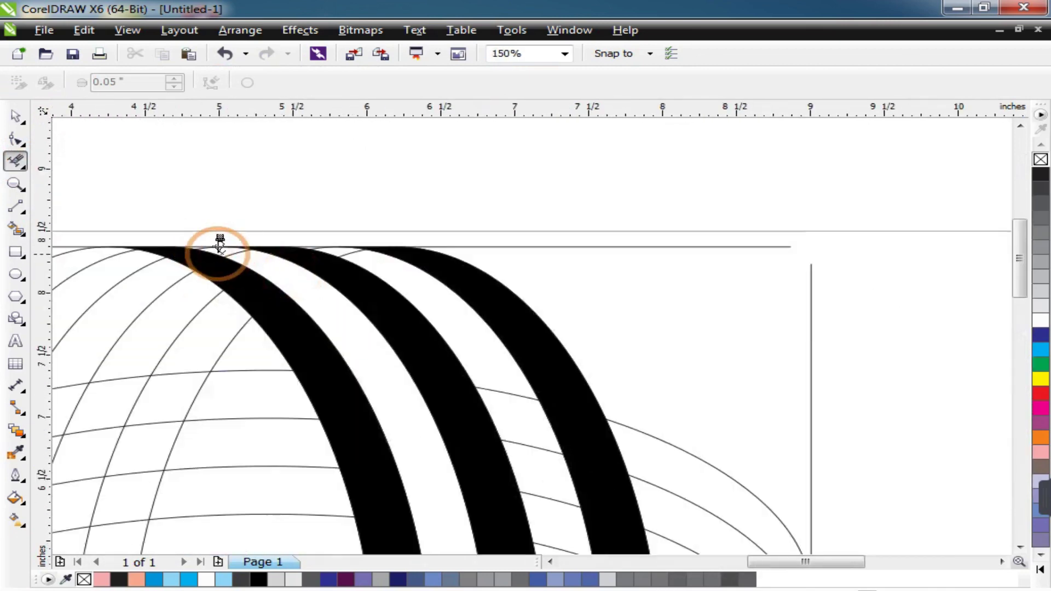
scroll(208, 237, "up", 2)
scroll(399, 282, "up", 2)
scroll(215, 242, "down", 2)
scroll(336, 272, "up", 5)
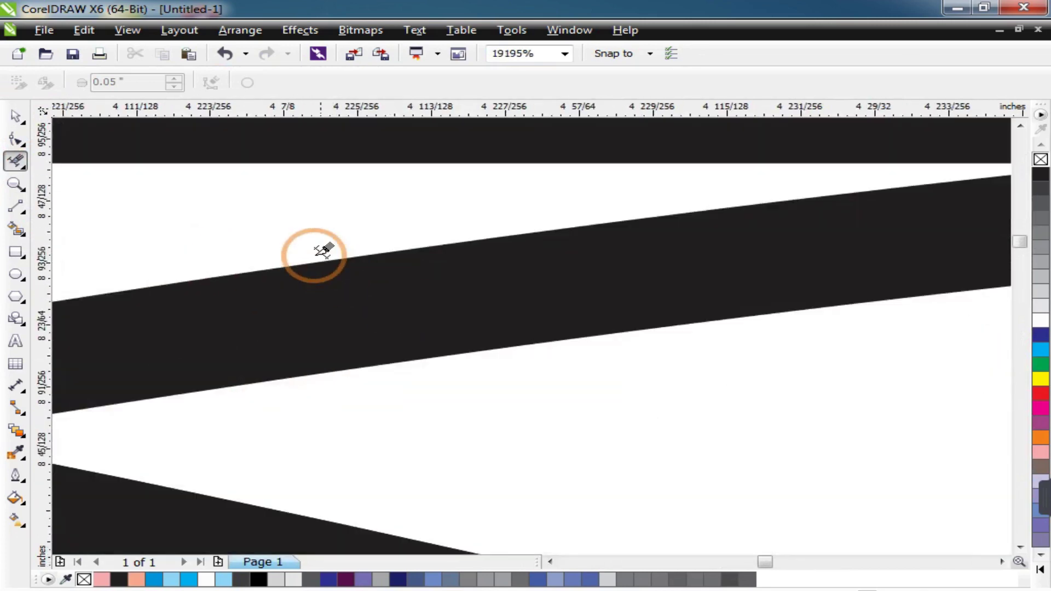
scroll(383, 335, "down", 10)
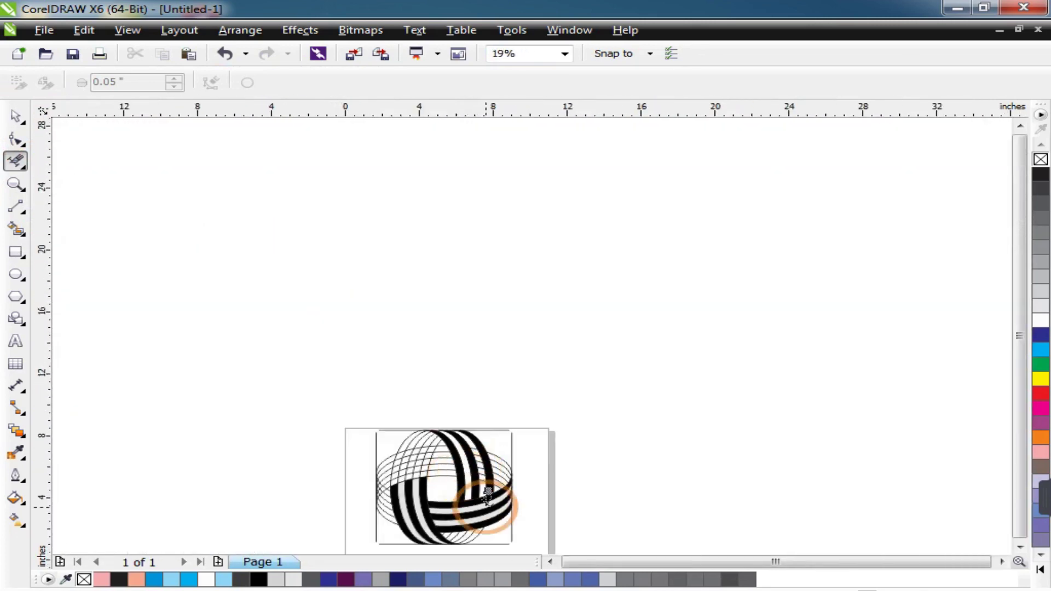
Delete the horizontal-ellipse segments crossing the white gap between the middle and outer black upright bands on the right side
scroll(542, 256, "up", 5)
scroll(531, 240, "down", 3)
scroll(534, 239, "up", 3)
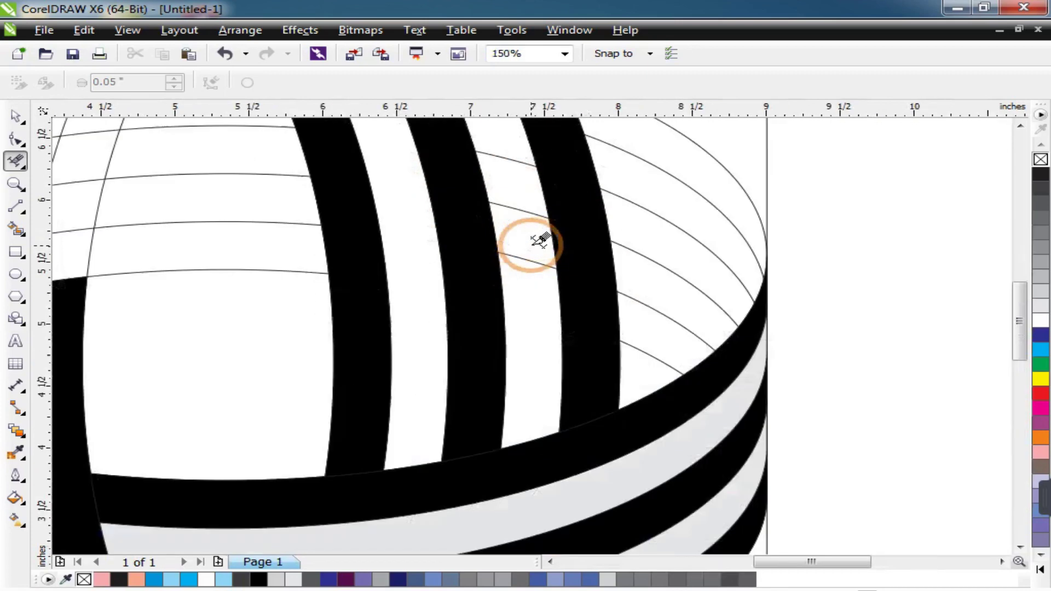
scroll(537, 237, "down", 3)
scroll(524, 183, "up", 3)
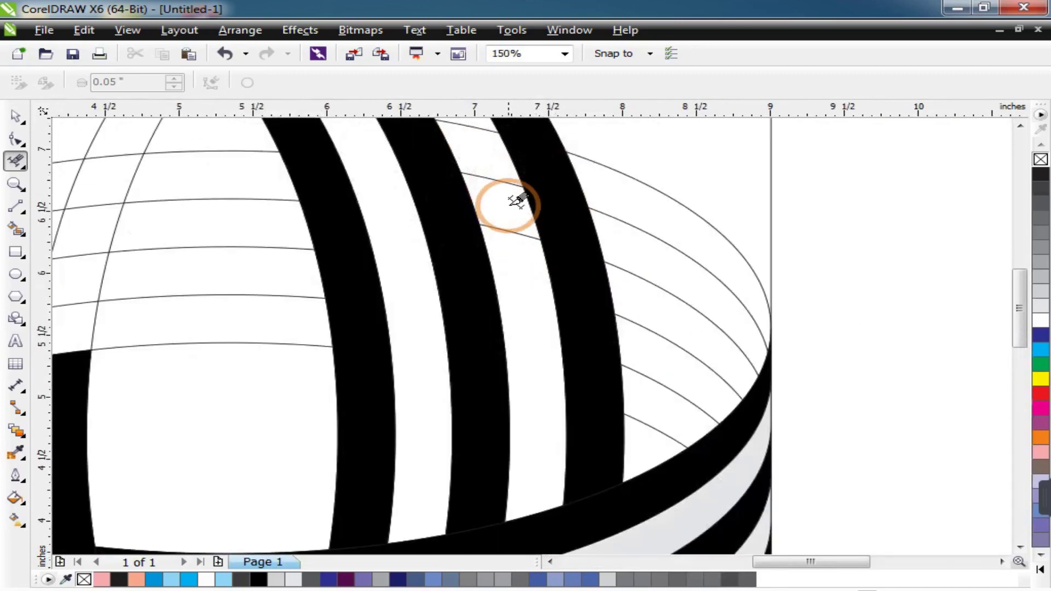
scroll(478, 198, "down", 3)
scroll(492, 242, "up", 3)
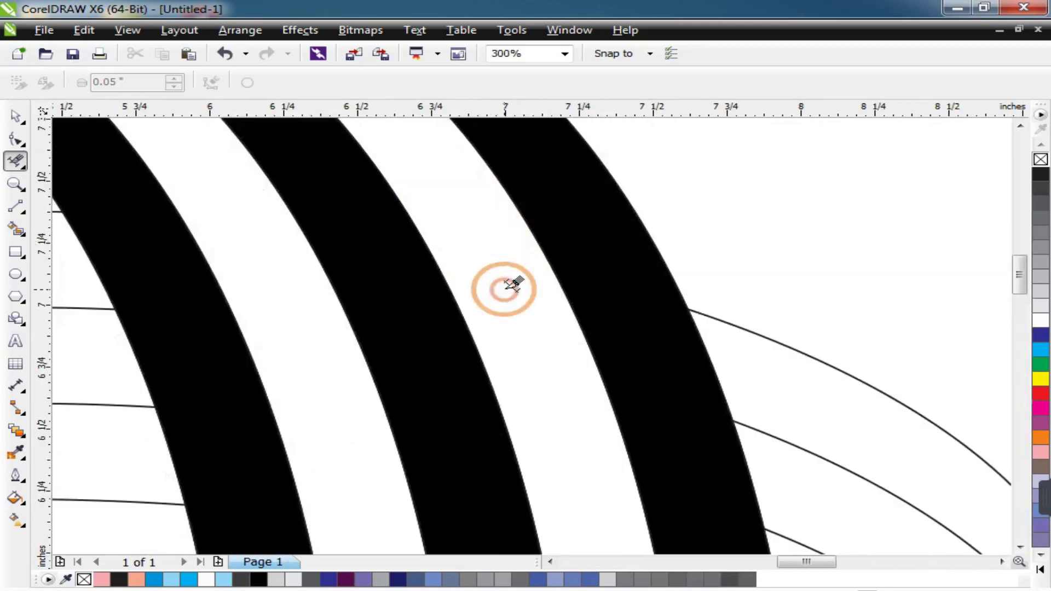
Delete the overlapping segments at the top end of the gap between the middle and outer black upright bands
scroll(461, 240, "down", 3)
scroll(465, 247, "up", 6)
left_click_drag(545, 313, 575, 363)
scroll(474, 310, "down", 2)
scroll(356, 296, "up", 5)
left_click_drag(331, 282, 492, 387)
scroll(492, 383, "down", 9)
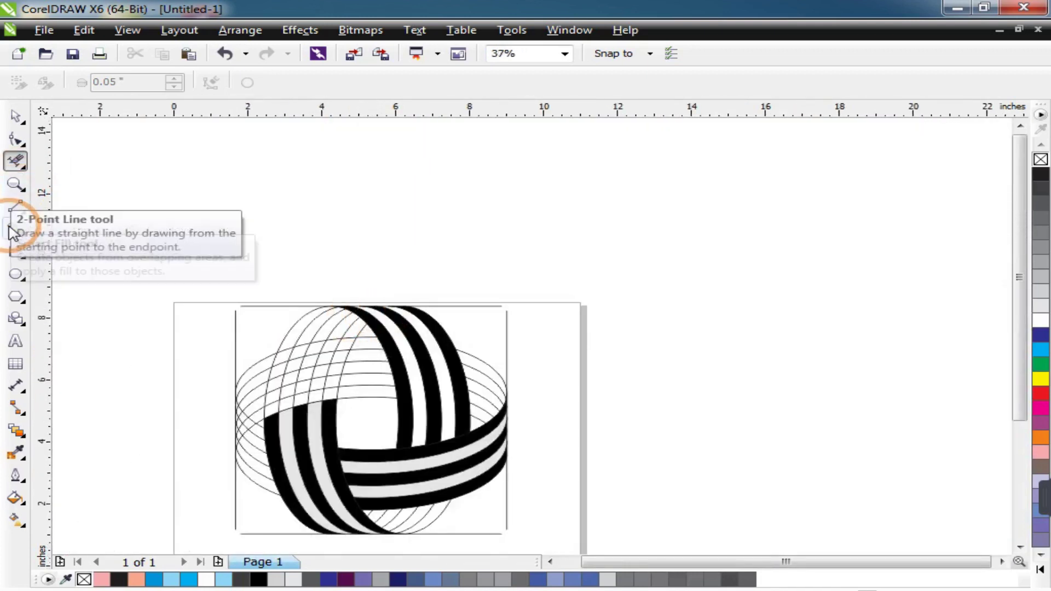
left_click(16, 228)
scroll(426, 355, "up", 2)
left_click(344, 331)
key("ctrl+z")
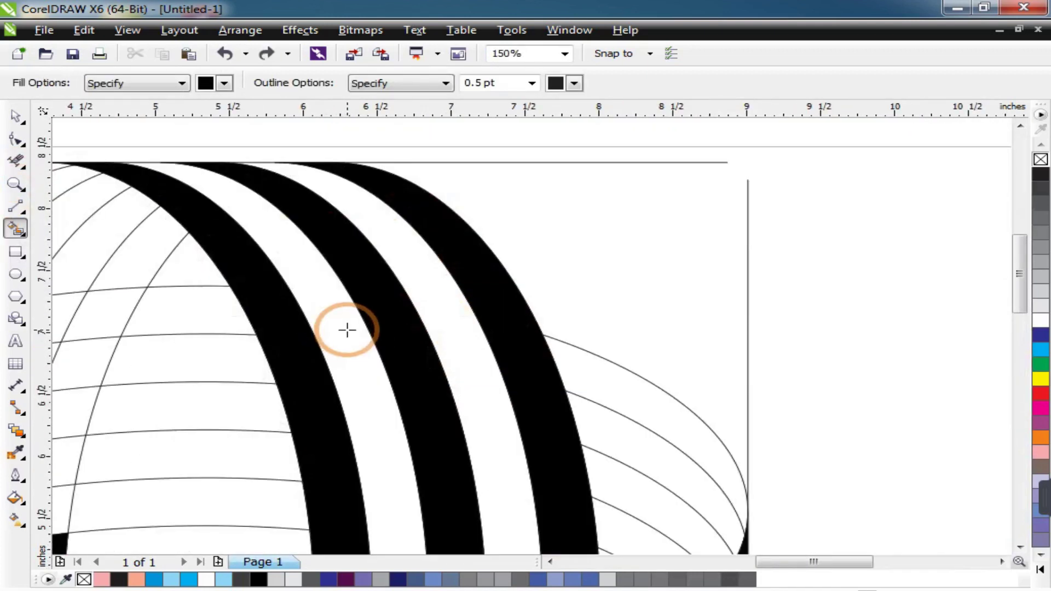
Use Smart Fill with a light grey fill colour on the two gaps between the right-side black upright bands, and deselect
left_click(224, 83)
left_click(263, 110)
left_click(321, 292)
scroll(326, 247, "down", 1)
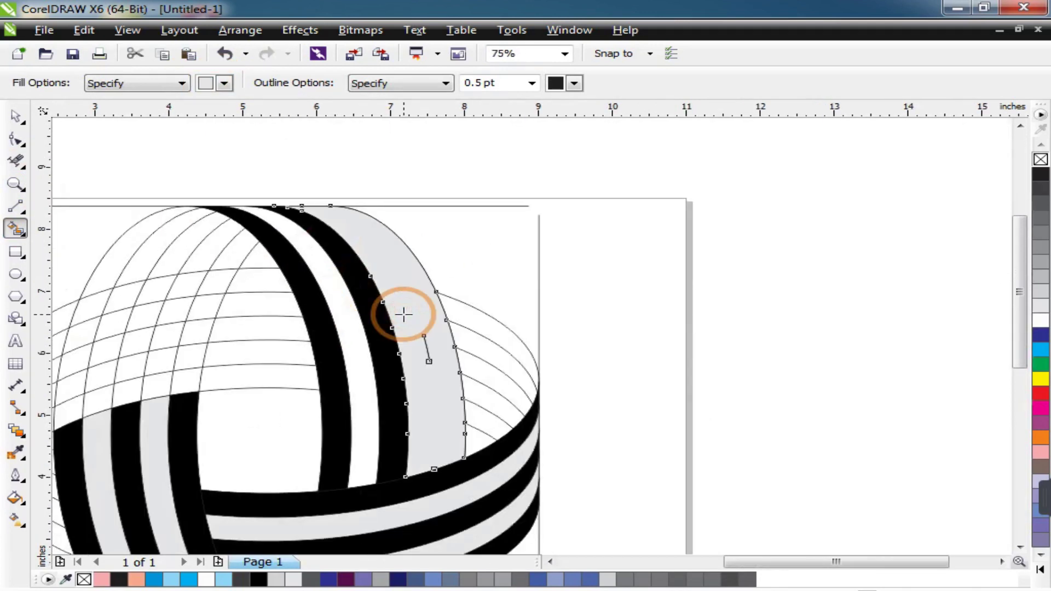
key("ctrl+z")
left_click(365, 475)
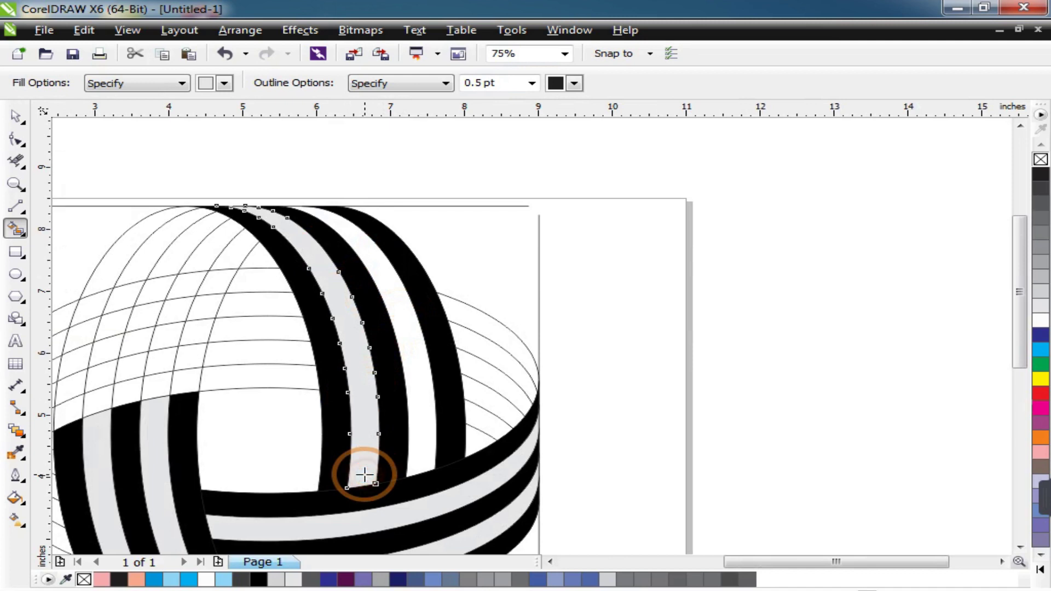
left_click(423, 462)
key("space")
left_click(648, 242)
Delete the upright-ellipse segments crossing the outermost horizontal band on the globe's upper-left side with the Virtual Segment Delete tool
scroll(607, 227, "down", 2)
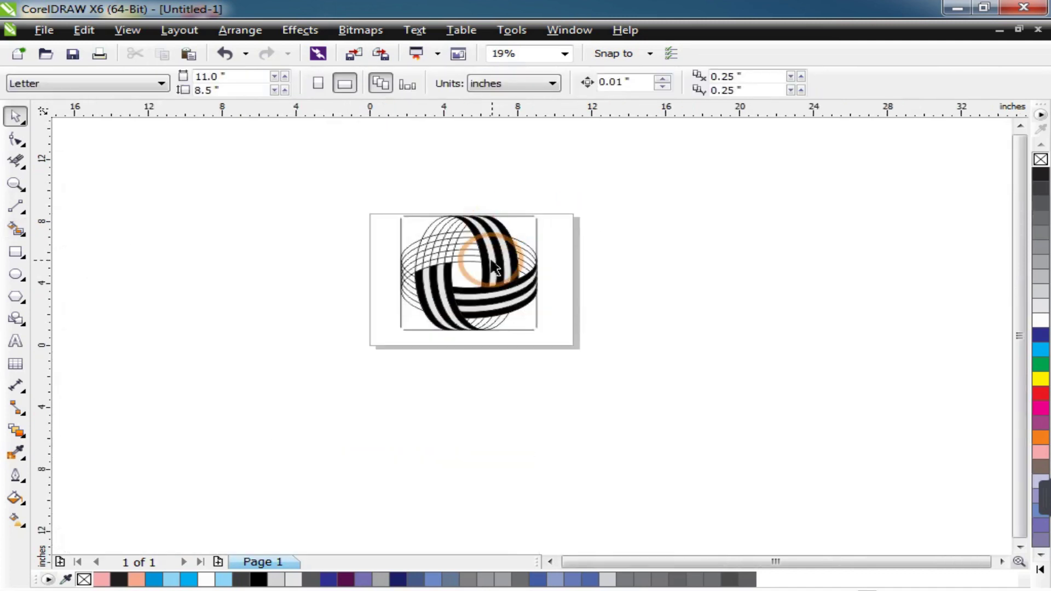
scroll(480, 240, "up", 1)
scroll(482, 246, "up", 1)
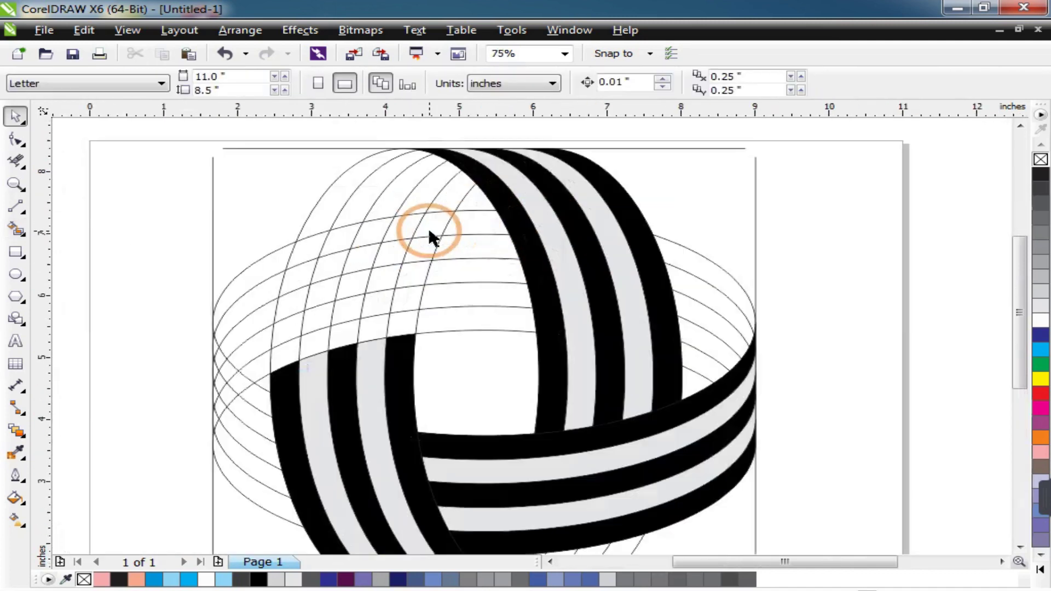
left_click(15, 161)
scroll(450, 228, "up", 2)
left_click_drag(475, 217, 289, 216)
scroll(441, 198, "down", 1)
scroll(307, 218, "up", 1)
left_click_drag(367, 216, 260, 221)
scroll(330, 231, "down", 1)
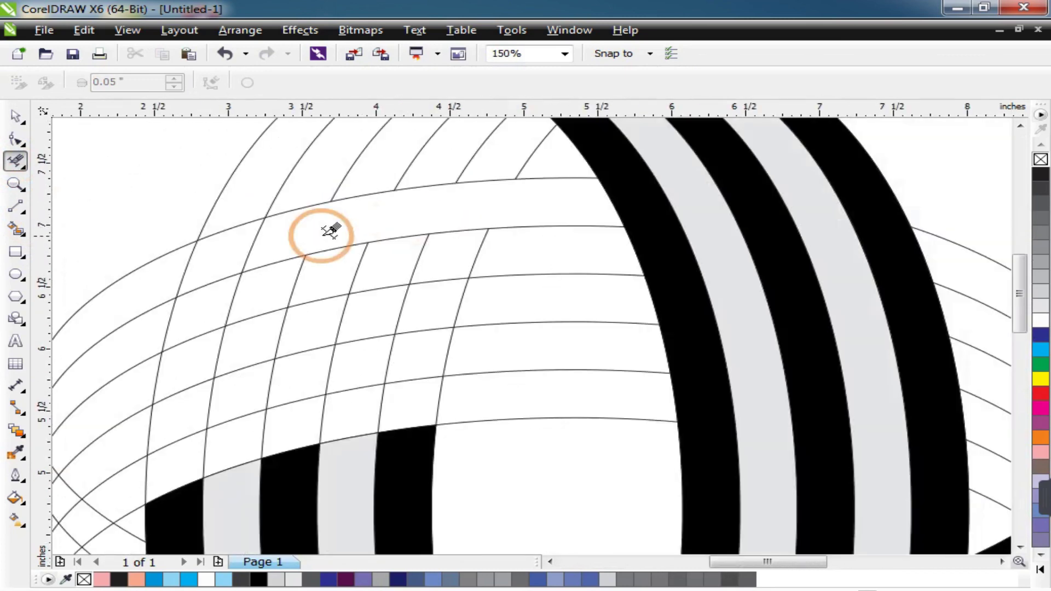
scroll(254, 237, "up", 2)
scroll(265, 241, "down", 2)
scroll(274, 235, "up", 2)
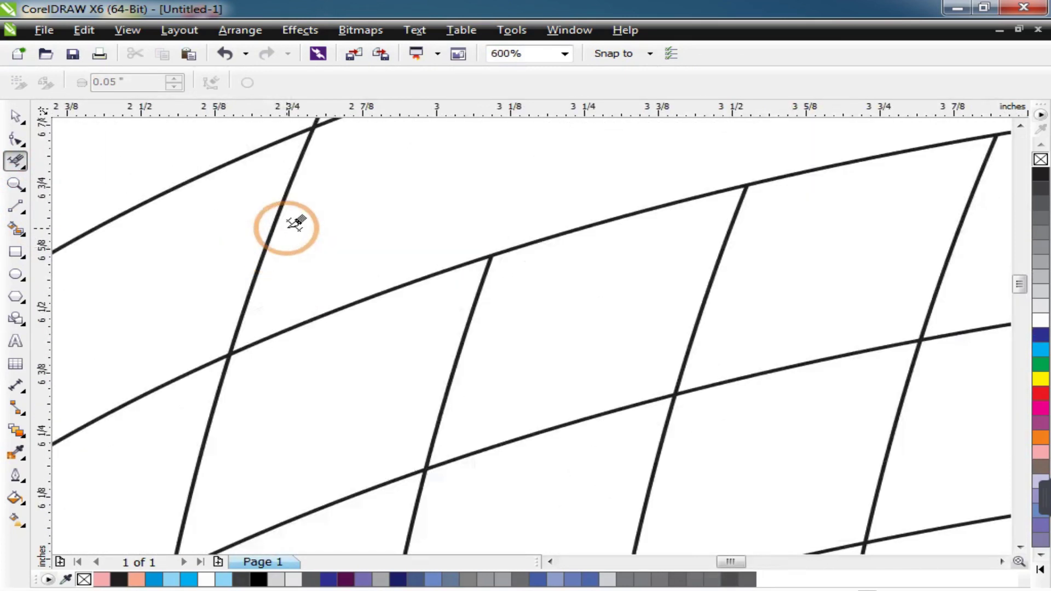
Delete the overlapping segments at the outer left end of the outermost upper-left horizontal band
scroll(307, 219, "down", 2)
scroll(145, 365, "up", 3)
scroll(256, 377, "up", 3)
left_click_drag(500, 253, 382, 374)
Delete the upright-ellipse segments crossing the middle horizontal band on the globe's upper-left side
scroll(400, 307, "down", 6)
scroll(652, 258, "down", 1)
scroll(699, 199, "up", 2)
left_click_drag(699, 203, 415, 237)
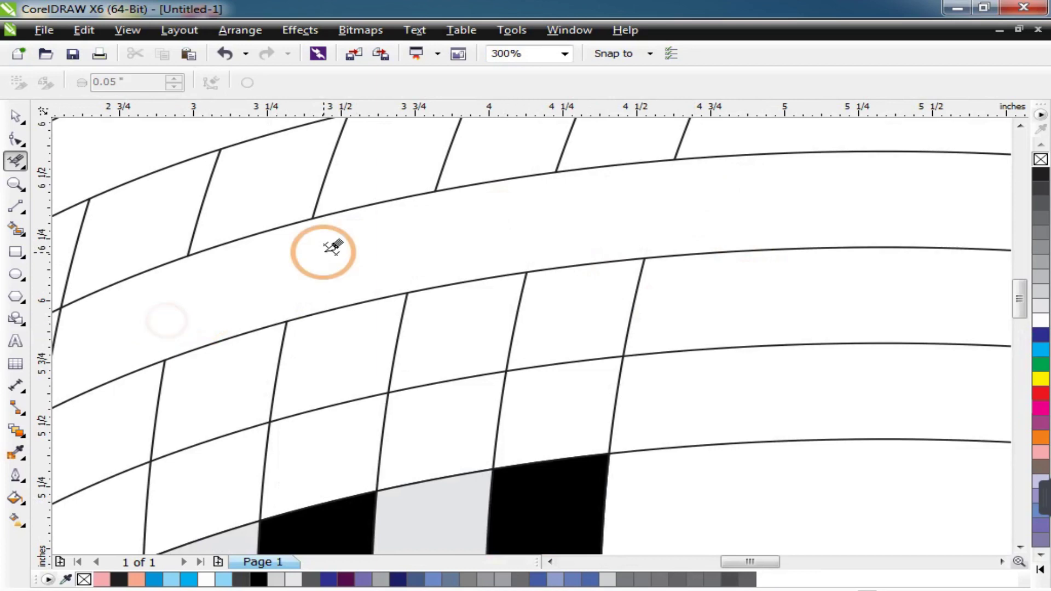
Delete the overlapping segments at the outer left end of the middle upper-left horizontal band
scroll(256, 277, "down", 1)
scroll(356, 211, "down", 1)
scroll(265, 263, "up", 2)
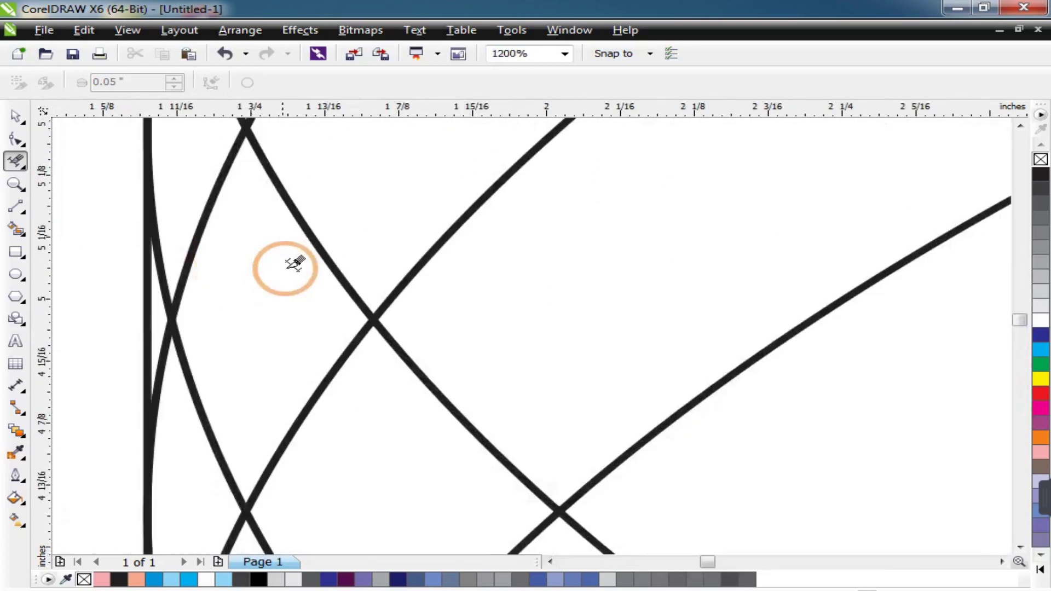
left_click_drag(212, 386, 199, 448)
scroll(265, 343, "down", 2)
scroll(228, 310, "up", 2)
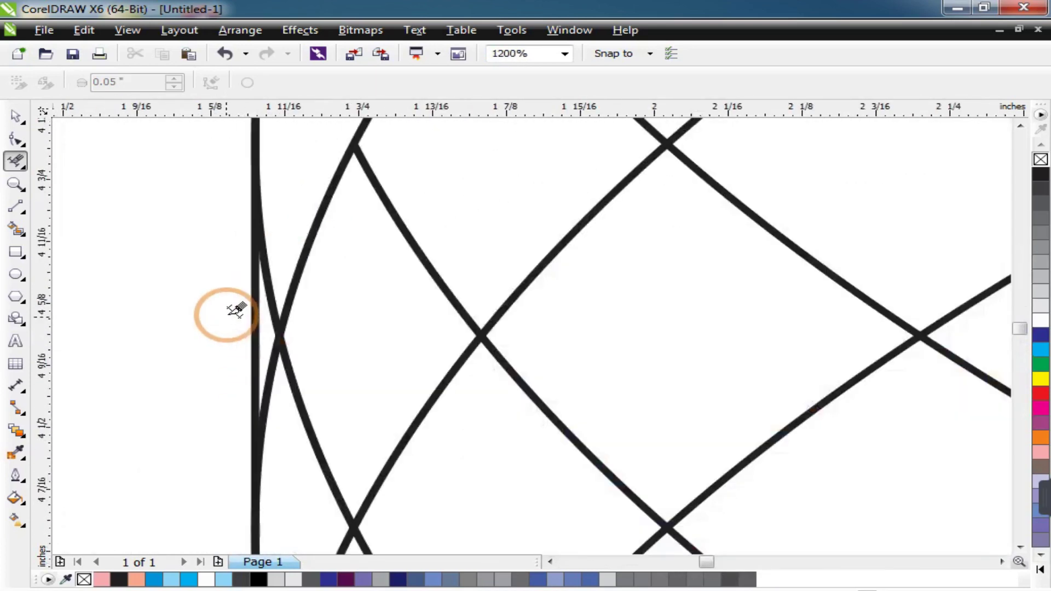
scroll(418, 176, "up", 2)
left_click_drag(414, 180, 374, 280)
scroll(371, 225, "down", 5)
scroll(427, 188, "down", 2)
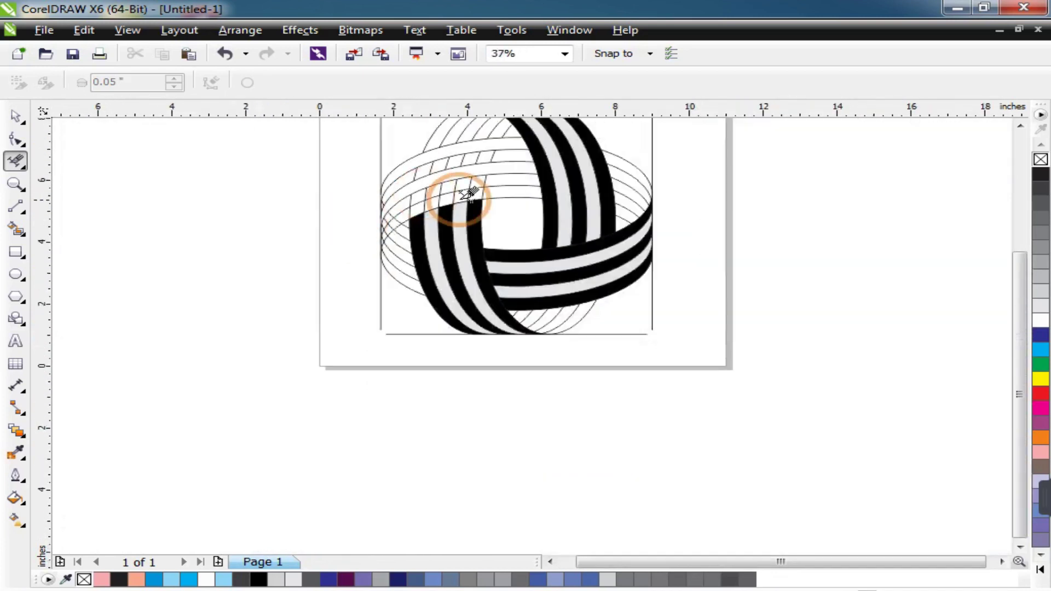
Delete the upright-ellipse segments crossing the innermost horizontal band on the globe's upper-left side
scroll(493, 211, "up", 3)
left_click_drag(508, 181, 328, 206)
left_click_drag(284, 220, 203, 237)
left_click_drag(121, 230, 85, 242)
scroll(328, 179, "down", 2)
scroll(258, 222, "up", 2)
left_click_drag(251, 151, 208, 171)
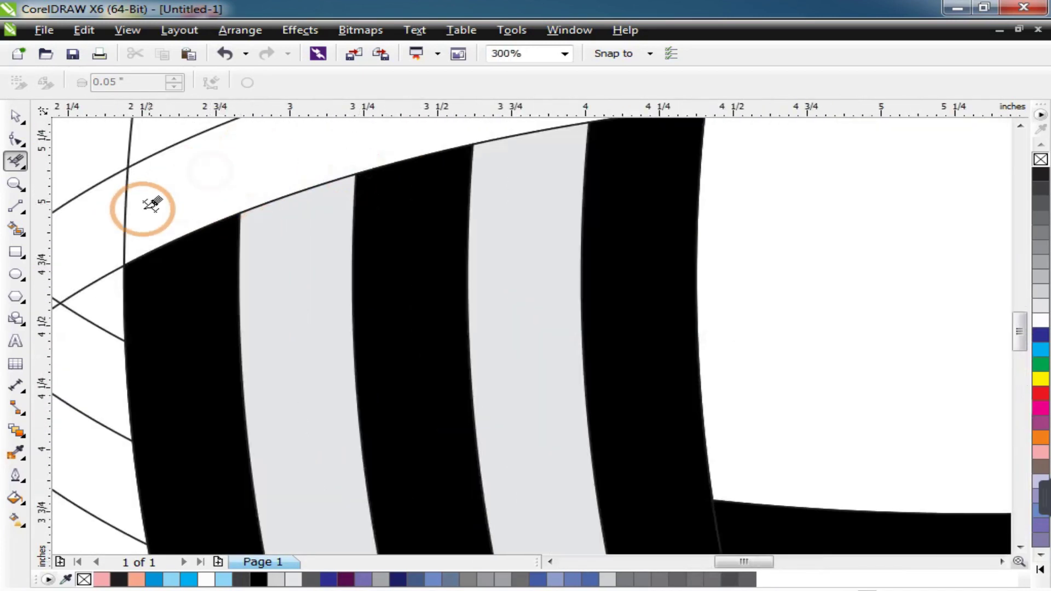
left_click_drag(142, 207, 106, 220)
Delete the overlapping segments at the outer left end of the innermost upper-left horizontal band
scroll(260, 152, "down", 2)
scroll(192, 200, "up", 2)
scroll(230, 151, "down", 2)
scroll(224, 137, "up", 3)
left_click(263, 202)
left_click(168, 301)
scroll(259, 194, "down", 2)
scroll(215, 249, "up", 2)
scroll(222, 219, "up", 1)
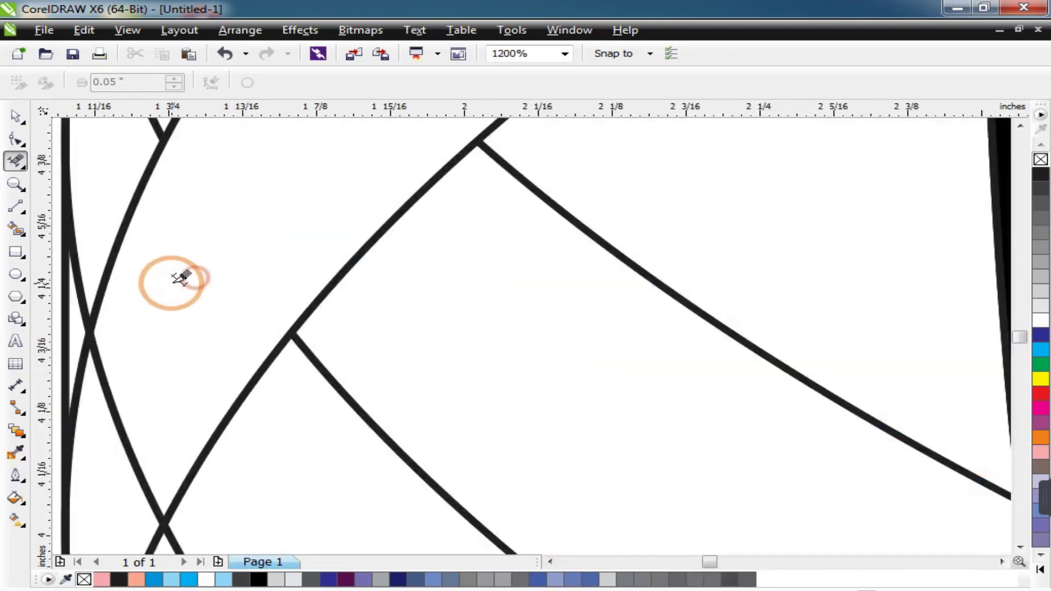
scroll(164, 422, "down", 2)
scroll(170, 399, "up", 2)
scroll(163, 387, "up", 1)
left_click_drag(202, 256, 153, 369)
scroll(207, 362, "down", 3)
scroll(209, 366, "down", 2)
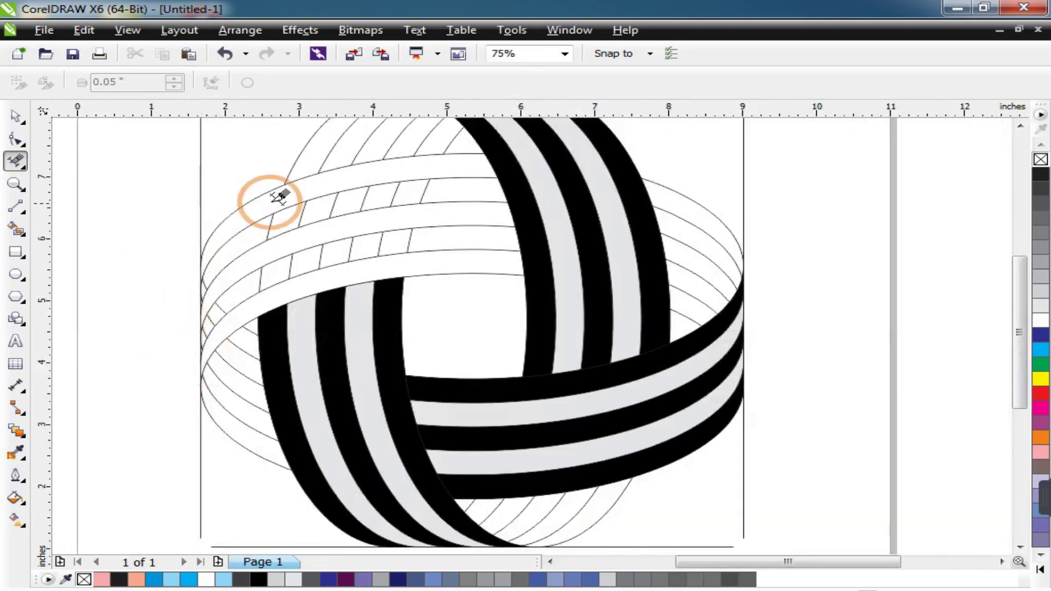
Use Smart Fill with black on the three cleared horizontal bands on the globe's upper-left side, and deselect
left_click(17, 227)
left_click(224, 83)
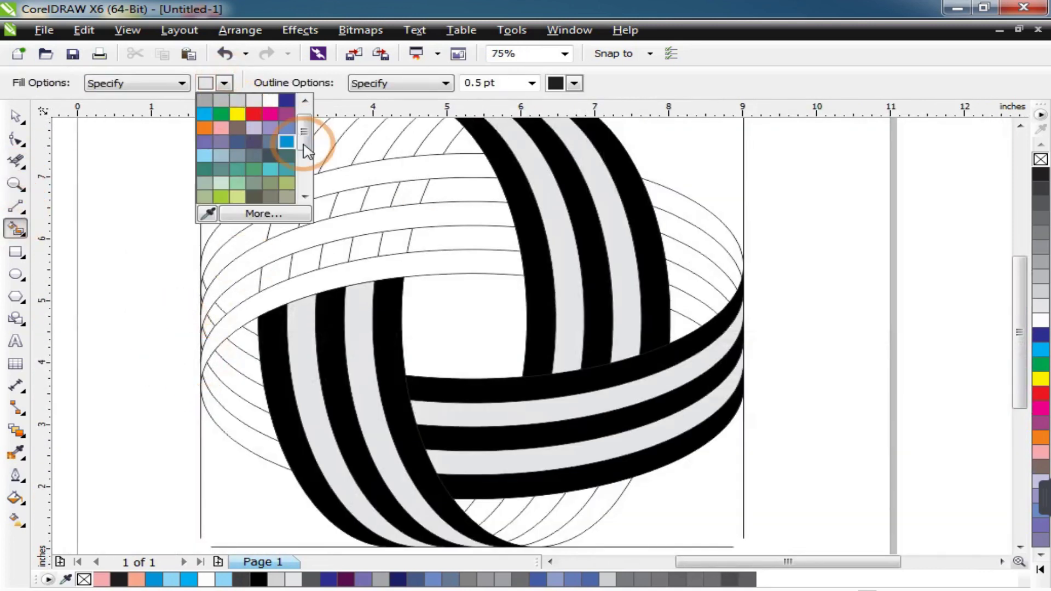
left_click(255, 212)
left_click(435, 260)
left_click(446, 212)
left_click(438, 166)
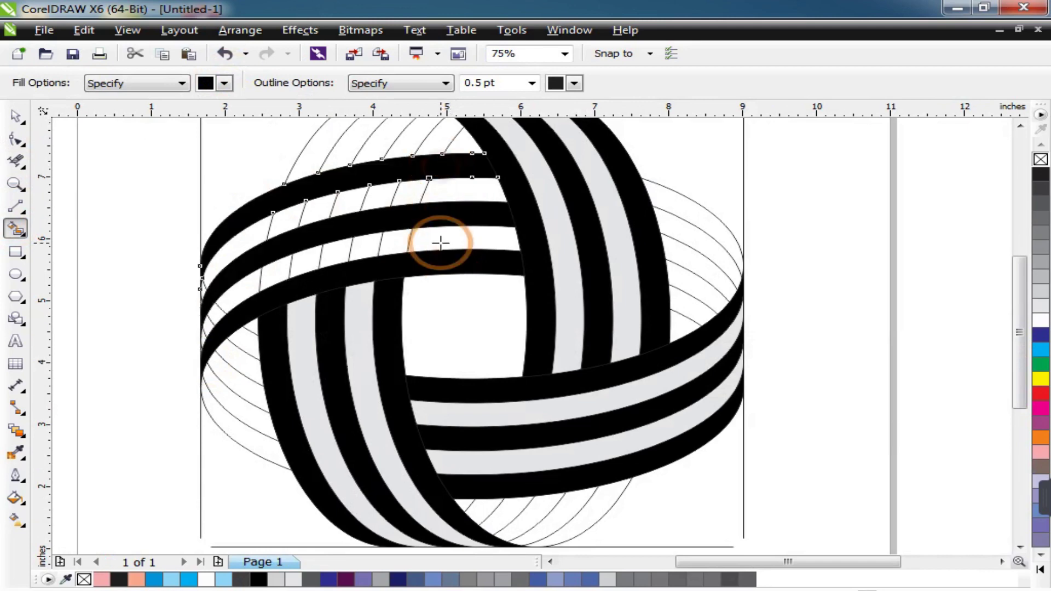
scroll(443, 249, "down", 1)
key("space")
left_click(409, 173)
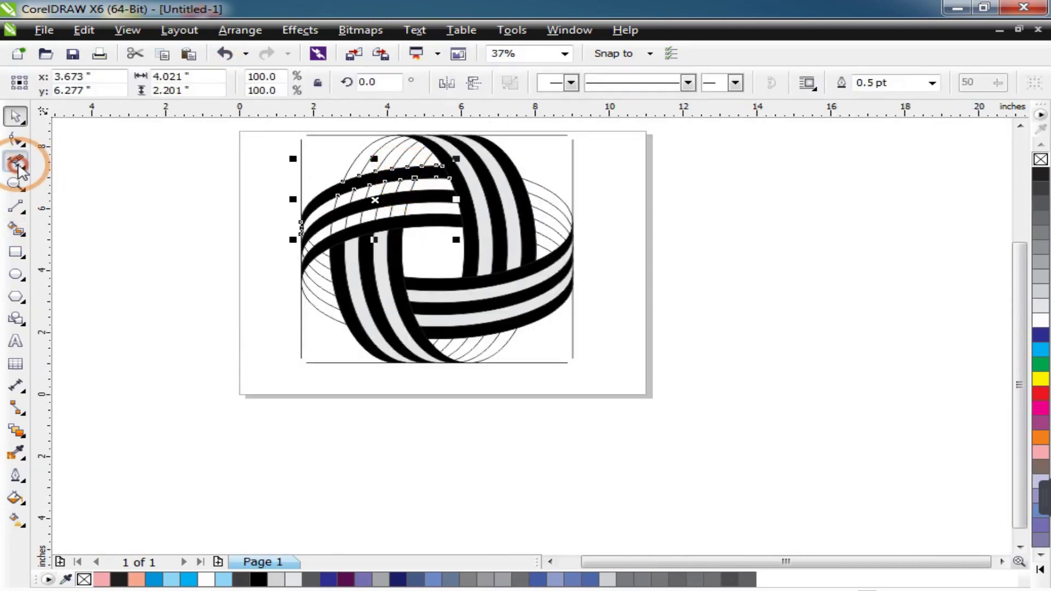
left_click(18, 165)
left_click(17, 116)
left_click(329, 228)
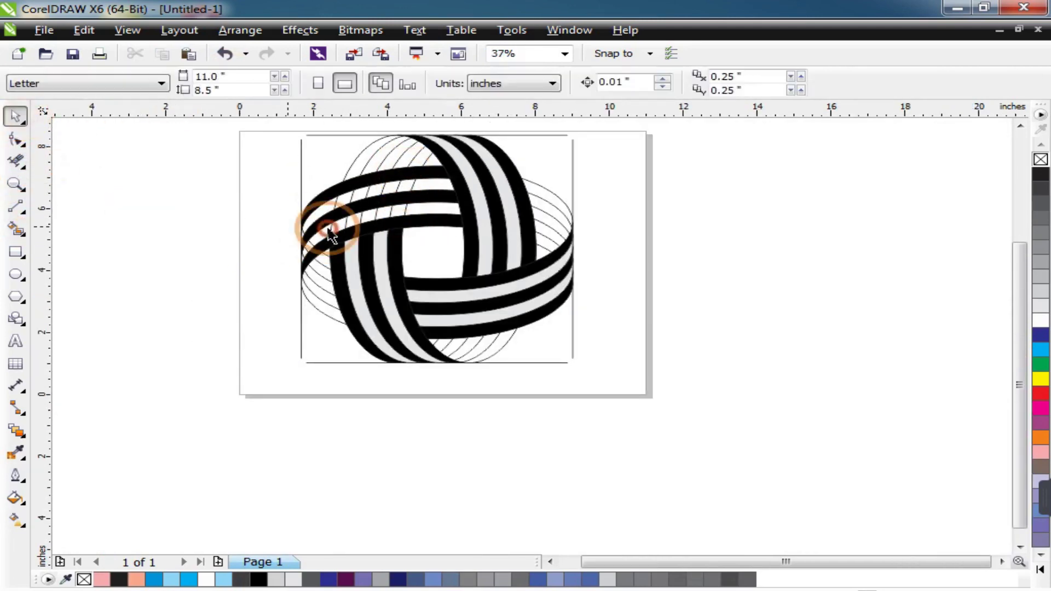
Delete the segments crossing the outer gap between the upper-left black horizontal bands, including its left end, with the Virtual Segment Delete tool
scroll(425, 173, "up", 2)
scroll(416, 193, "down", 1)
left_click(17, 161)
scroll(382, 210, "up", 1)
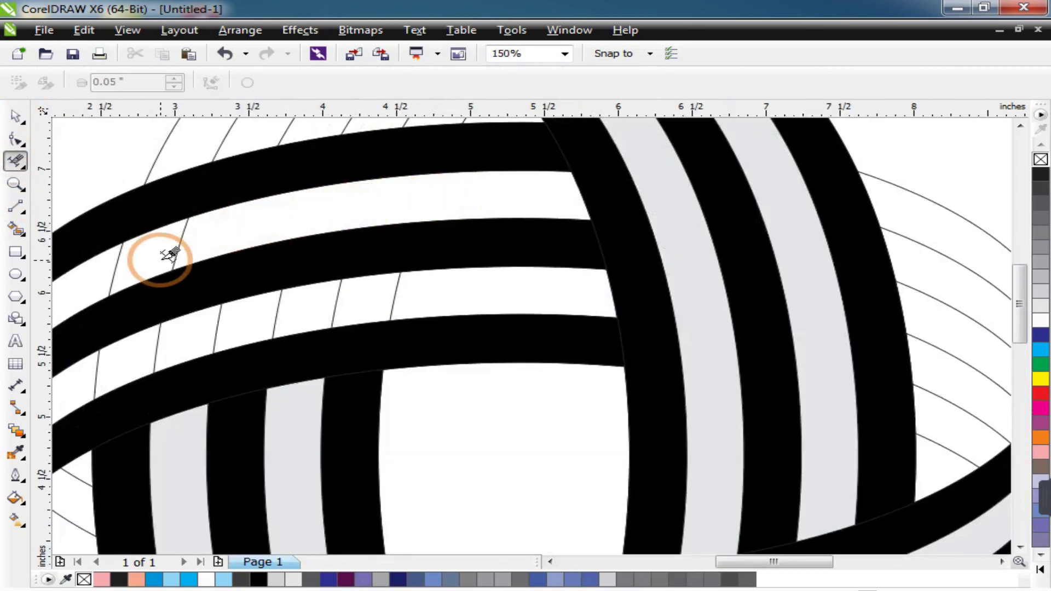
scroll(169, 242, "up", 2)
scroll(134, 255, "down", 1)
scroll(151, 268, "down", 2)
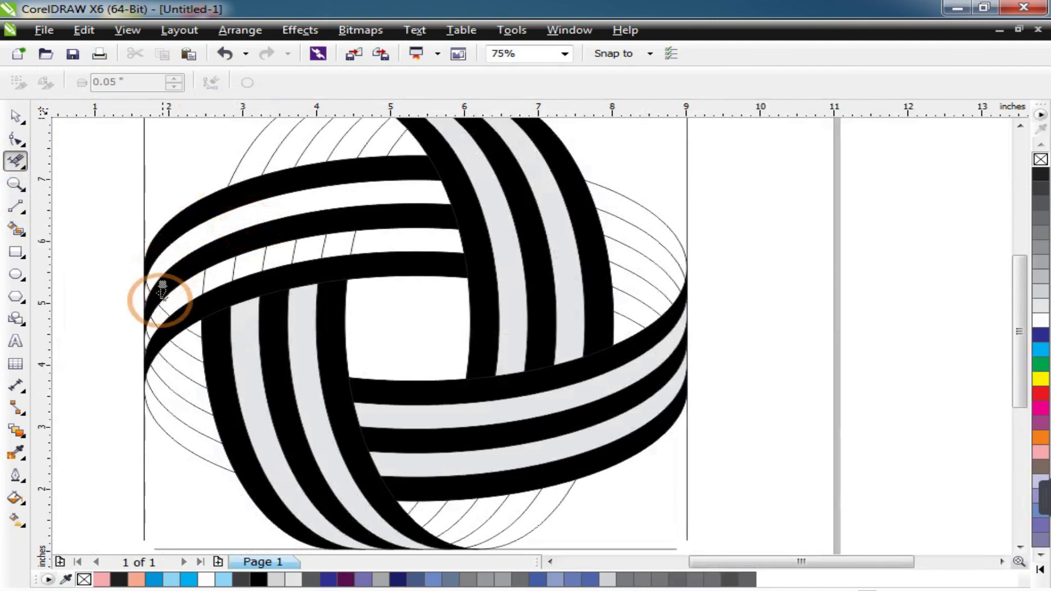
scroll(150, 281, "up", 4)
scroll(211, 383, "up", 4)
scroll(164, 214, "down", 3)
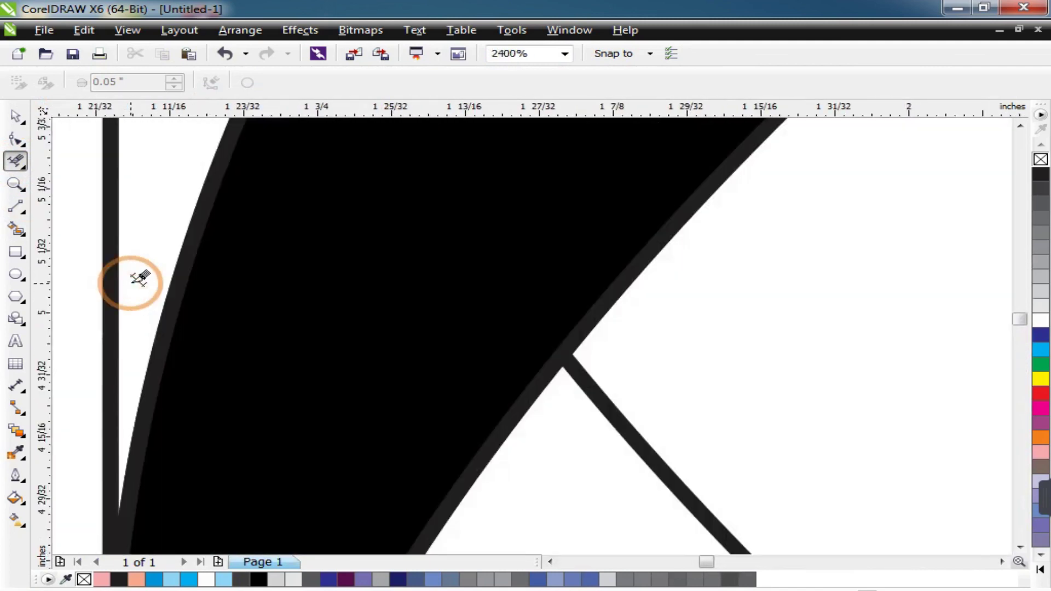
Delete the upright-ellipse segments crossing the inner gap between the upper-left black horizontal bands
scroll(139, 279, "down", 5)
scroll(352, 241, "up", 2)
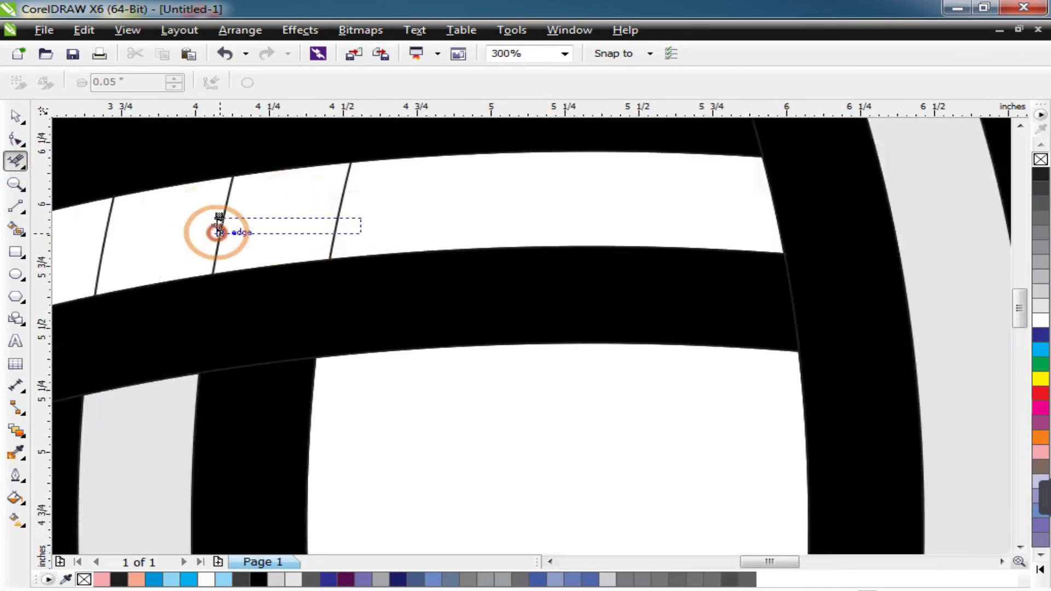
scroll(219, 232, "down", 2)
scroll(352, 212, "up", 2)
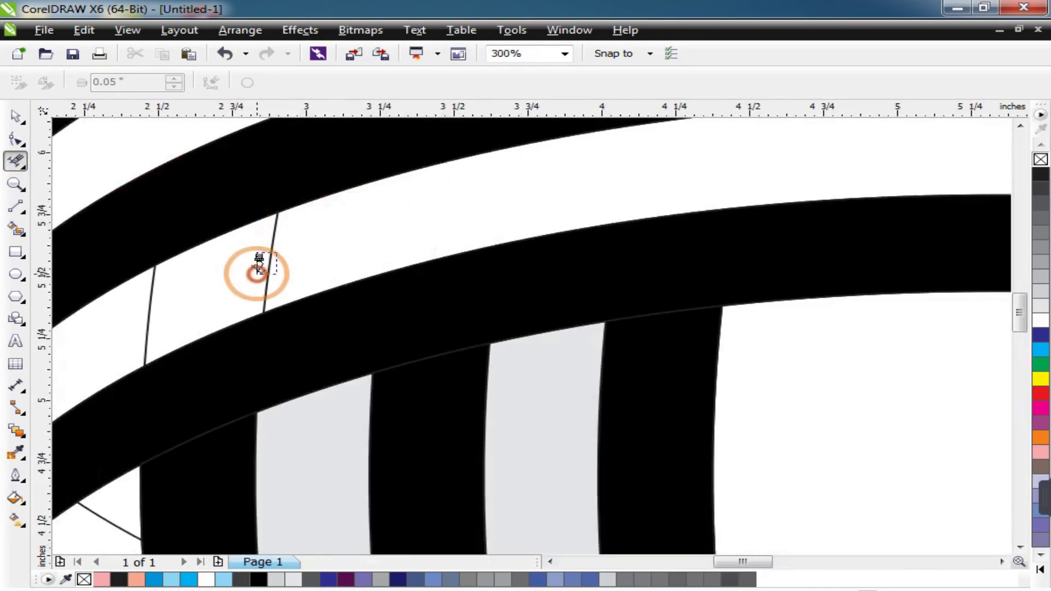
scroll(260, 263, "down", 2)
Delete the overlapping segments at the outer left end of the inner gap between the upper-left black bands
scroll(323, 241, "up", 3)
scroll(178, 365, "down", 1)
scroll(171, 329, "up", 1)
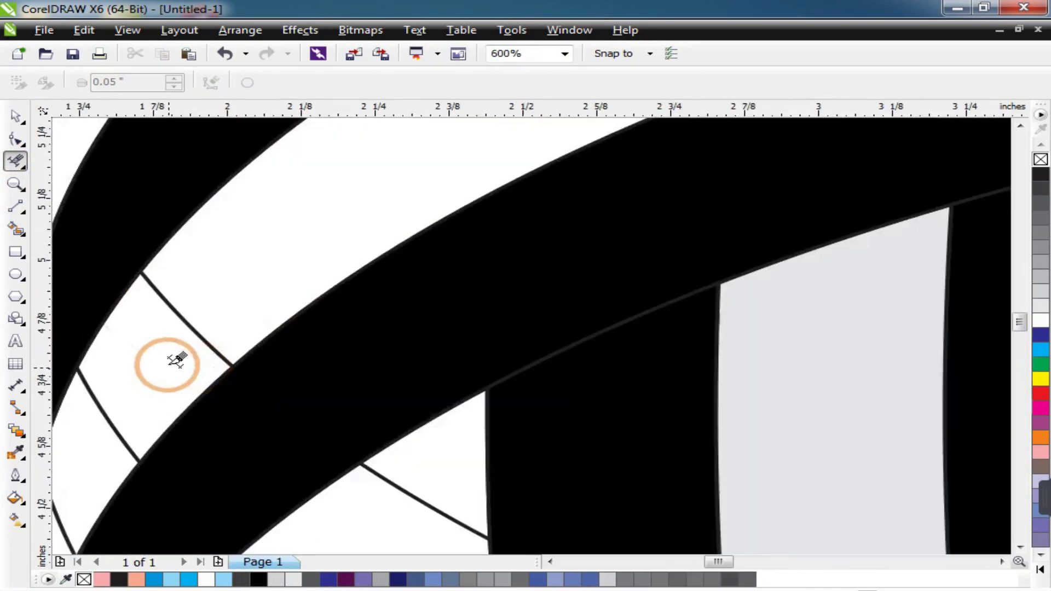
scroll(274, 293, "down", 2)
scroll(329, 270, "up", 2)
scroll(305, 290, "down", 1)
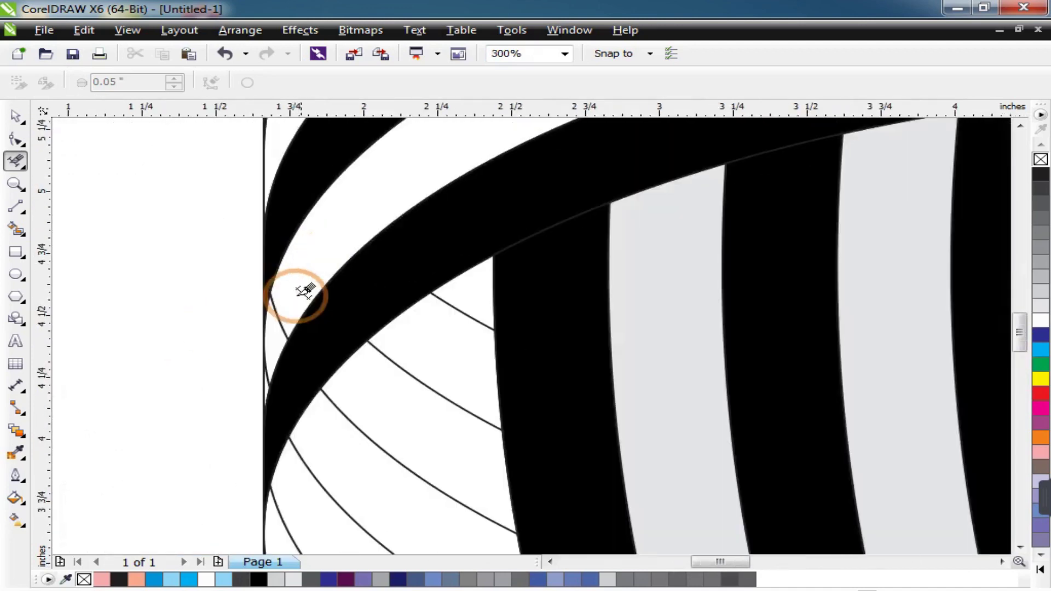
scroll(305, 290, "up", 5)
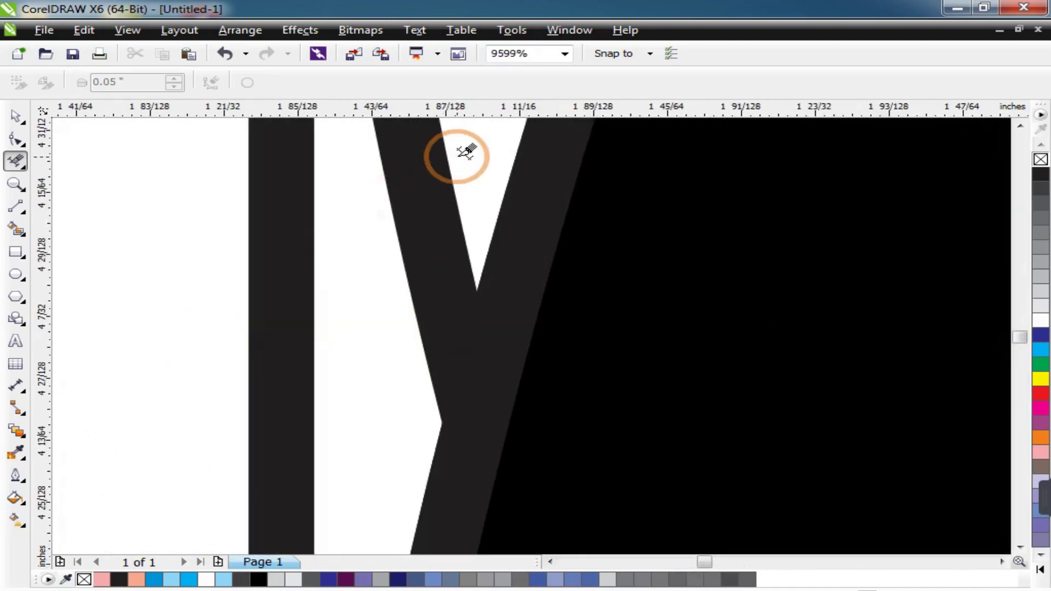
scroll(378, 241, "down", 9)
scroll(410, 219, "up", 2)
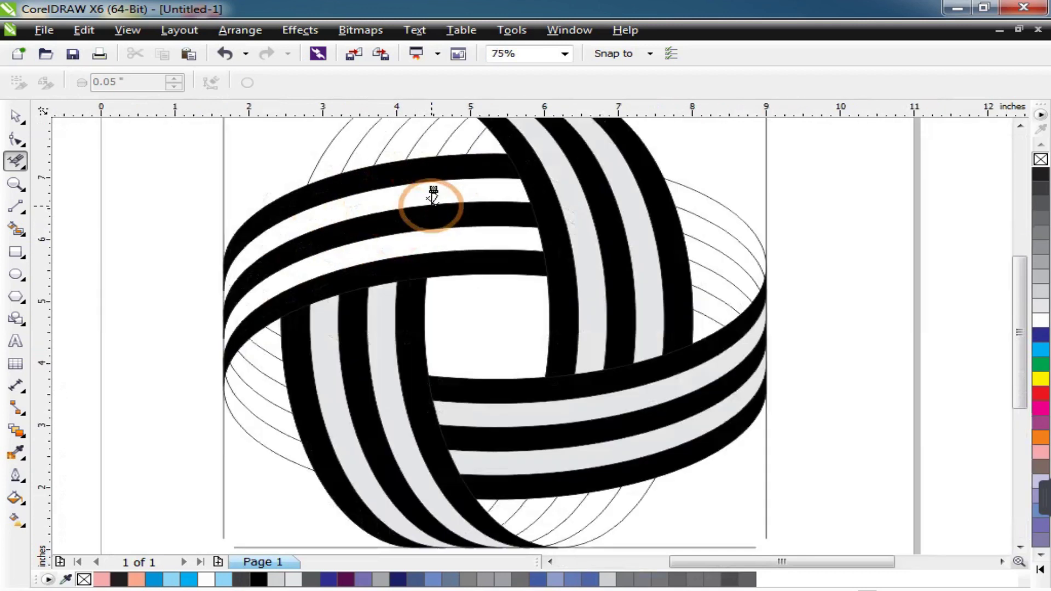
Use Smart Fill with a light grey fill colour on the two gaps between the upper-left black horizontal bands
scroll(433, 196, "up", 1)
left_click(22, 234)
left_click(42, 251)
left_click(225, 83)
left_click_drag(304, 176, 310, 115)
left_click(254, 112)
left_click(522, 175)
left_click(544, 270)
scroll(399, 199, "down", 3)
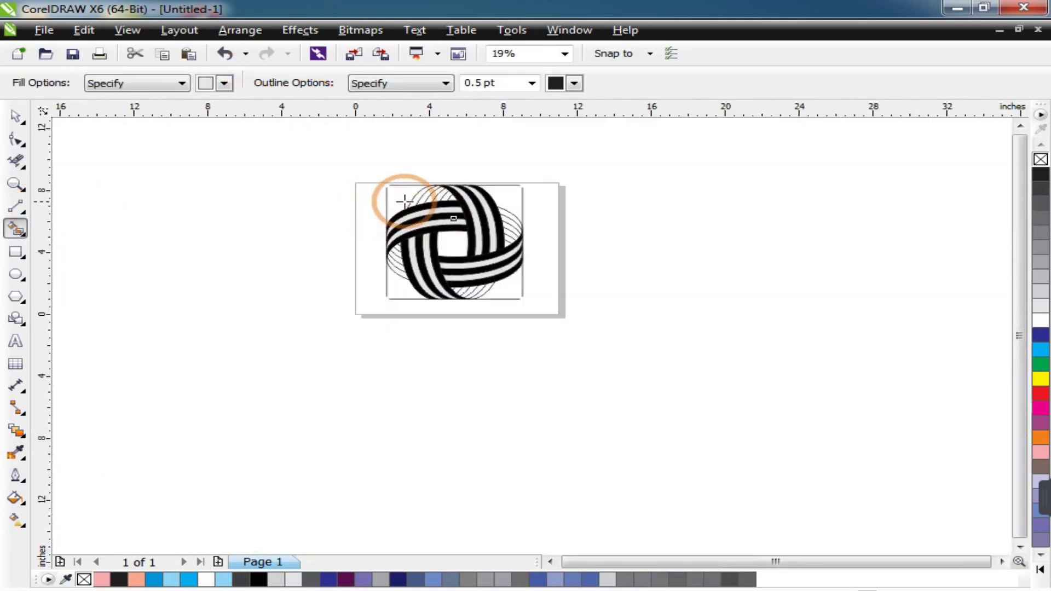
key("space")
scroll(502, 223, "up", 1)
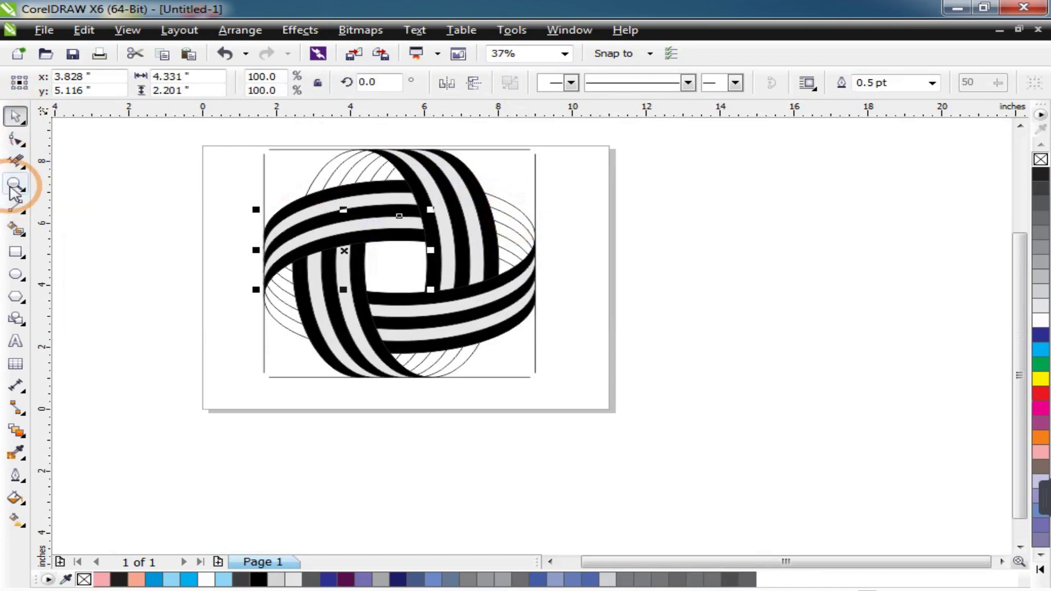
Use Smart Fill with black on alternate rear bands visible at the top of the globe
left_click(19, 232)
left_click(224, 83)
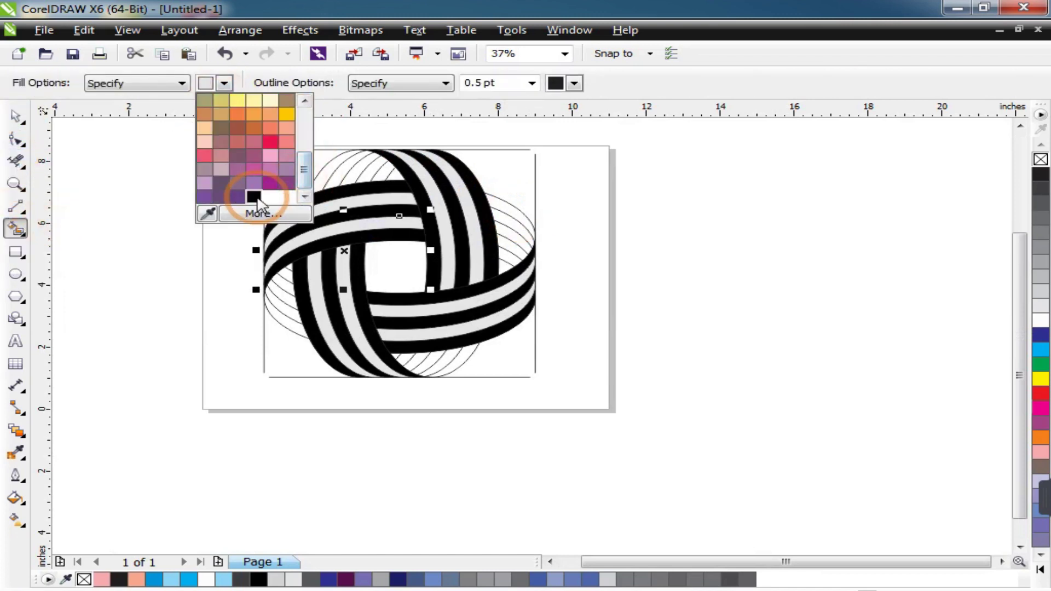
left_click(254, 201)
scroll(316, 164, "up", 2)
left_click(376, 204)
left_click(474, 214)
left_click(542, 222)
scroll(615, 307, "down", 2)
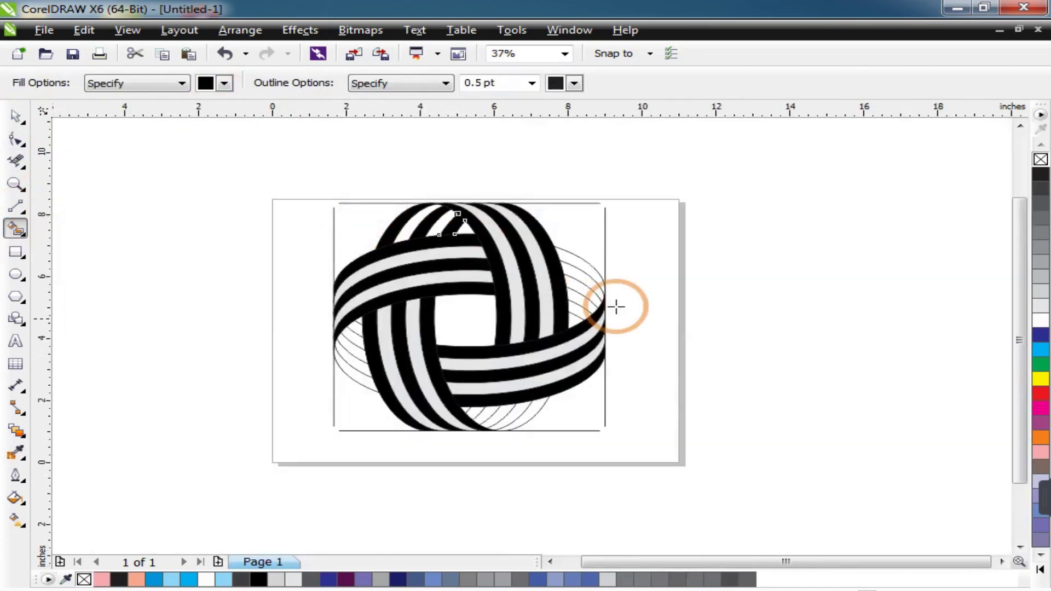
Fill alternate rear bands at the globe's right side and bottom with black
scroll(578, 265, "up", 1)
left_click(572, 357)
scroll(446, 301, "down", 2)
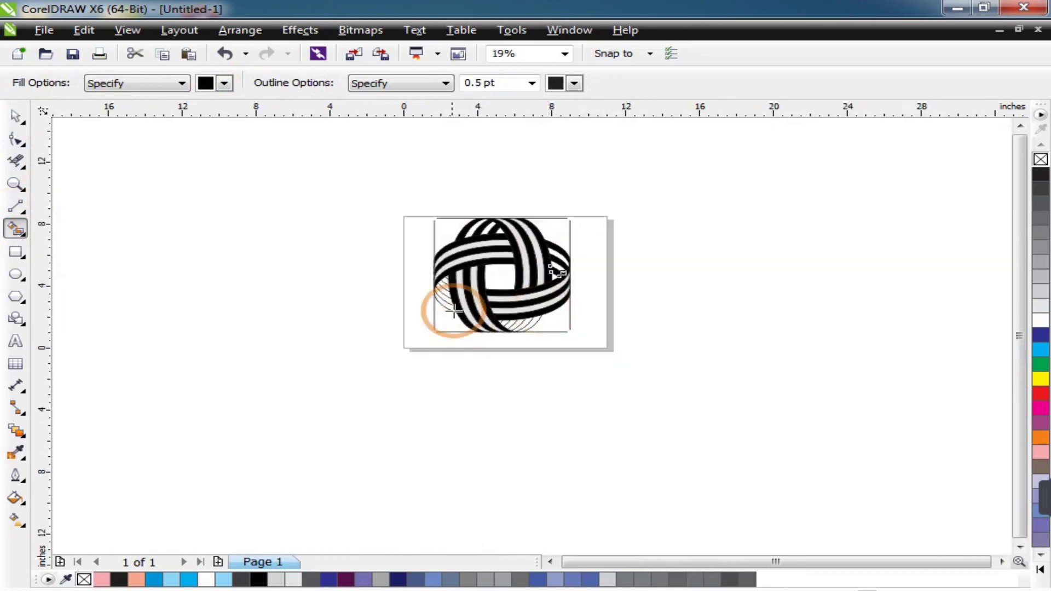
scroll(595, 350, "up", 2)
left_click(530, 340)
left_click(474, 336)
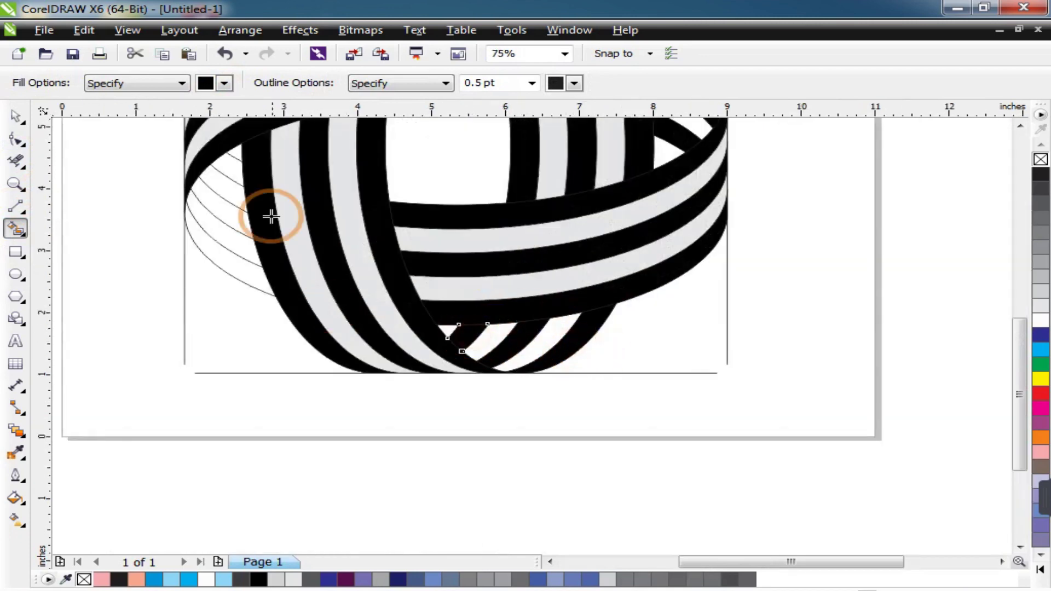
Fill alternate rear bands at the globe's lower-left side with black, and deselect
scroll(271, 217, "down", 2)
scroll(203, 228, "up", 2)
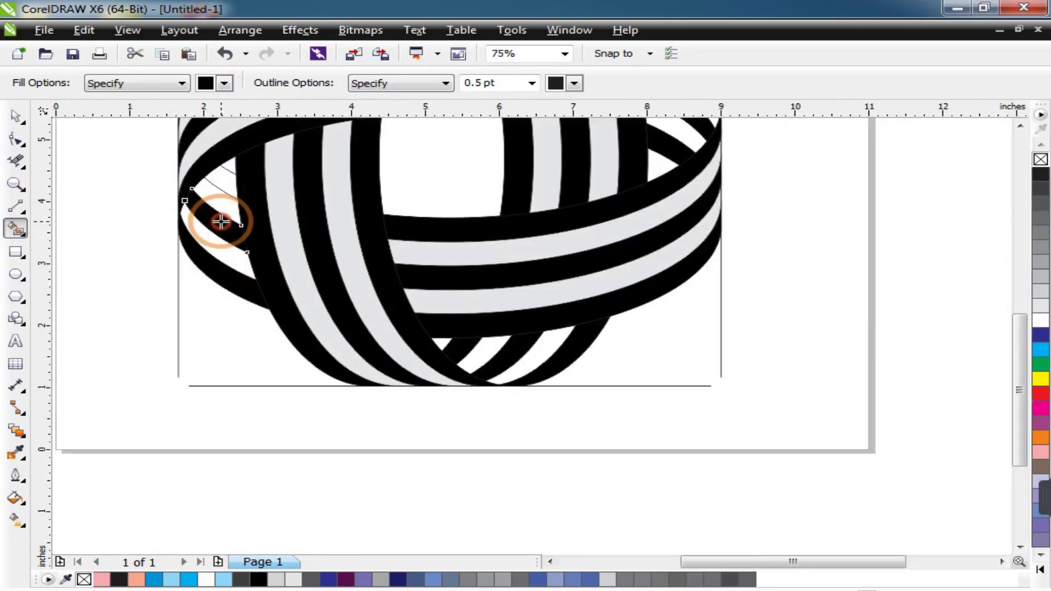
scroll(261, 284, "down", 2)
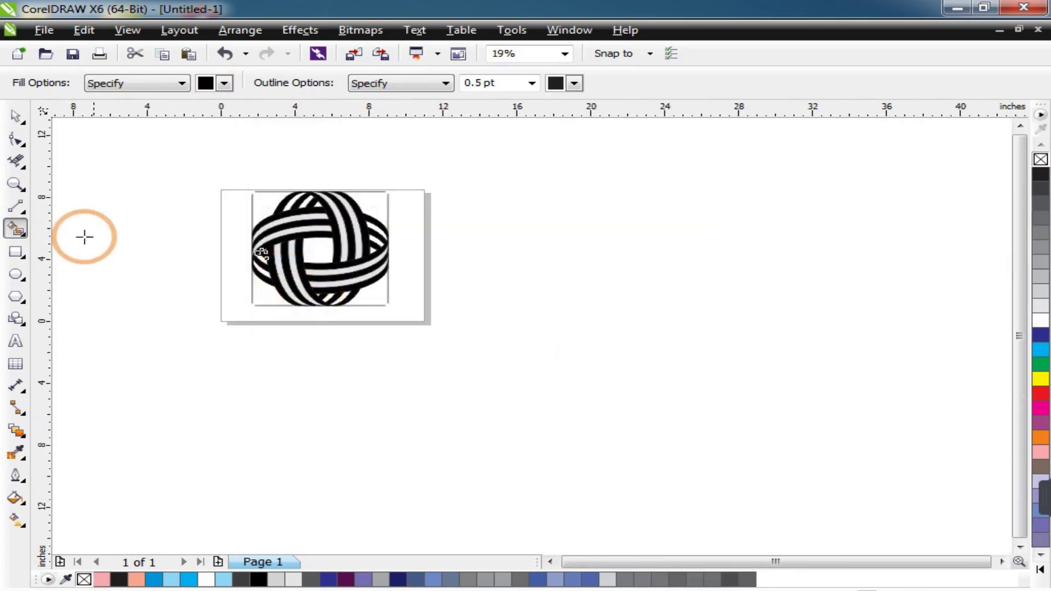
left_click(16, 186)
left_click_drag(207, 157, 544, 352)
key("space")
left_click(133, 277)
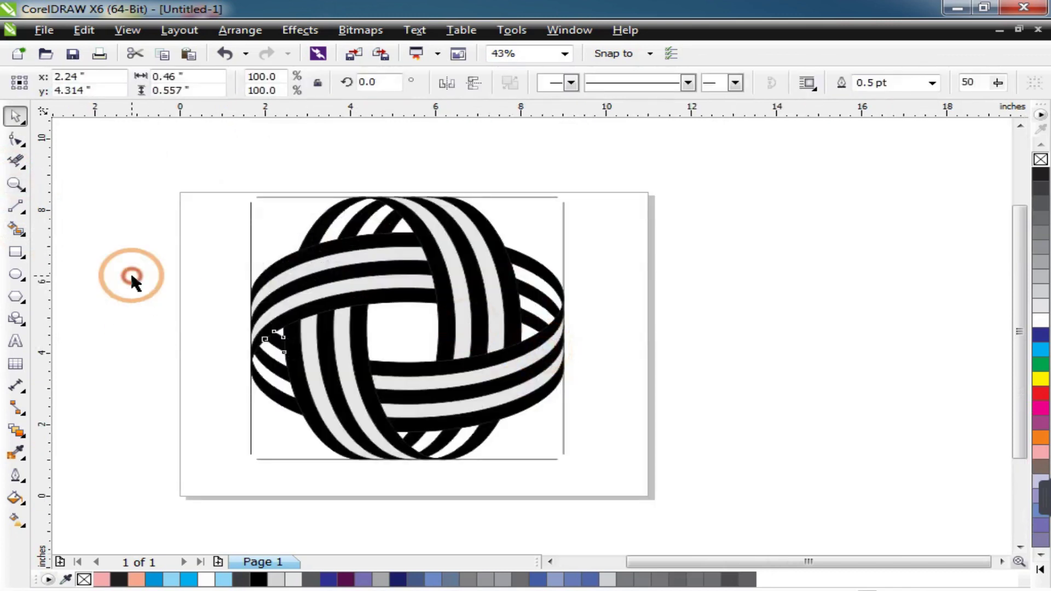
left_click(169, 255)
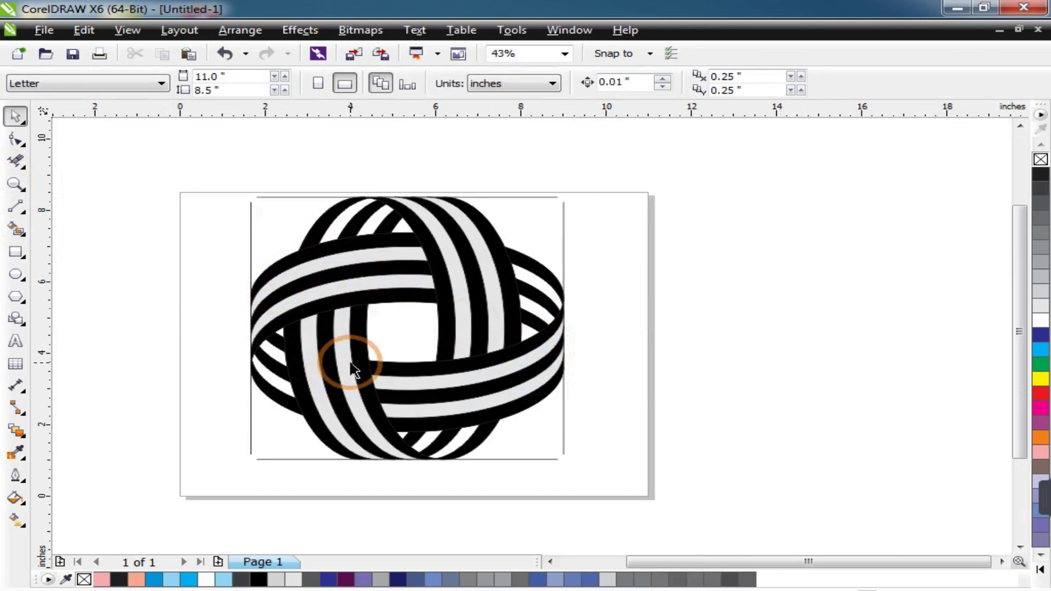
Apply a two-colour linear fountain fill from light grey to dark grey to the two grey strips at the globe's lower left
left_click(329, 392)
left_click(316, 383, "shift")
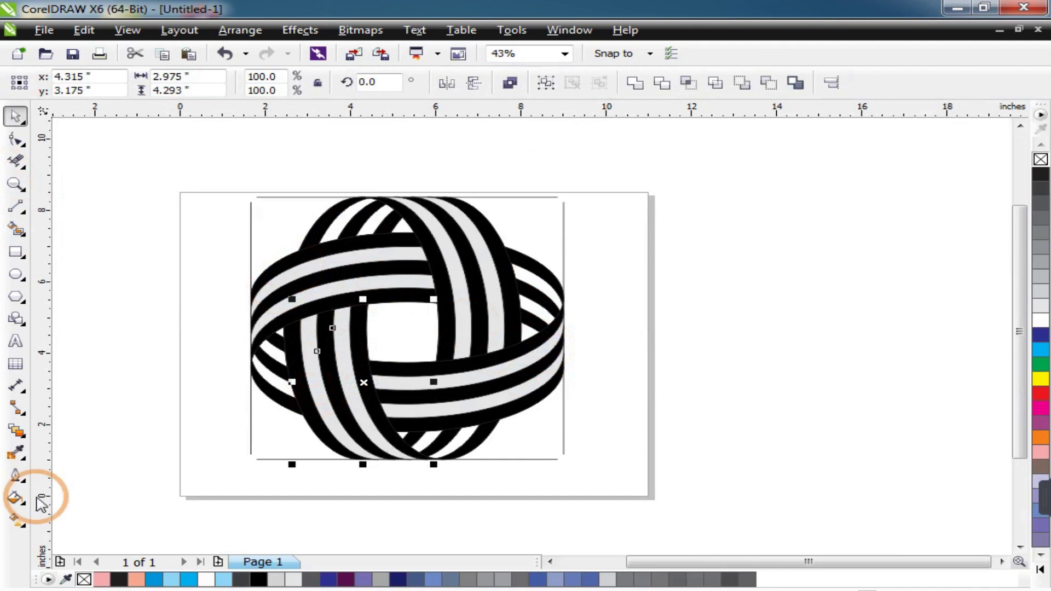
left_click(12, 501)
mouse_move(12, 492)
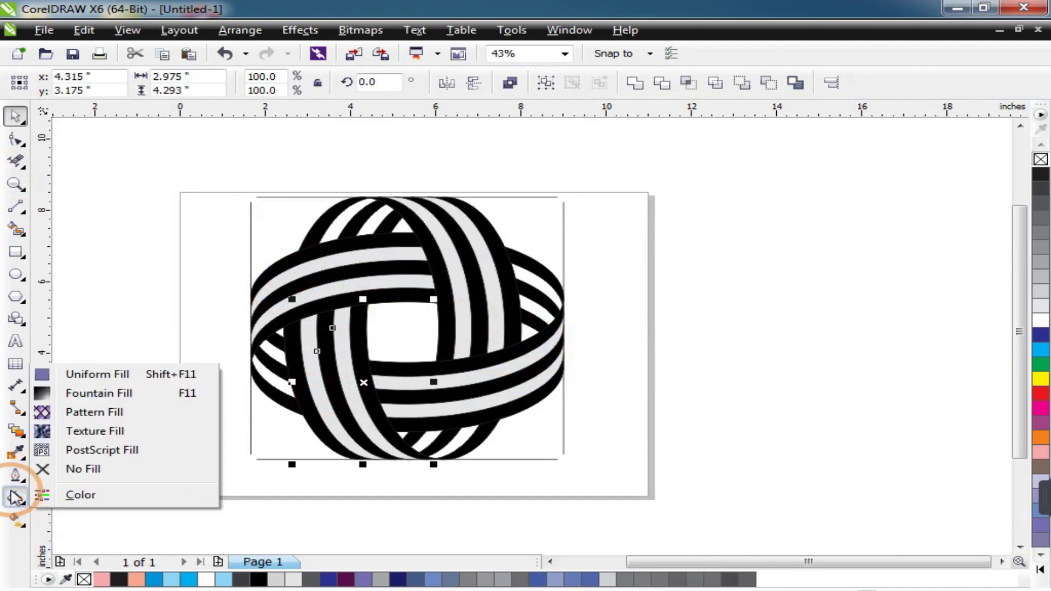
left_click(98, 393)
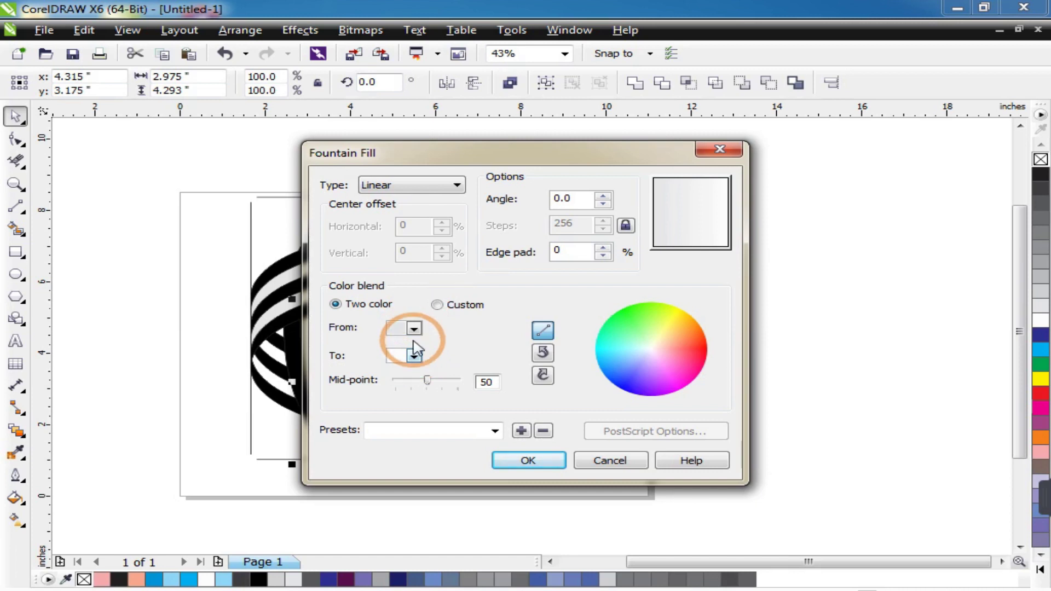
left_click(414, 357)
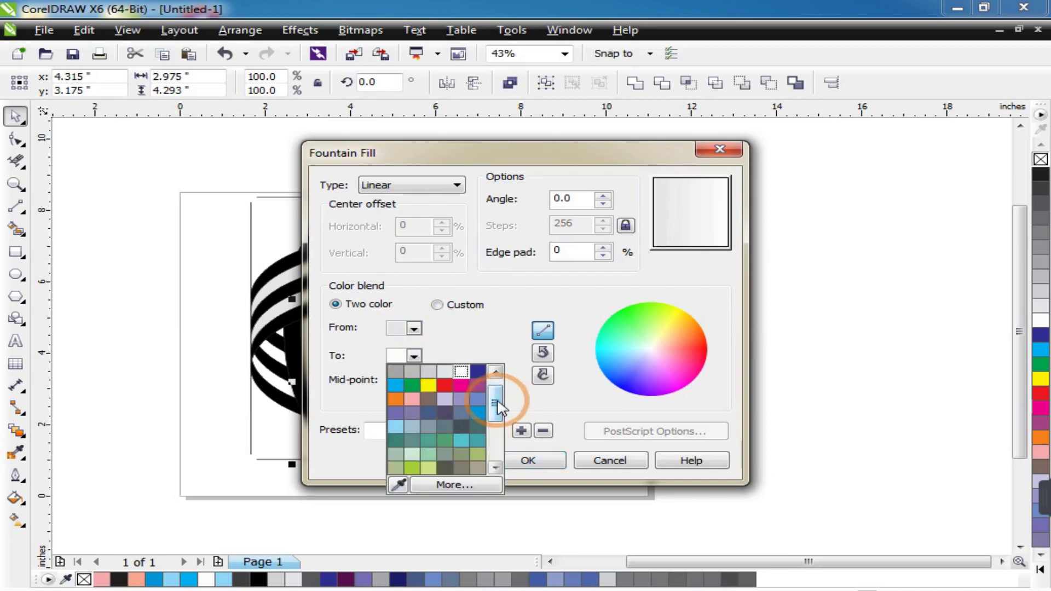
left_click_drag(497, 401, 494, 378)
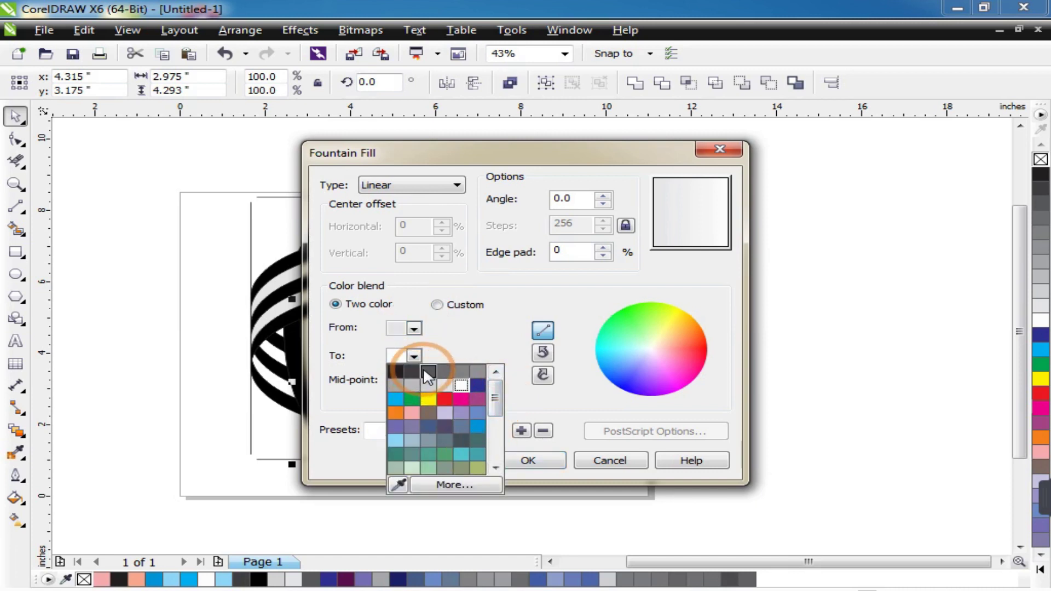
left_click(425, 372)
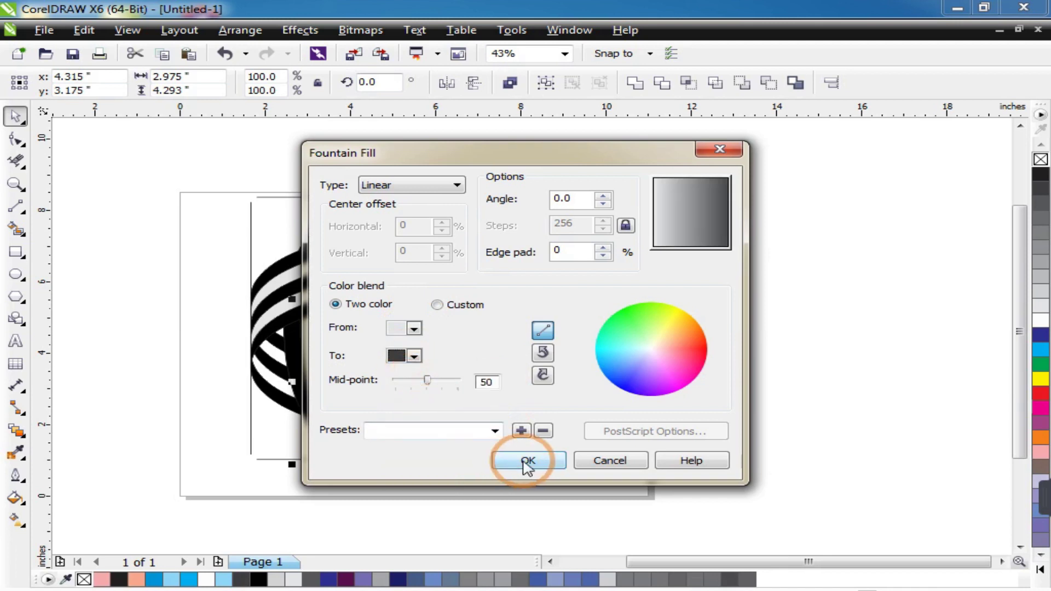
left_click(526, 462)
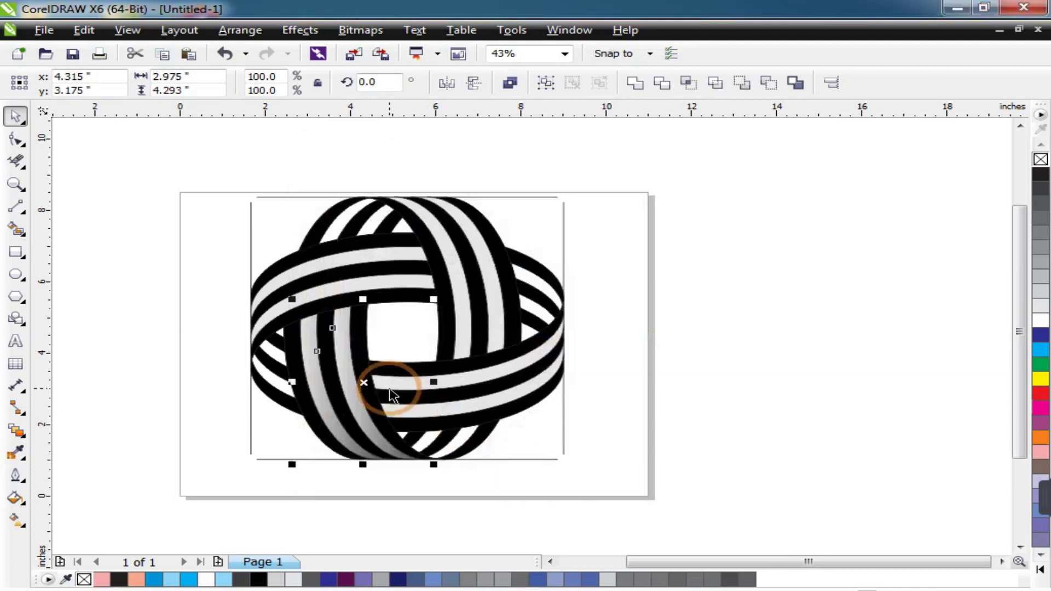
left_click(16, 518)
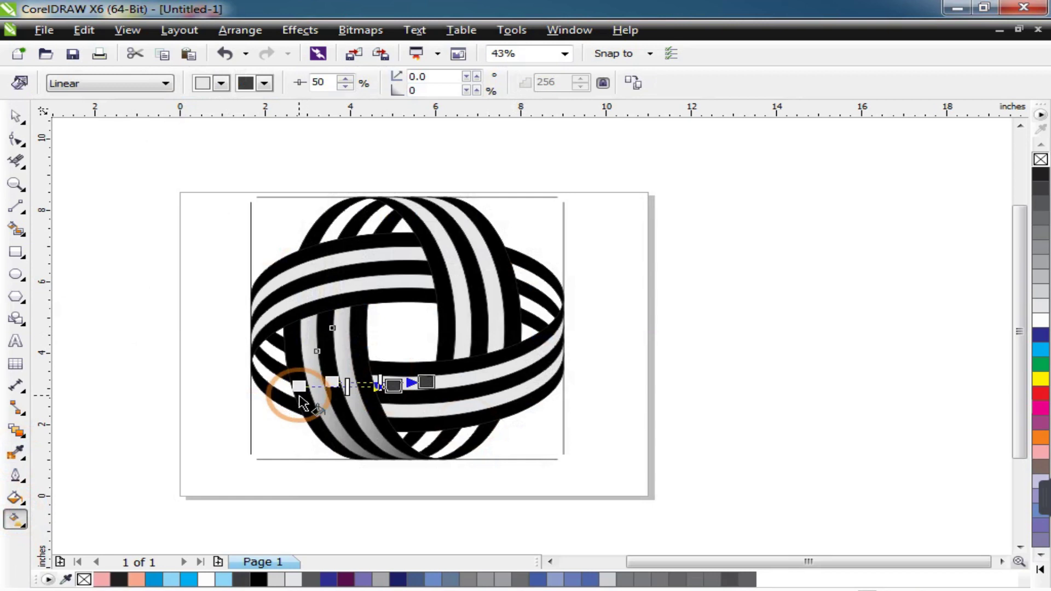
left_click(124, 86)
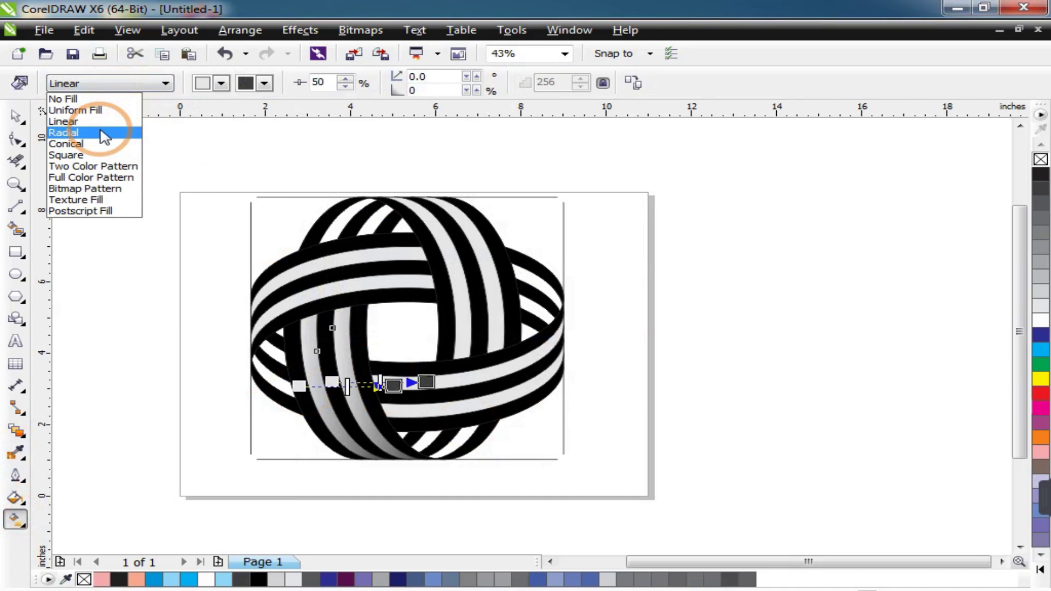
left_click(182, 386)
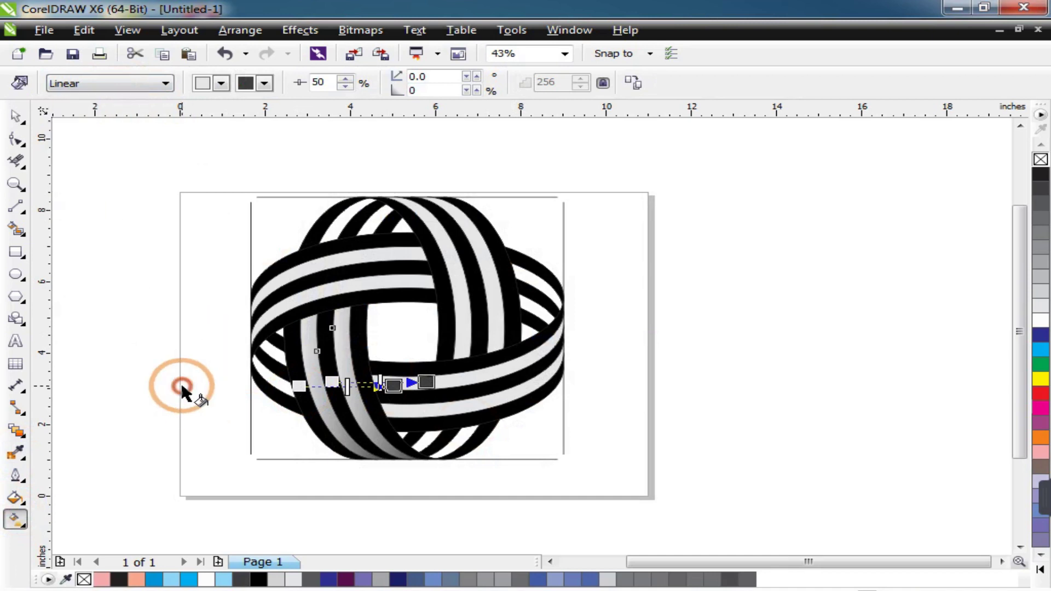
left_click(300, 388)
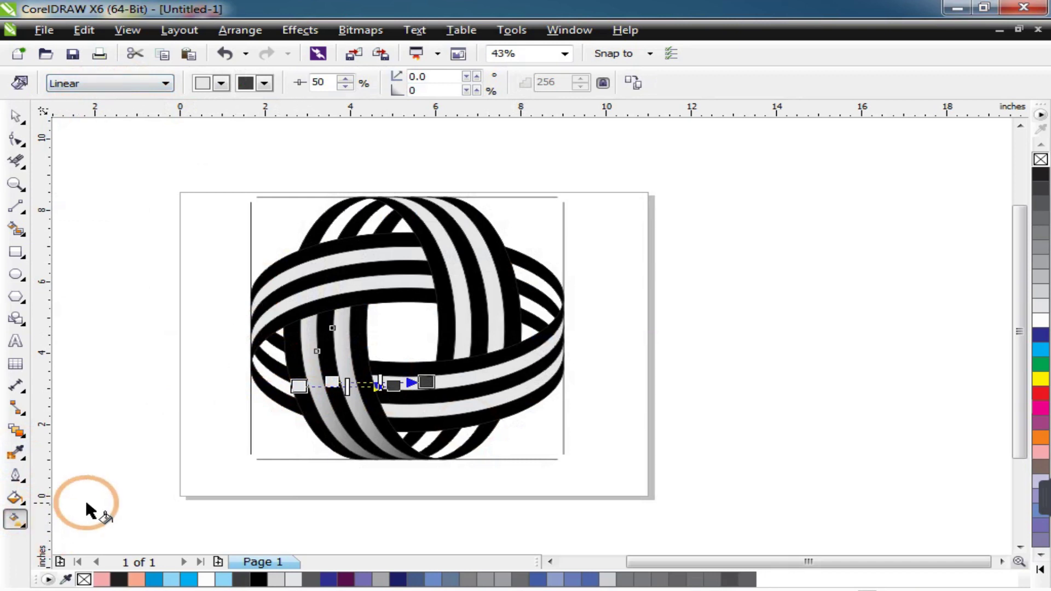
key("space")
Give both lower-left strips a custom linear fountain fill, dark grey at both ends with a white stop at 51%
left_click(13, 519)
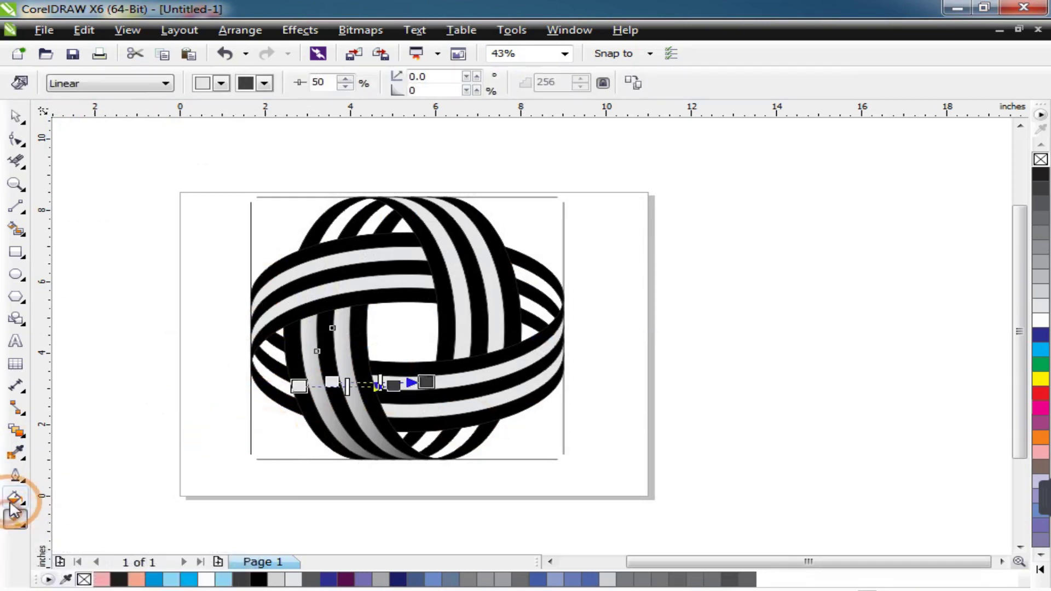
left_click(15, 499)
left_click(15, 499)
left_click(14, 498)
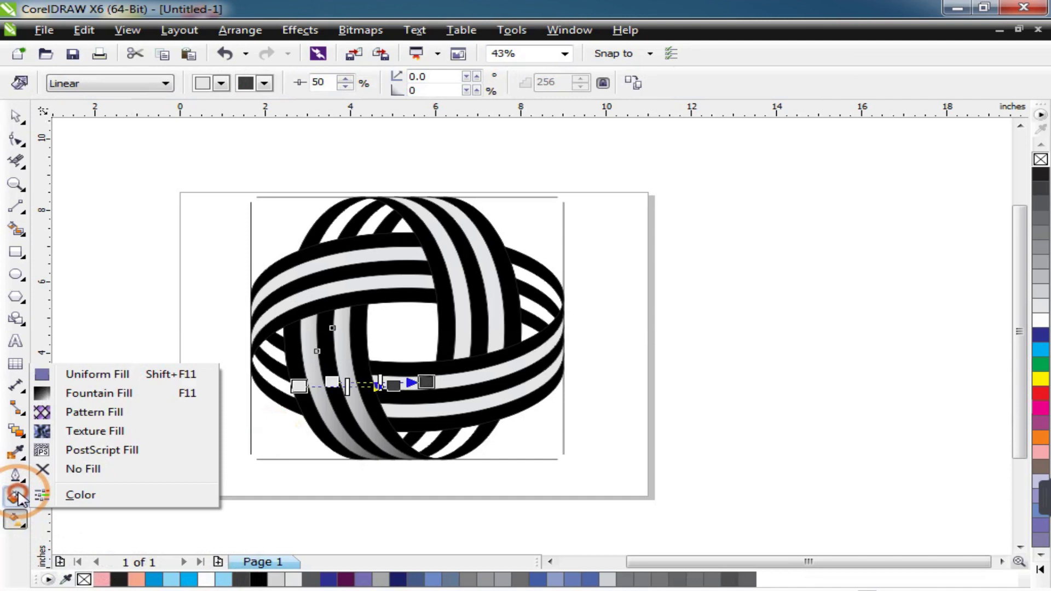
left_click(93, 393)
left_click(436, 305)
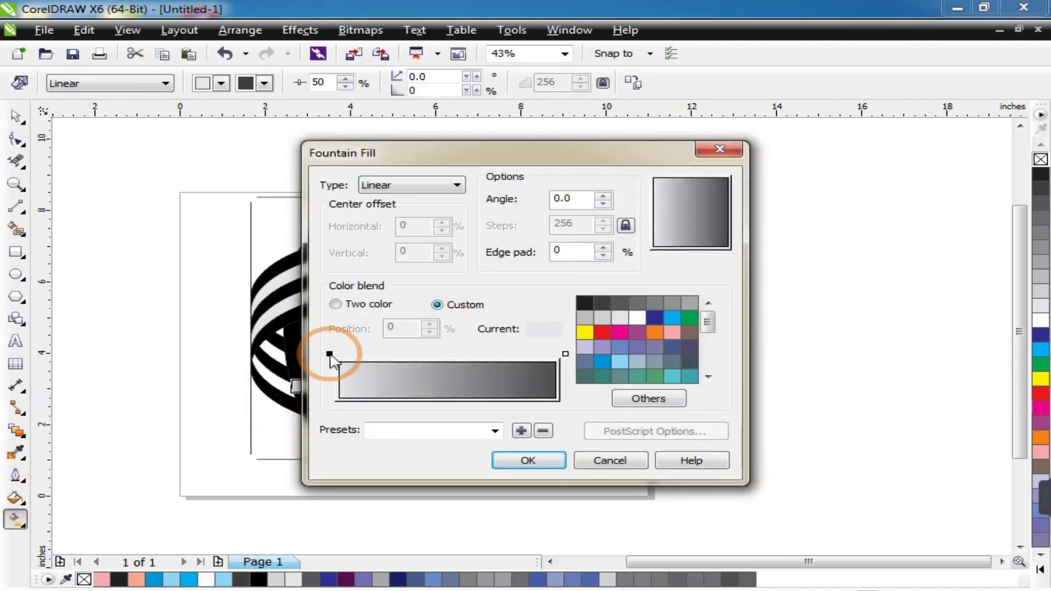
left_click(604, 304)
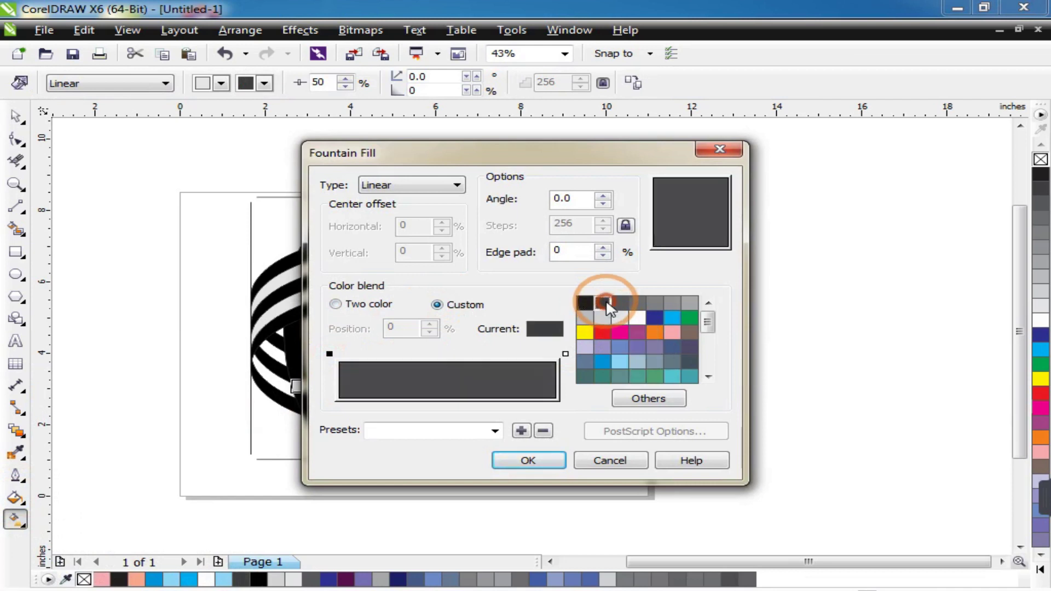
left_click(456, 362)
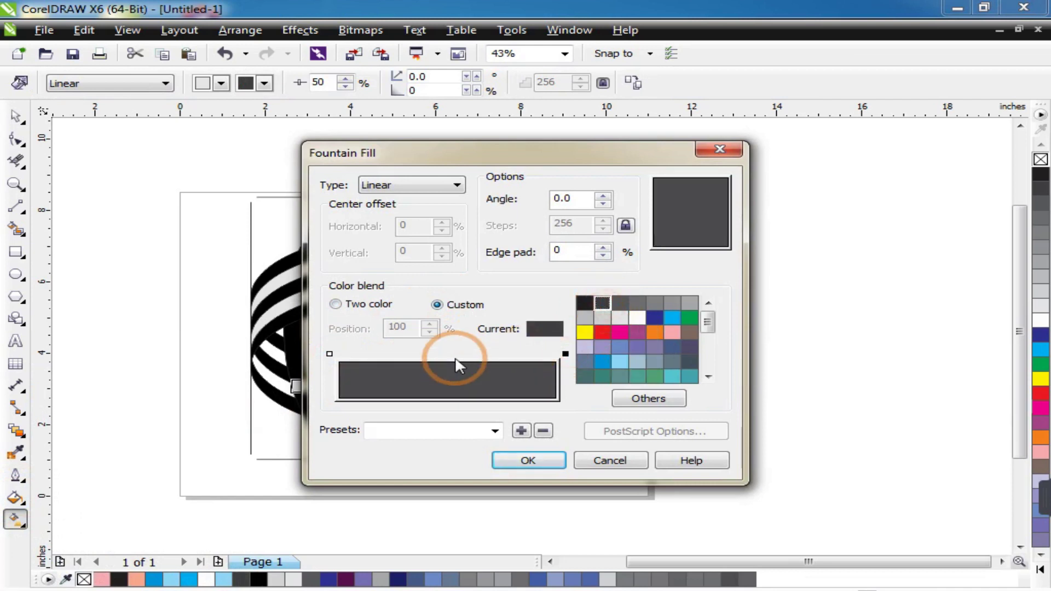
left_click(637, 319)
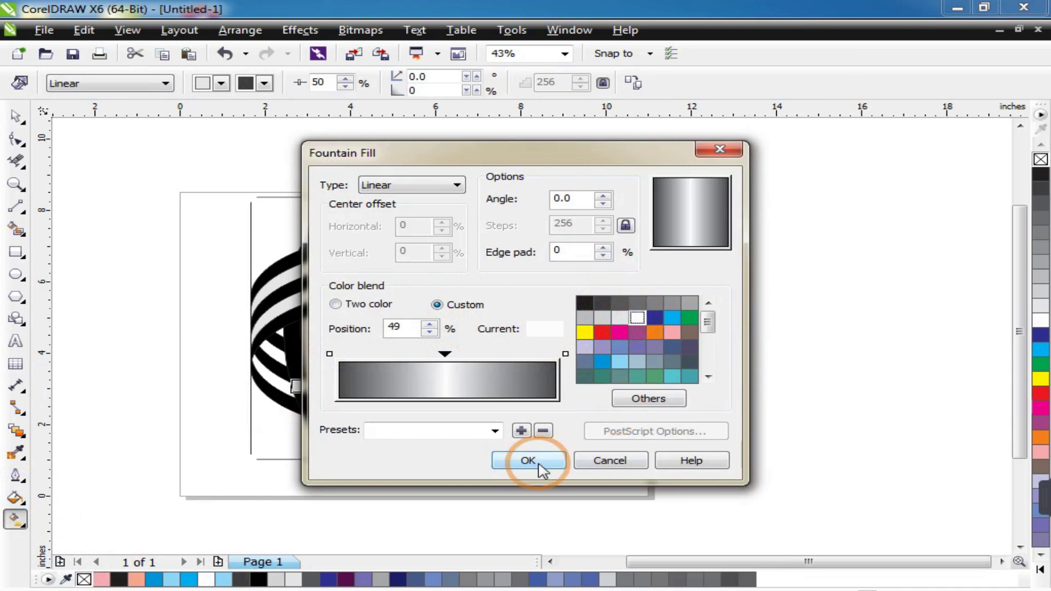
left_click_drag(450, 355, 454, 355)
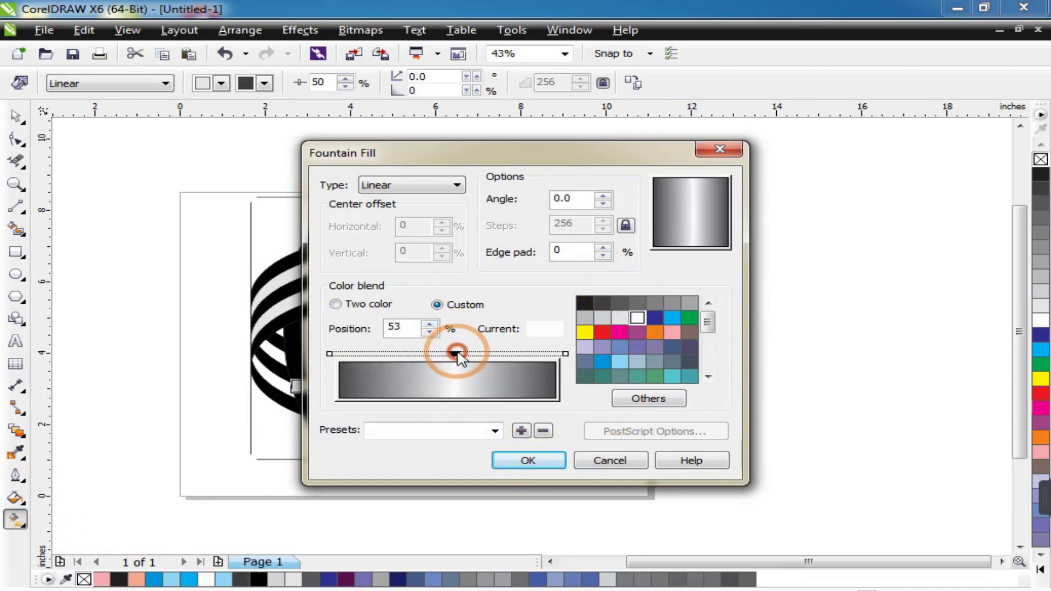
left_click(527, 462)
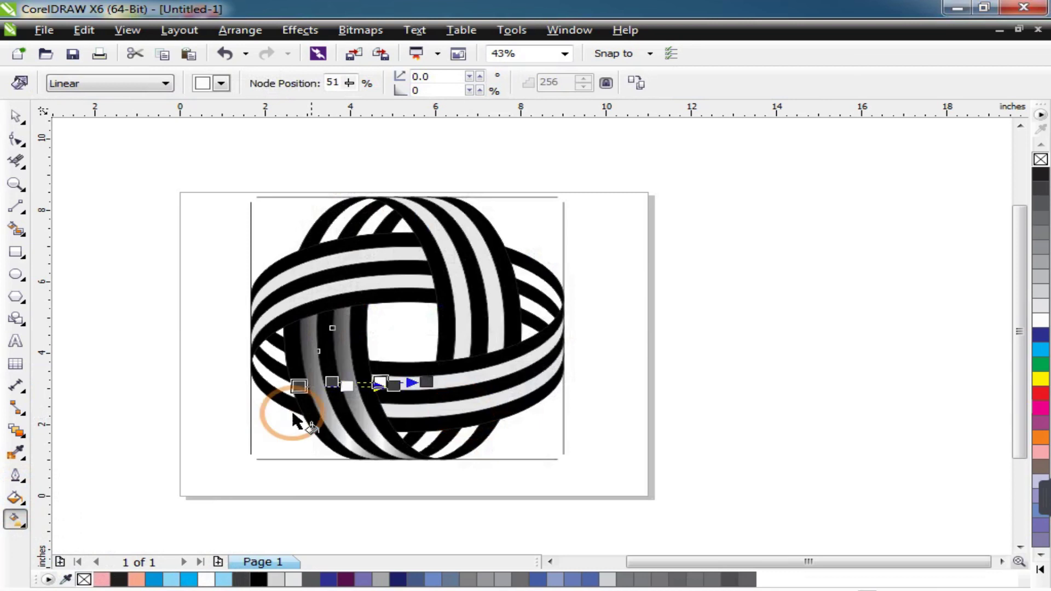
Reorient the outer lower-left strip's linear gradient to run along the strip, from its bottom end to its upper end
left_click(119, 85)
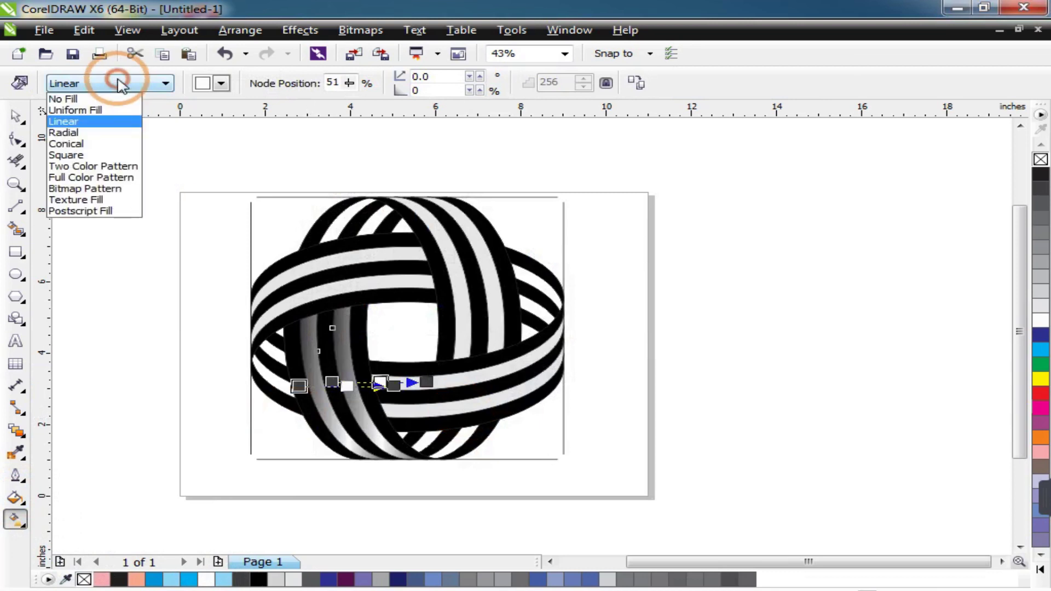
left_click(82, 121)
left_click_drag(299, 386, 369, 457)
left_click_drag(393, 386, 300, 304)
left_click_drag(369, 458, 346, 459)
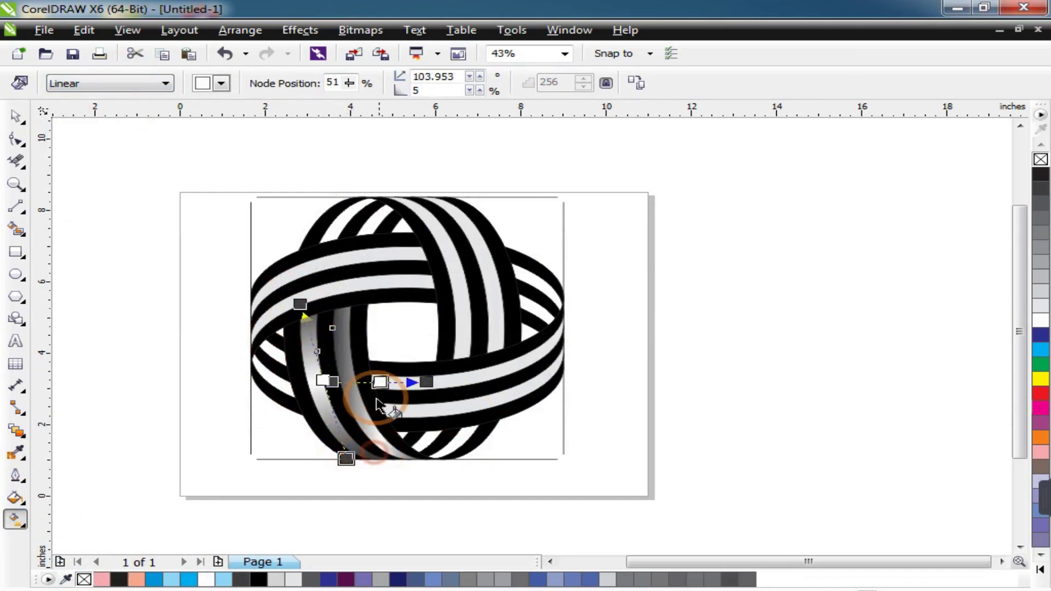
Align the inner lower-left strip's gradient lengthwise, from its bottom end up to where it meets the horizontal bands
left_click_drag(333, 382, 398, 456)
left_click_drag(430, 377, 341, 297)
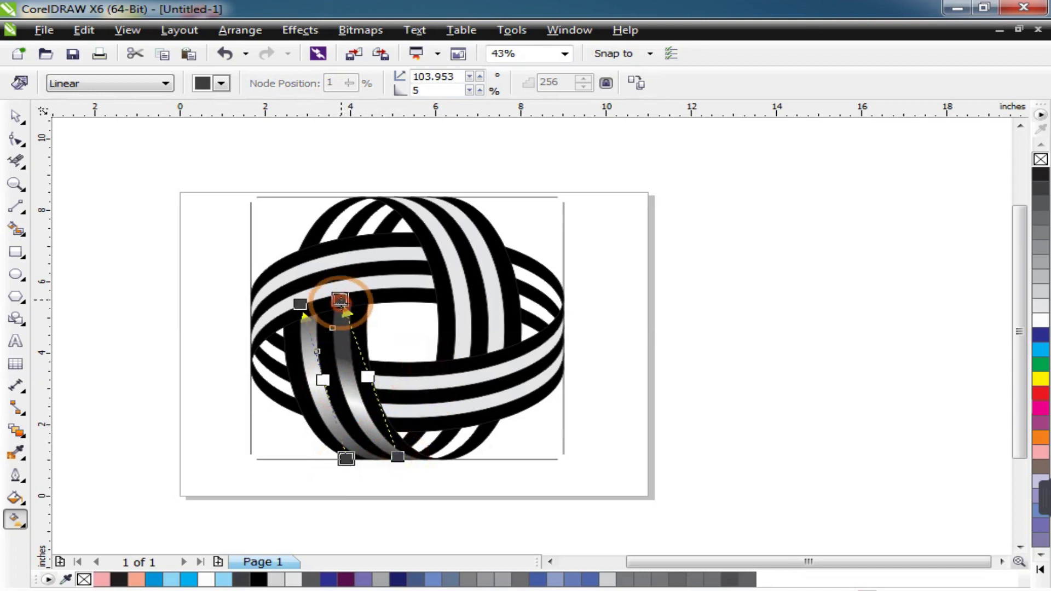
left_click(398, 455)
left_click_drag(399, 457, 387, 458)
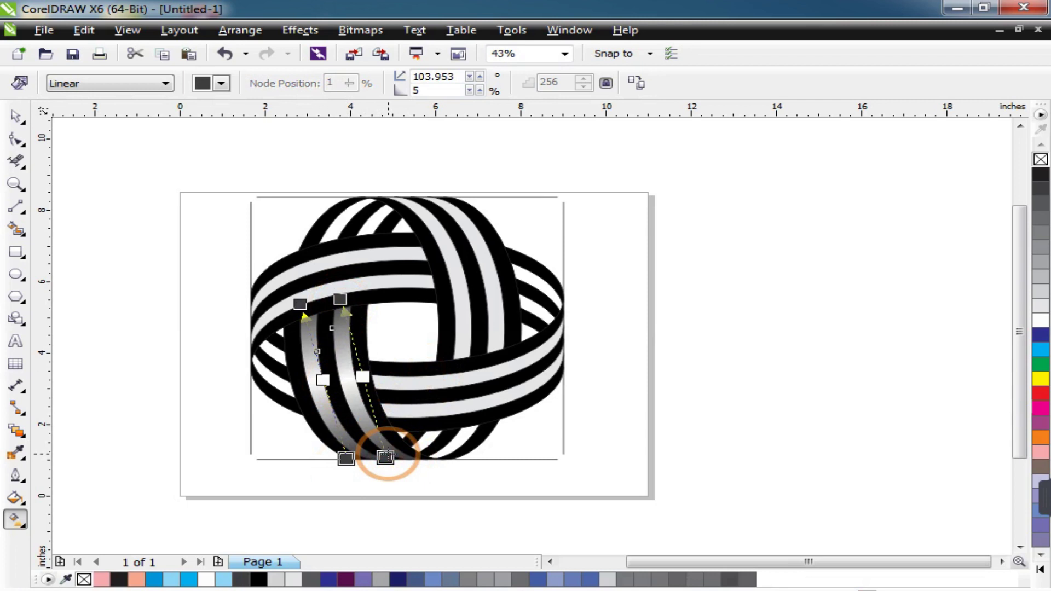
Group the two light grey strips at the globe's lower right, and separately group the two at its upper right
key("space")
left_click(485, 406)
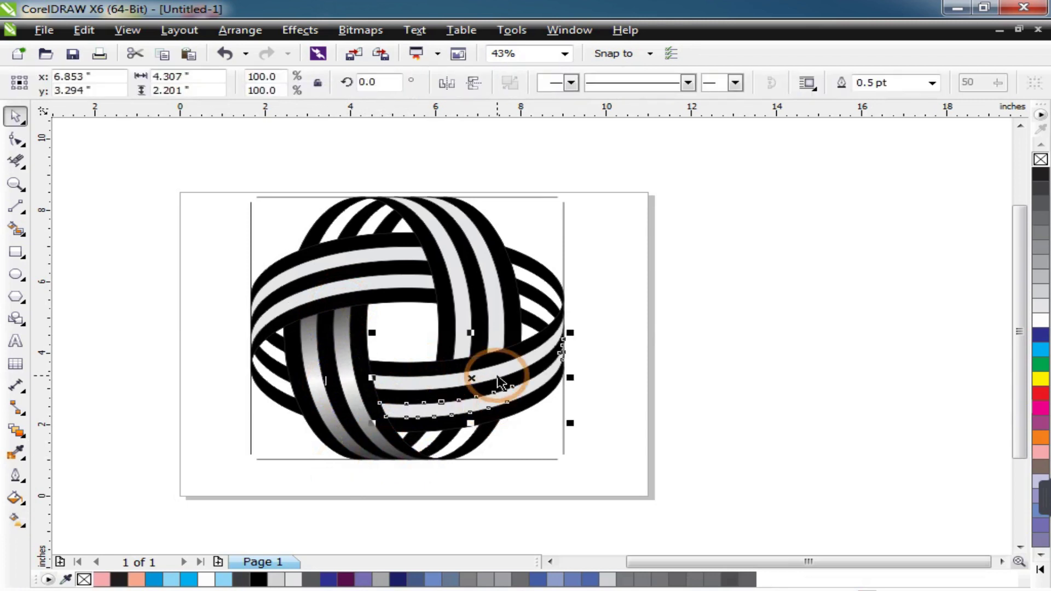
left_click(500, 374, "shift")
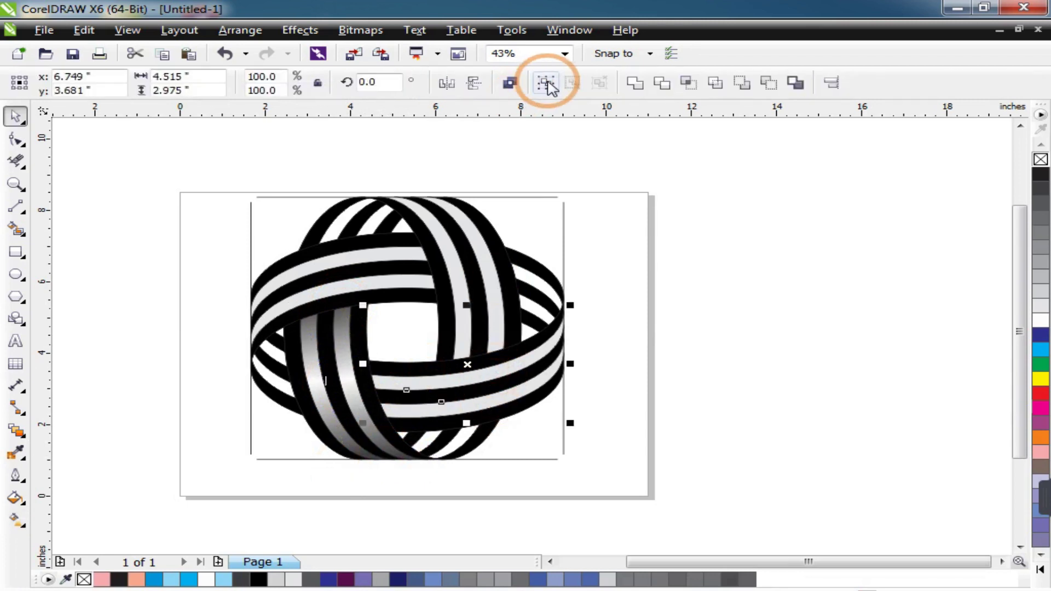
left_click(495, 290)
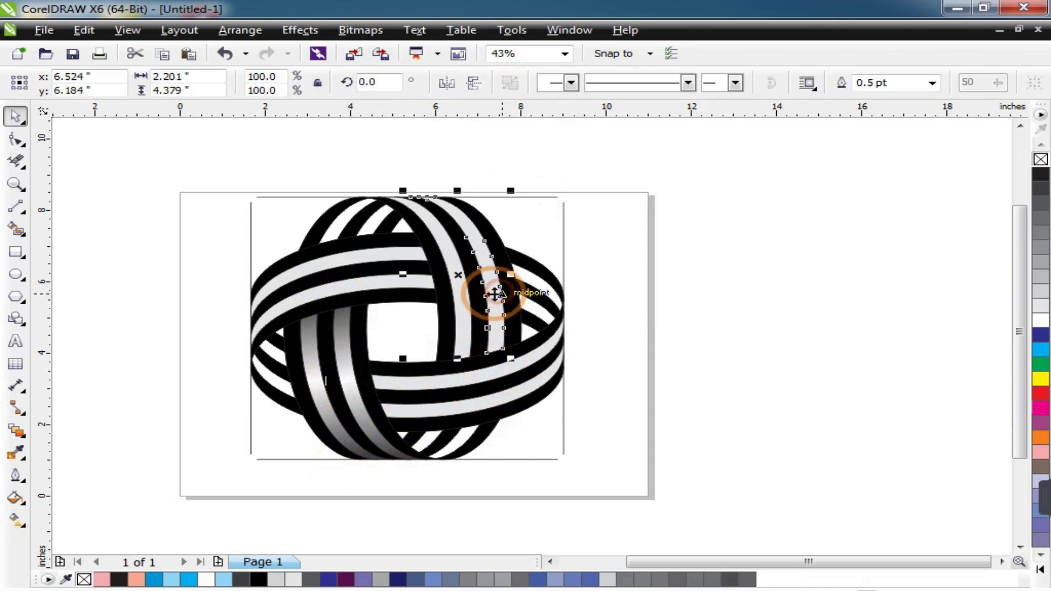
left_click(462, 305, "shift")
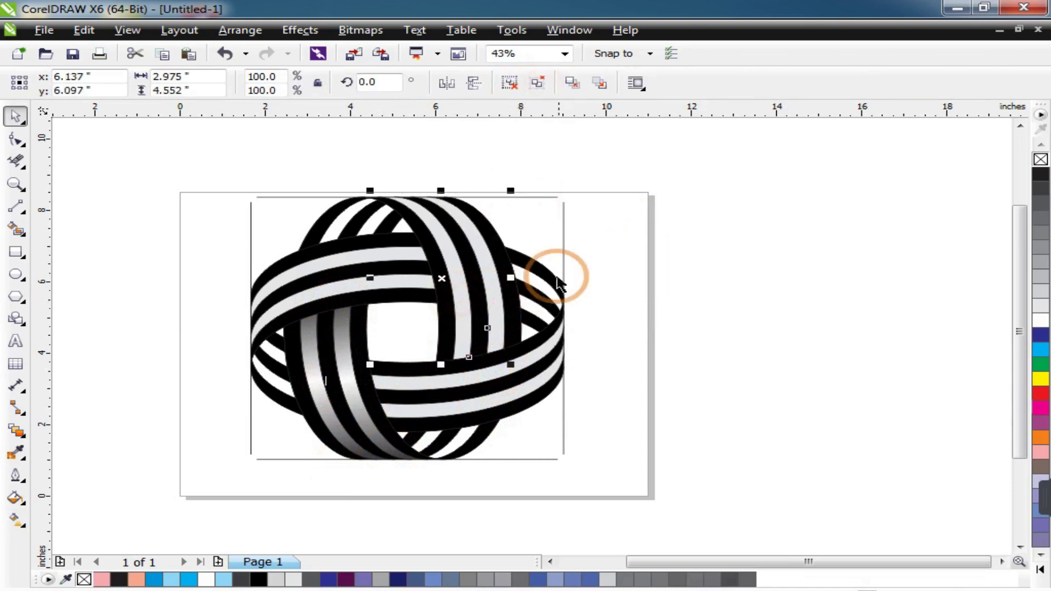
left_click(633, 262)
Group the two light grey strips at the globe's upper left, and separately group the two gradient strips at its lower left
left_click(418, 270)
left_click(410, 247, "shift")
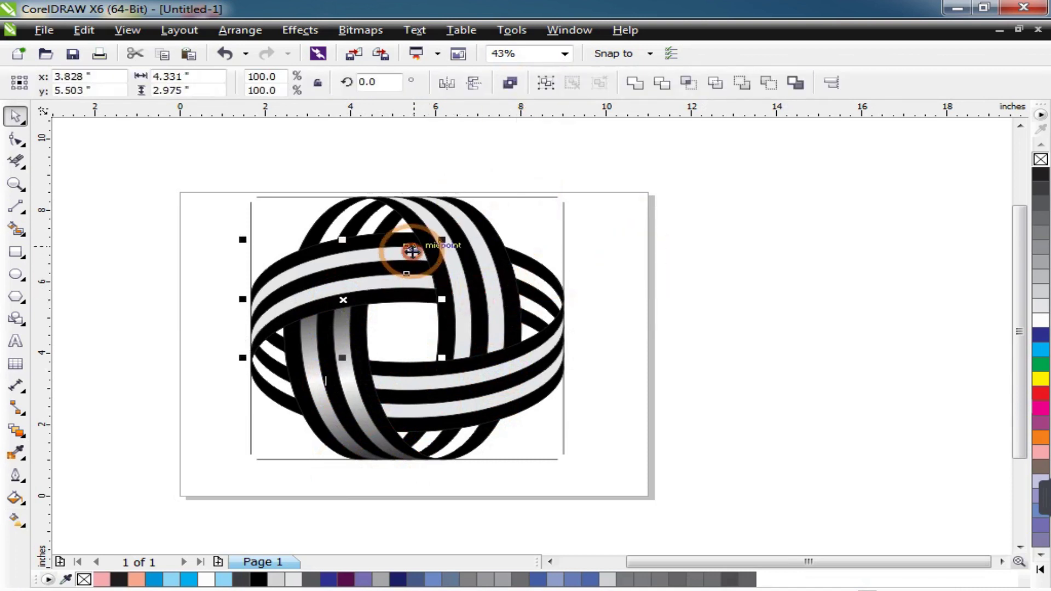
left_click(546, 85)
left_click(466, 378)
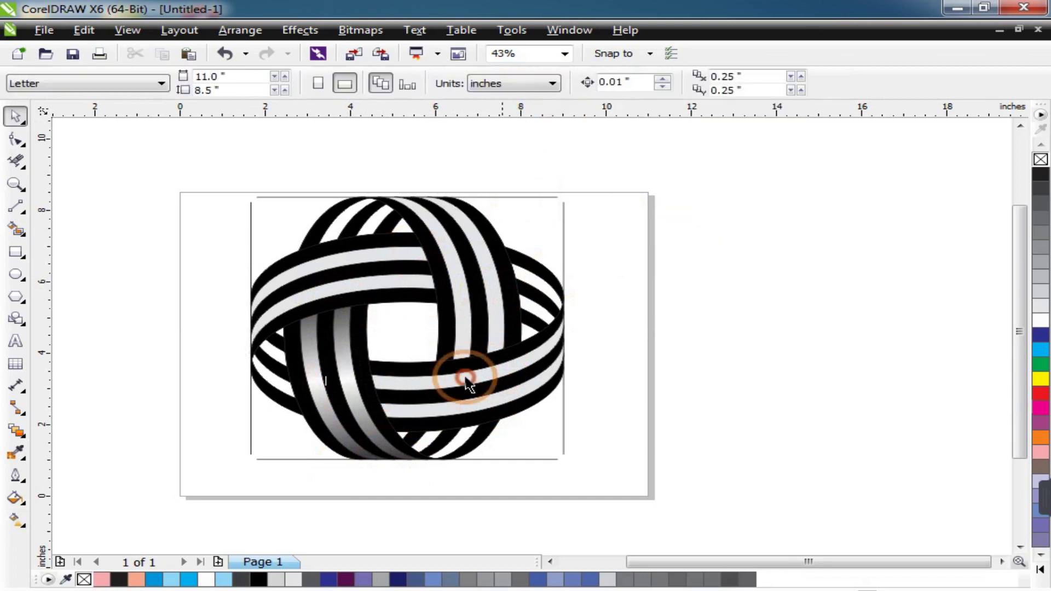
left_click(366, 424)
left_click(331, 435, "shift")
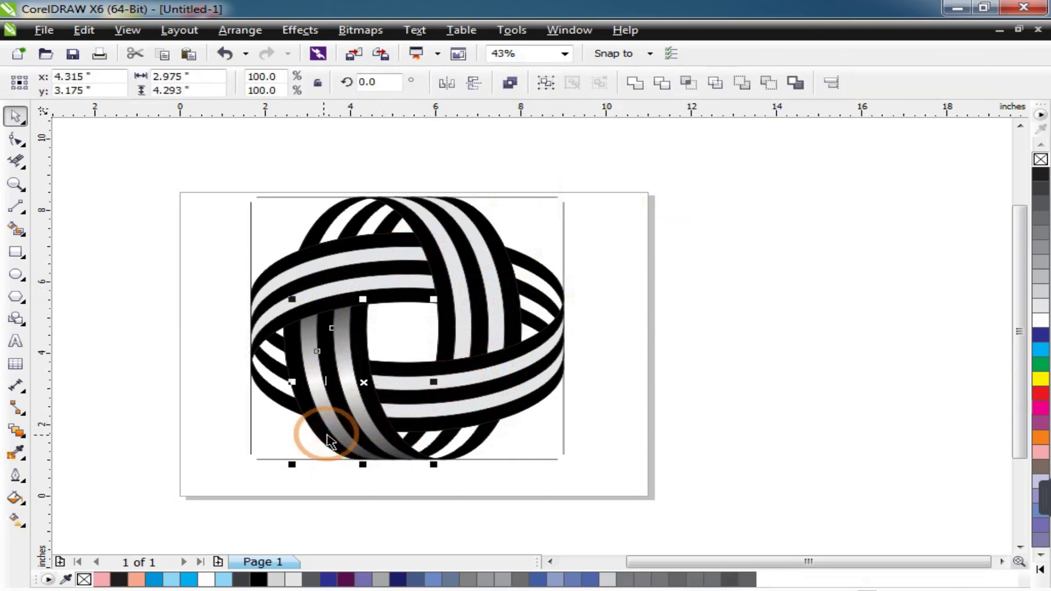
left_click(545, 83)
left_click(659, 210)
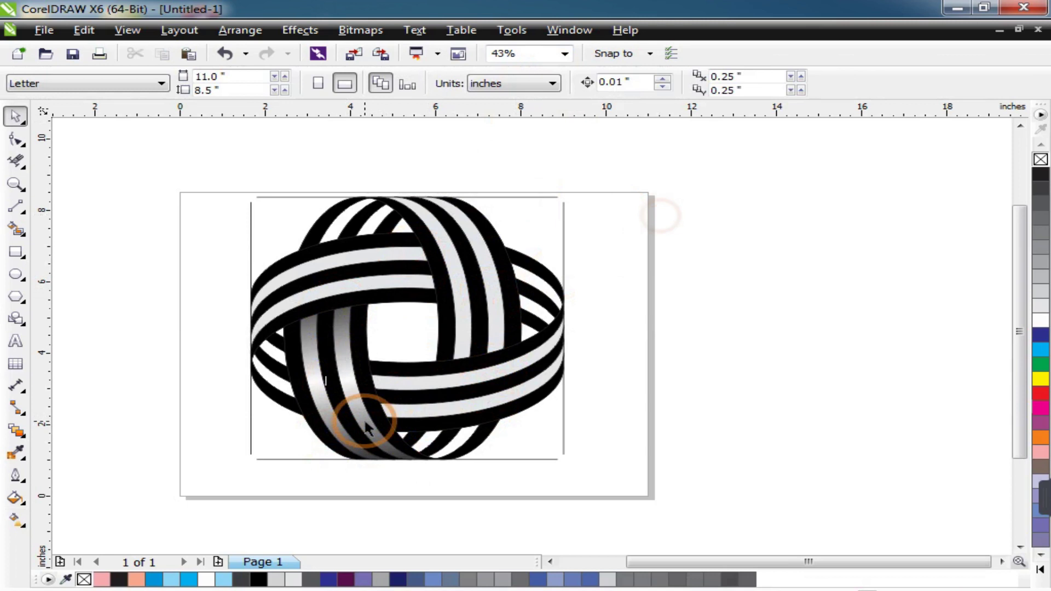
Try to copy fill properties from the grouped lower-left gradient strips with the Interactive Fill tool
left_click(363, 422)
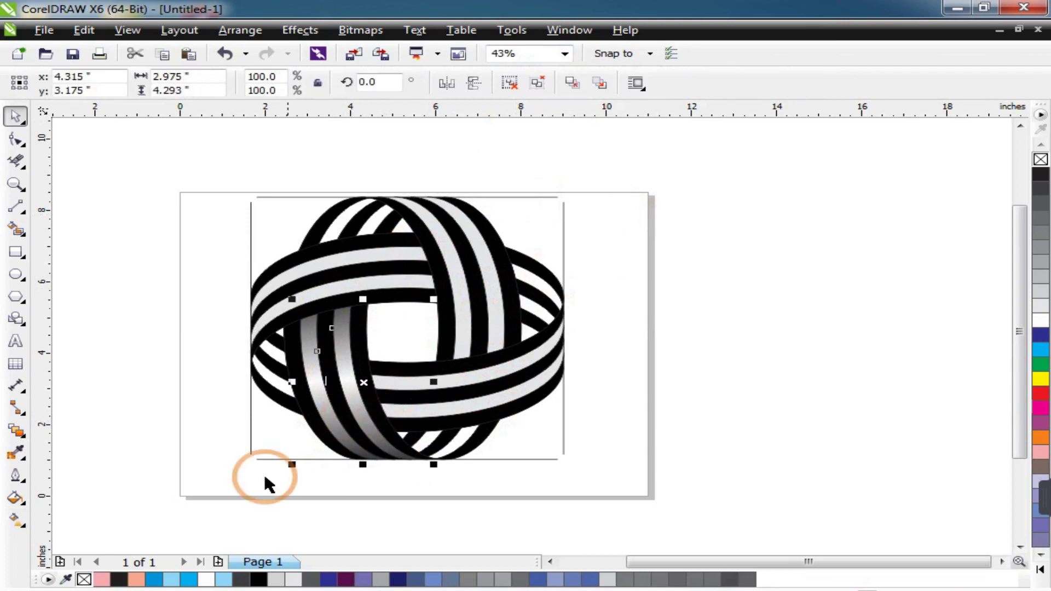
left_click(178, 496)
left_click(16, 519)
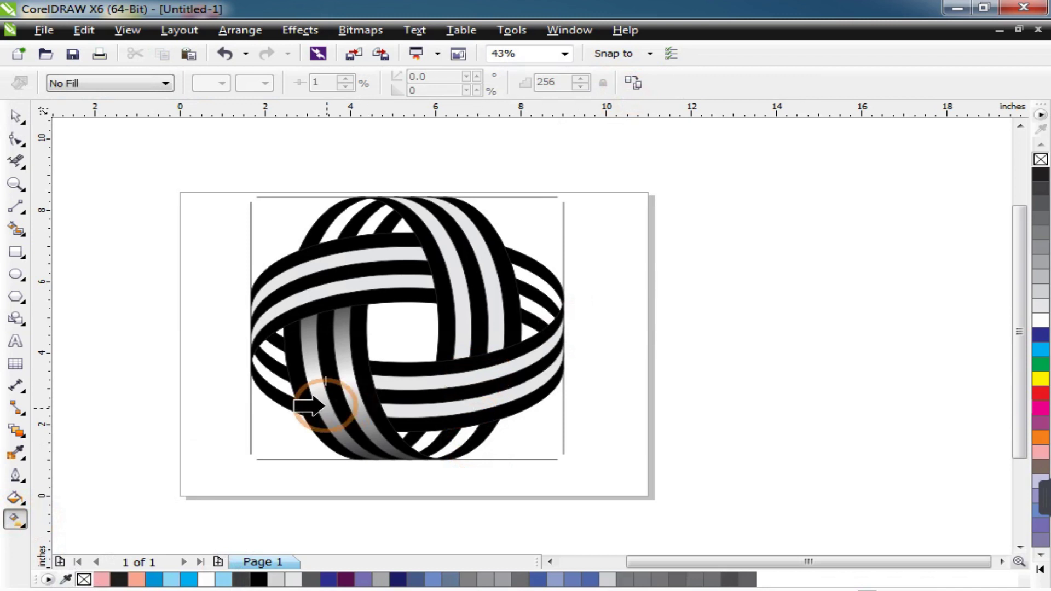
left_click(357, 407)
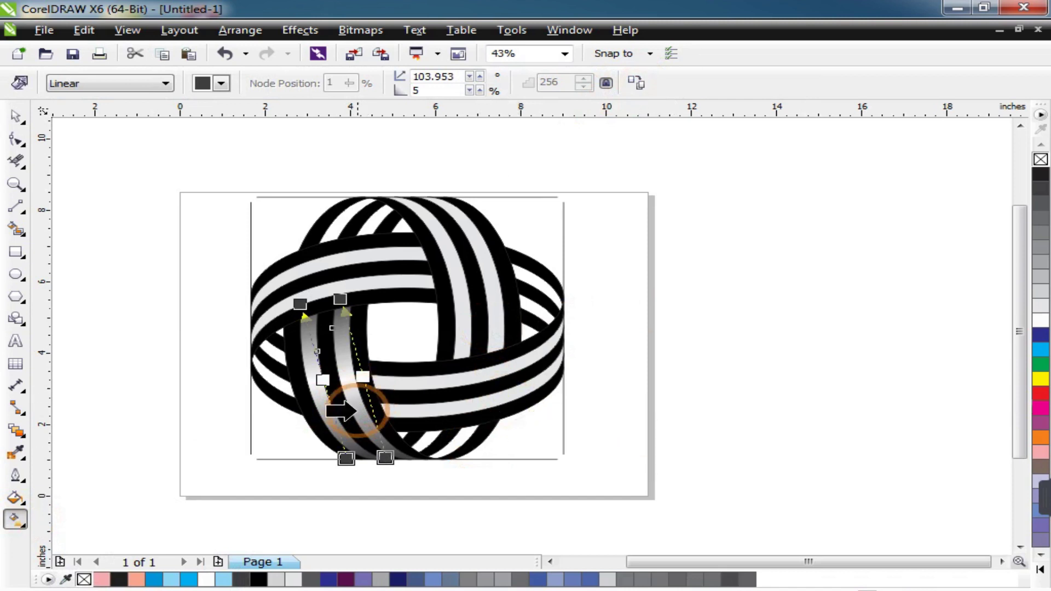
left_click(356, 411)
left_click(660, 362)
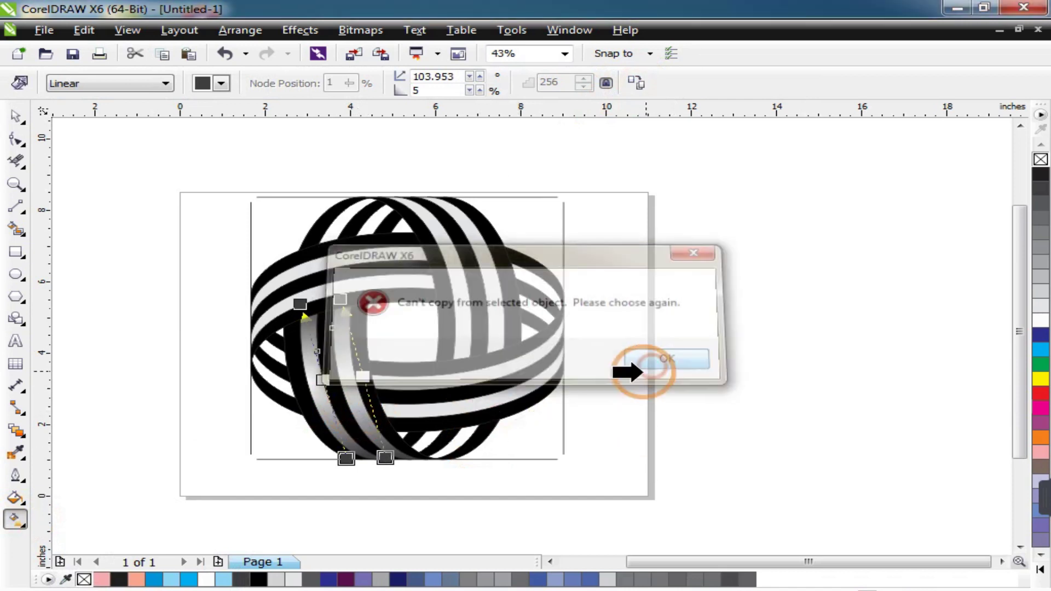
Copy the gradient fill from the lower-left strips onto the grouped light grey strips at the globe's lower right
left_click(545, 445)
left_click(603, 364)
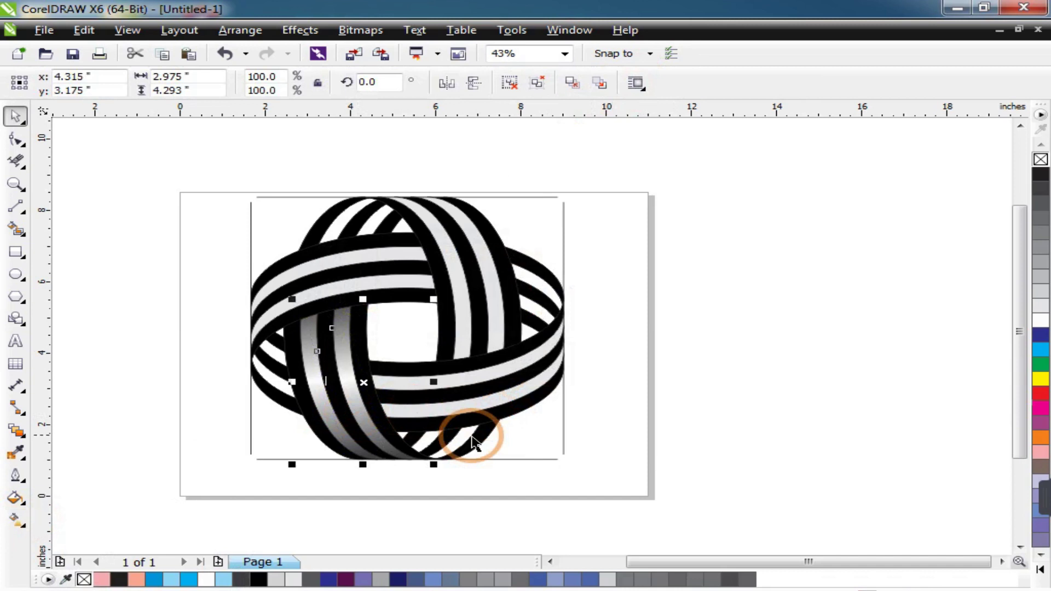
left_click(519, 420)
left_click(508, 402)
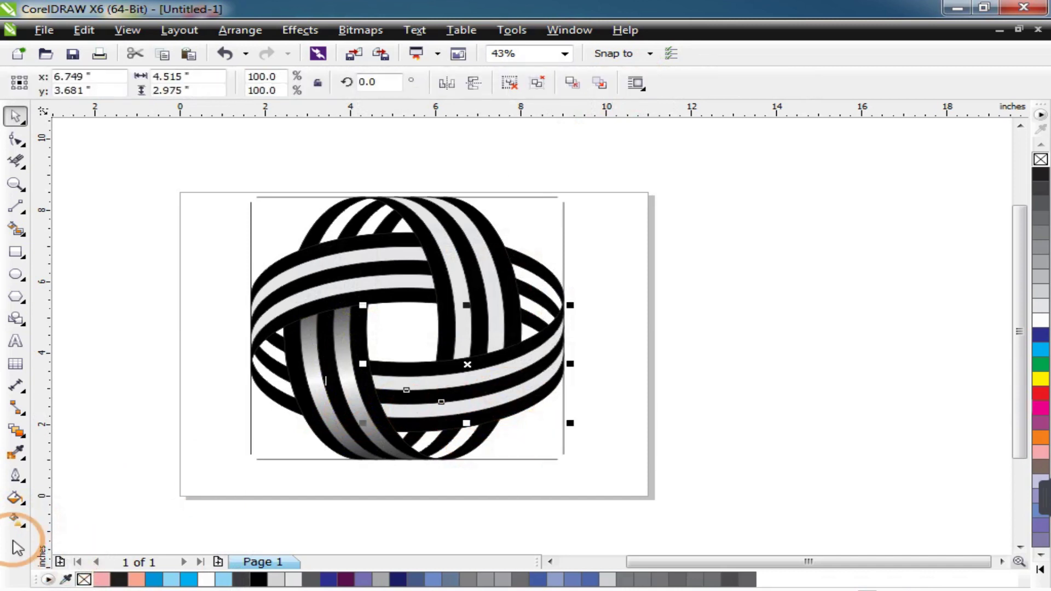
left_click(17, 520)
left_click(871, 82)
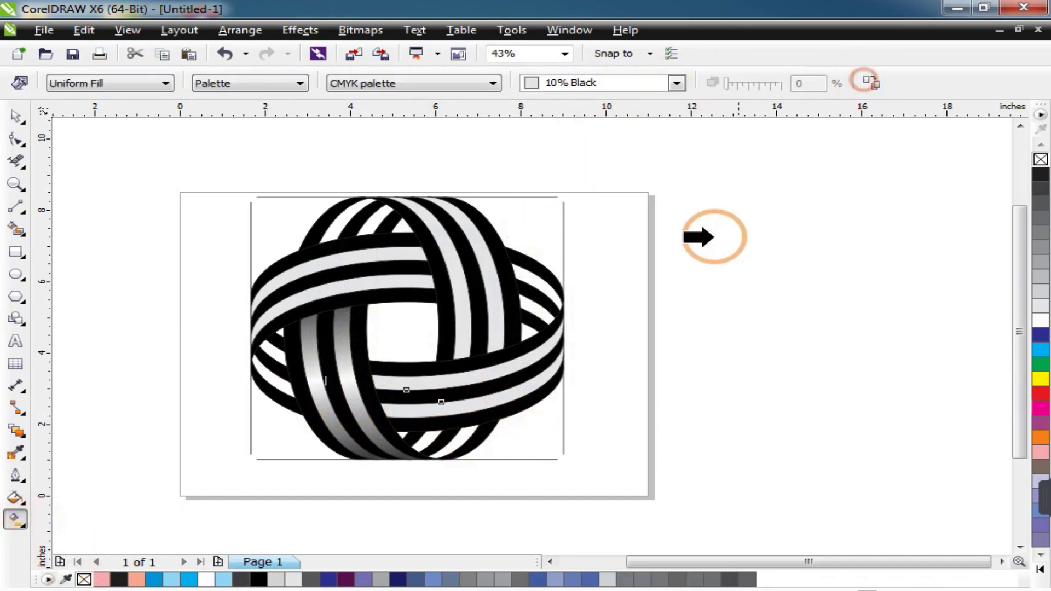
left_click(356, 375)
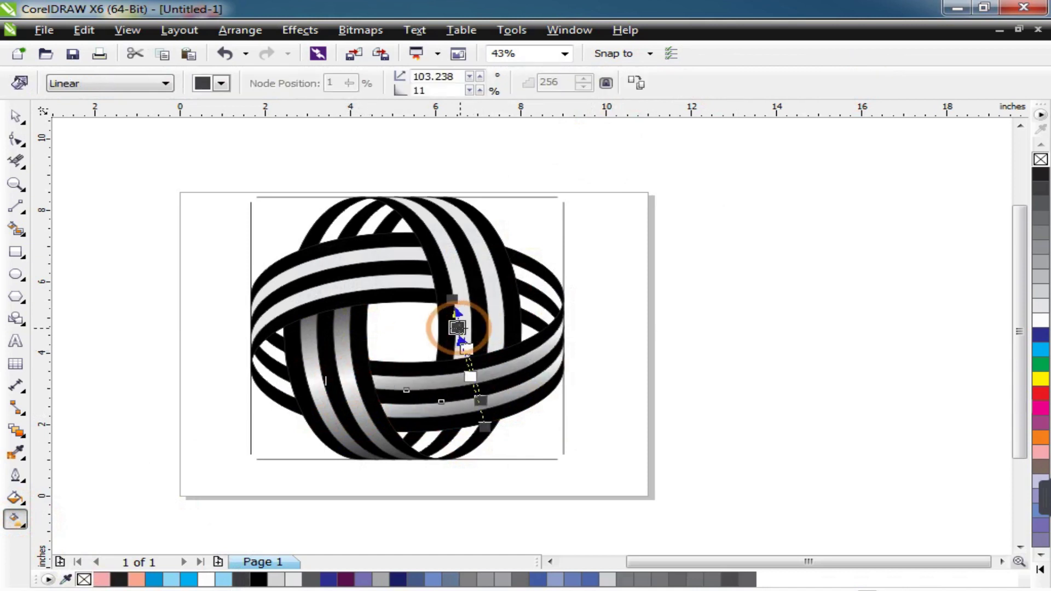
Align both lower-right strips' gradients lengthwise, from the inner end beside the lower-left bands to the globe's right edge
left_click_drag(489, 427, 385, 417)
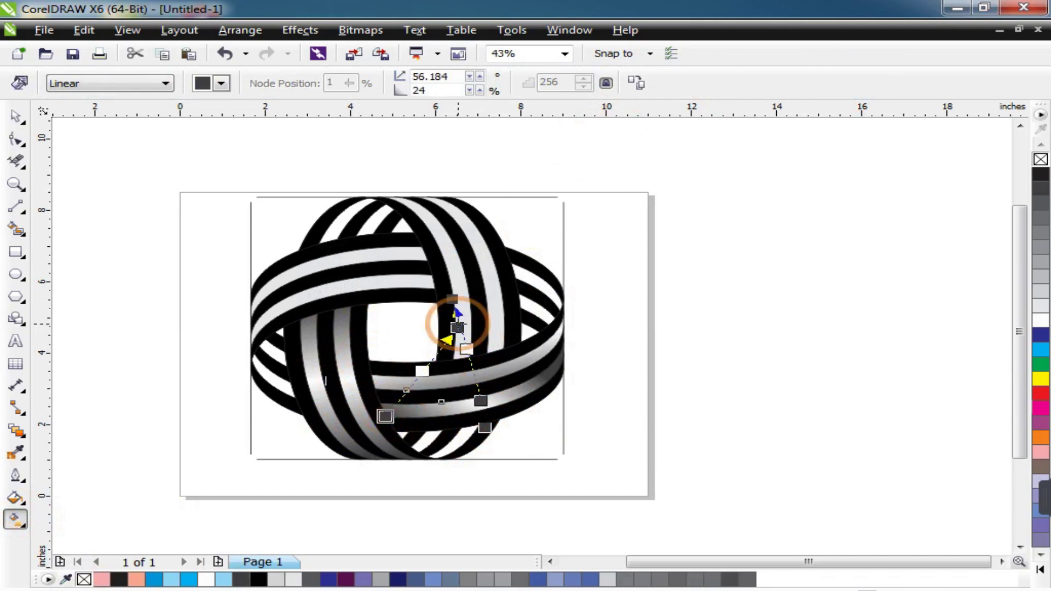
left_click_drag(457, 327, 571, 380)
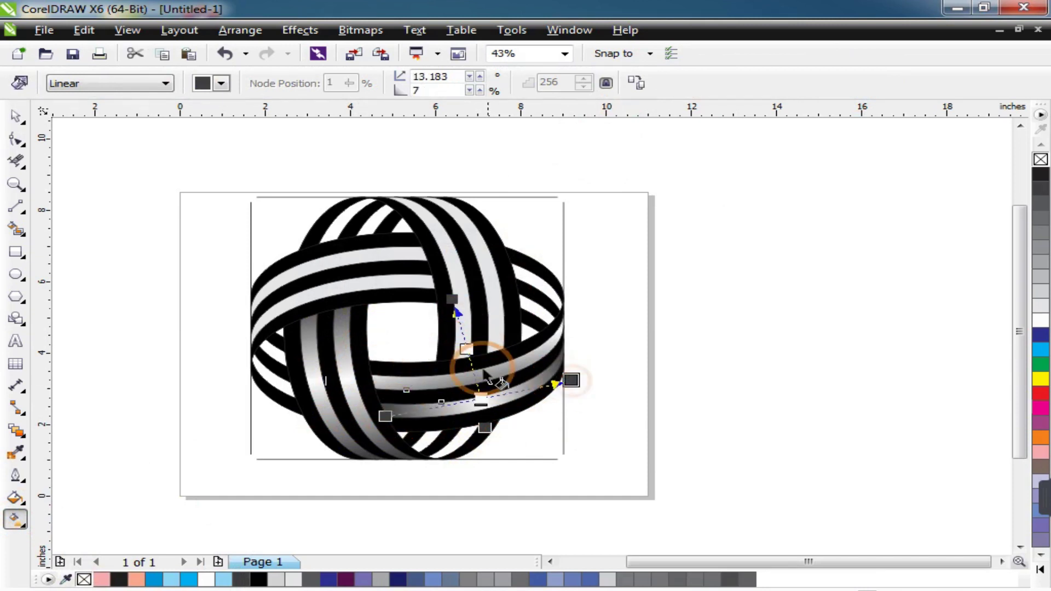
left_click_drag(487, 430, 571, 359)
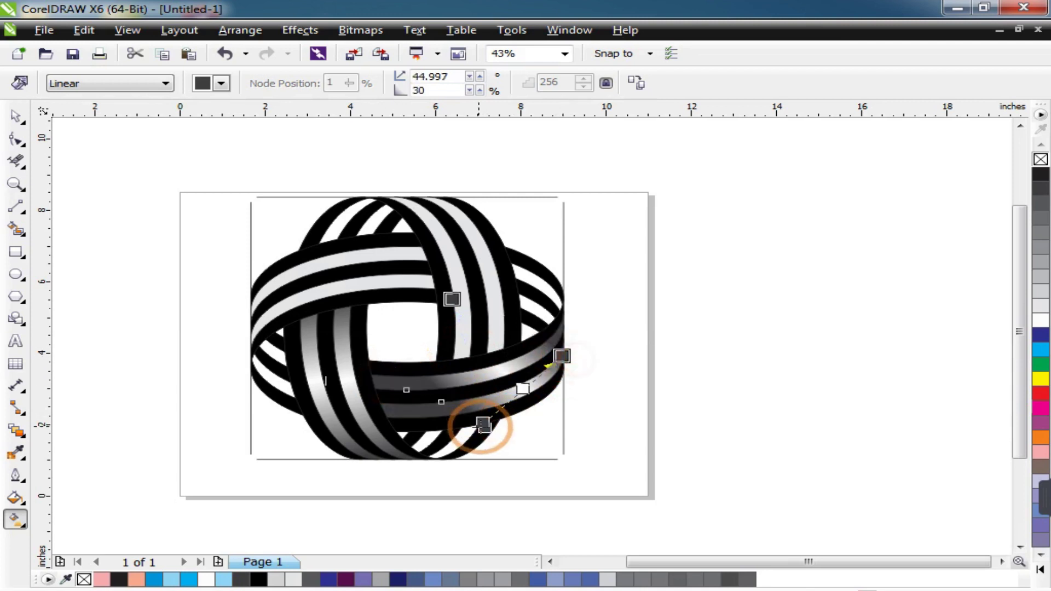
left_click_drag(482, 425, 385, 416)
left_click_drag(485, 430, 376, 395)
mouse_move(564, 382)
left_mouse_down()
mouse_move(565, 346)
mouse_move(569, 364)
left_mouse_up()
left_click(619, 370)
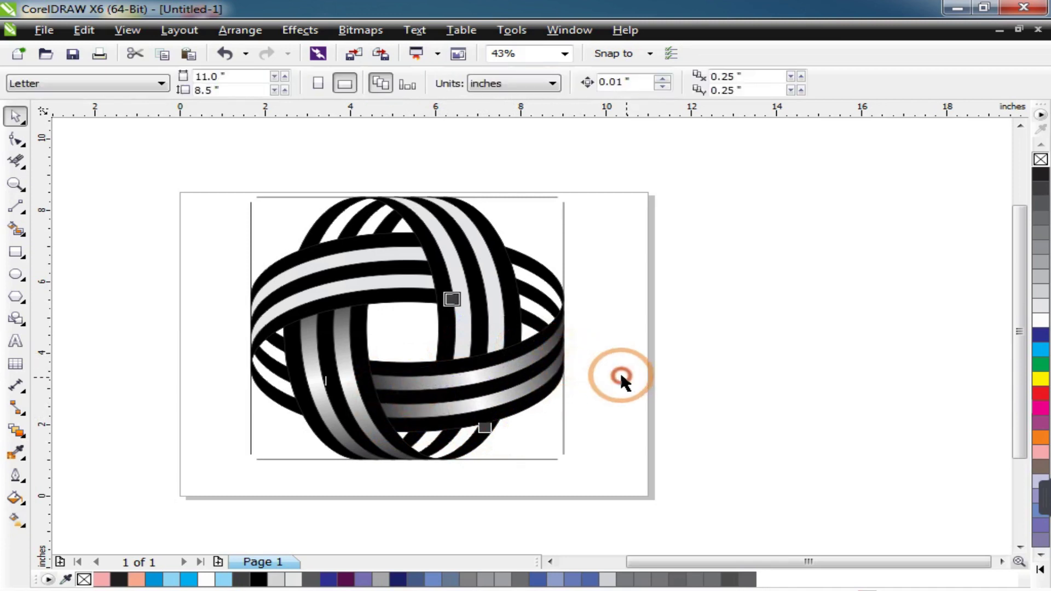
left_click(500, 273)
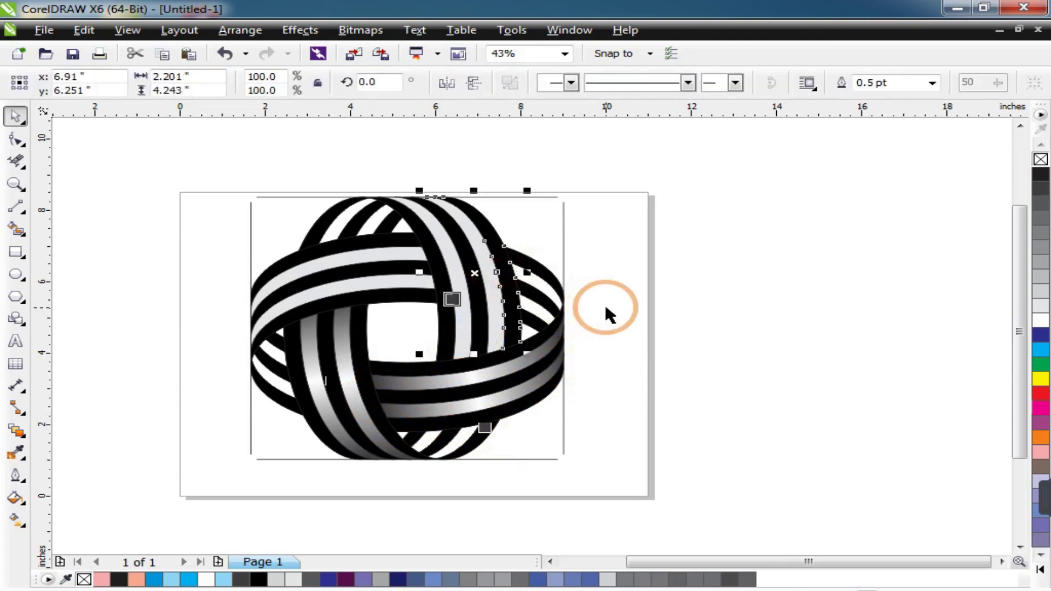
left_click(98, 518)
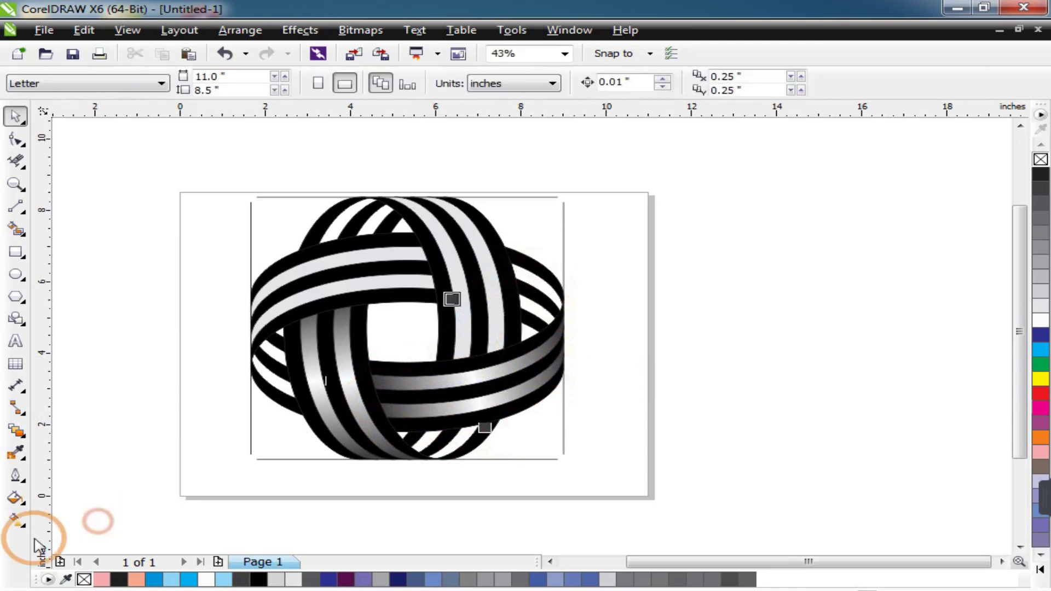
left_click(15, 519)
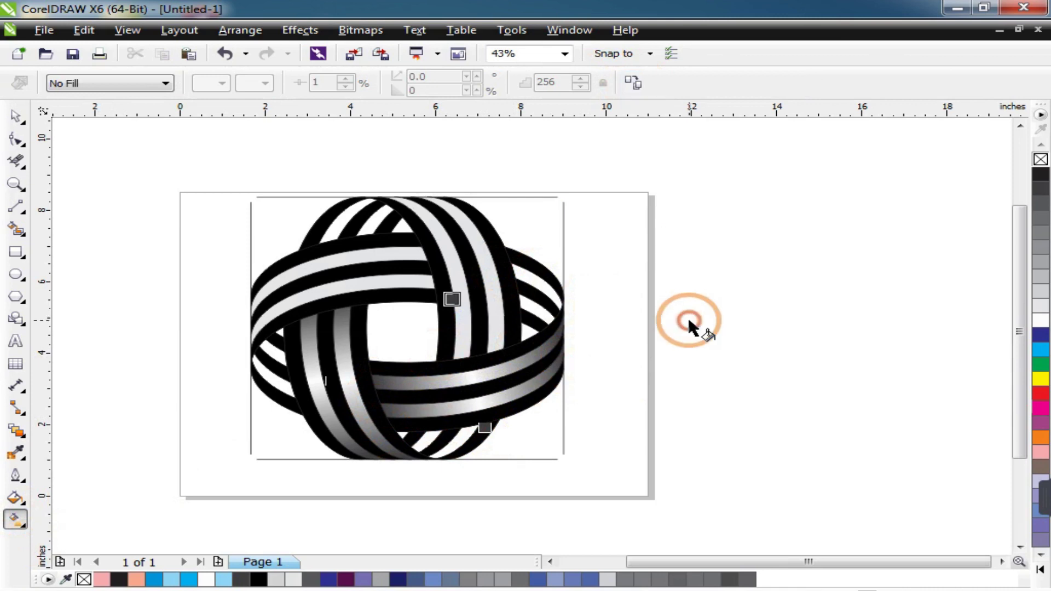
key("space")
left_click(520, 364)
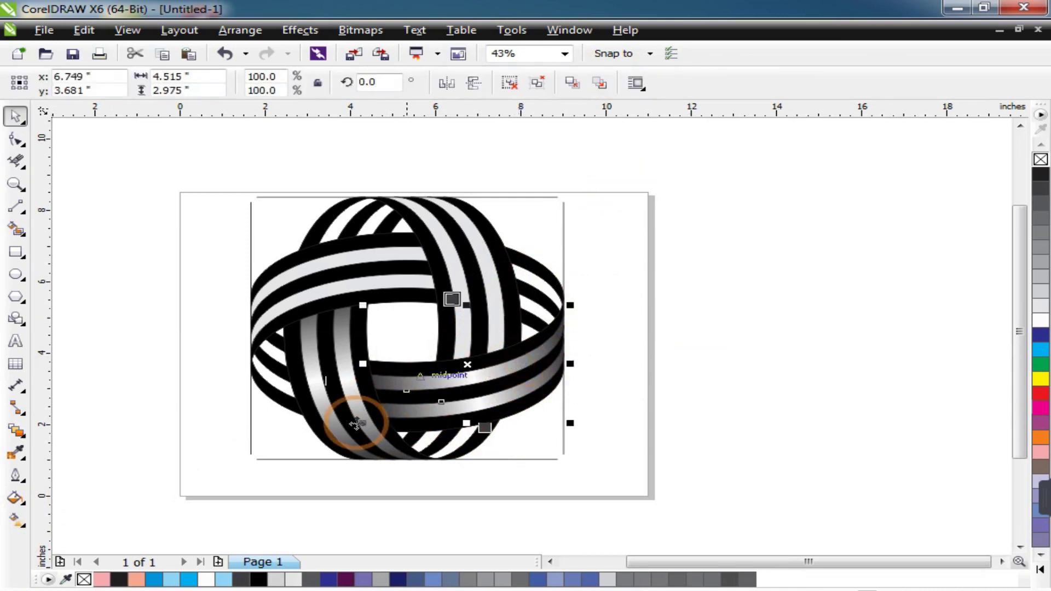
left_click(18, 517)
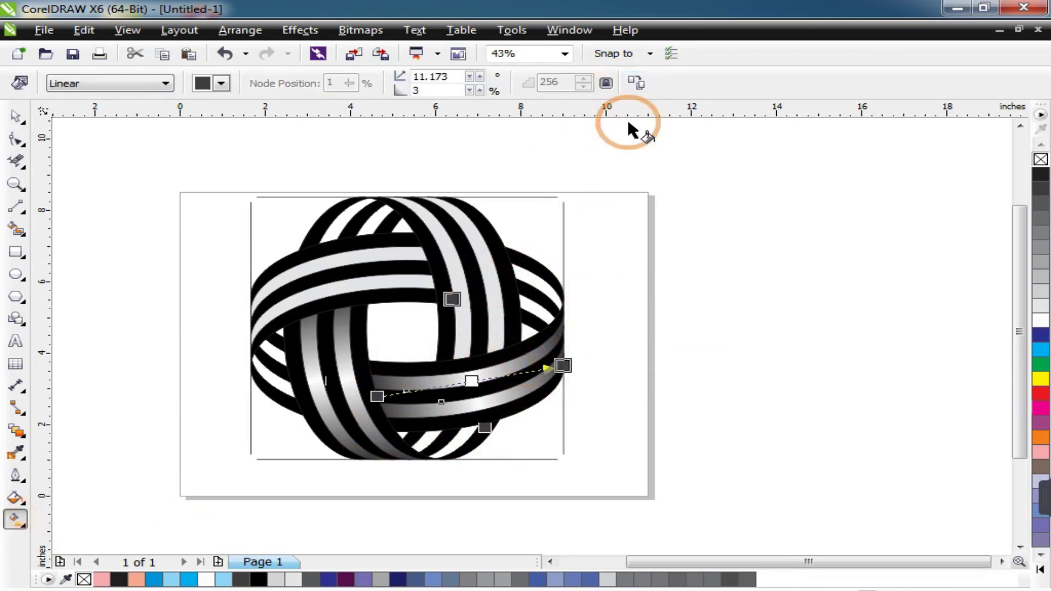
key("space")
left_click(653, 379)
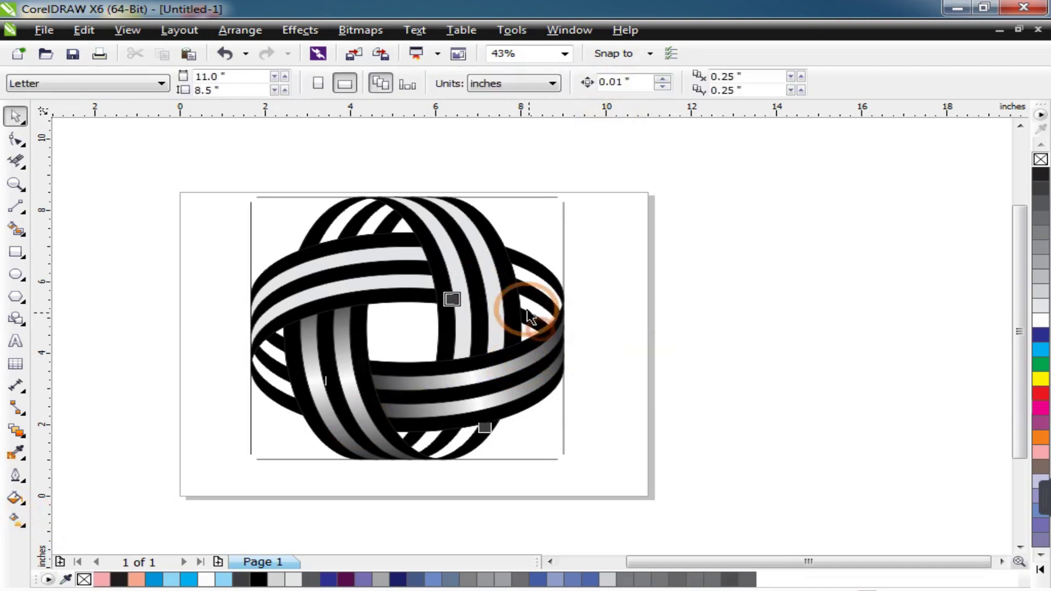
Copy the gradient fill from the lower-right strips onto the grouped light grey strips at the globe's upper right
left_click(494, 294)
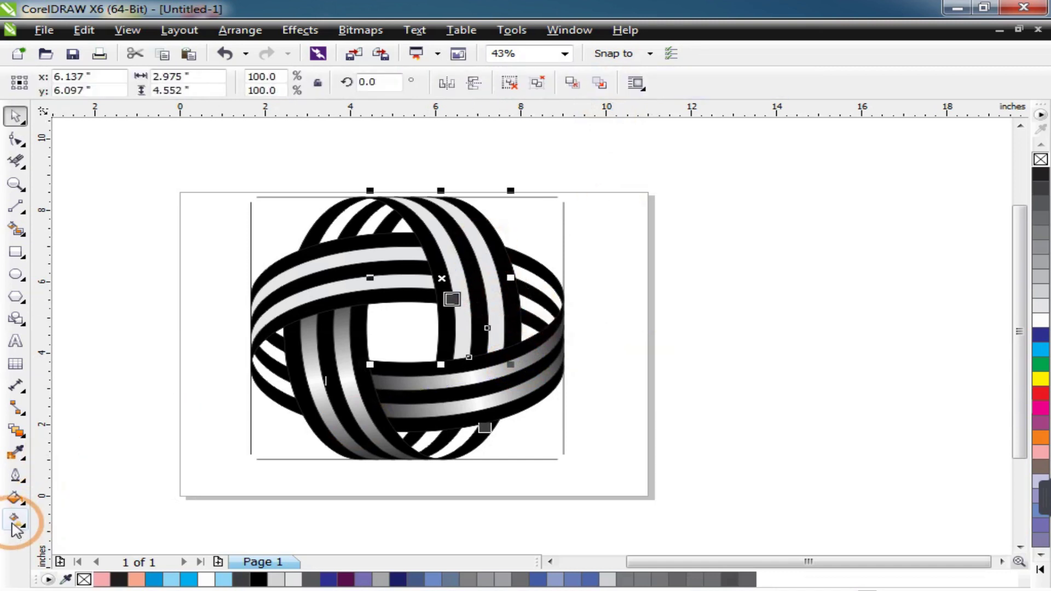
left_click(16, 520)
left_click(871, 83)
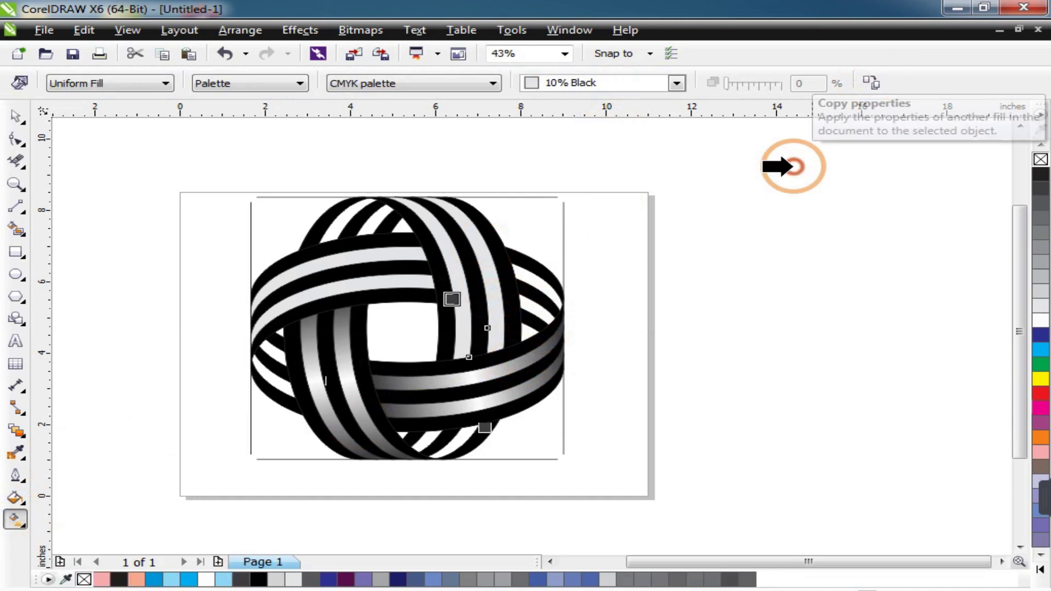
left_click(513, 365)
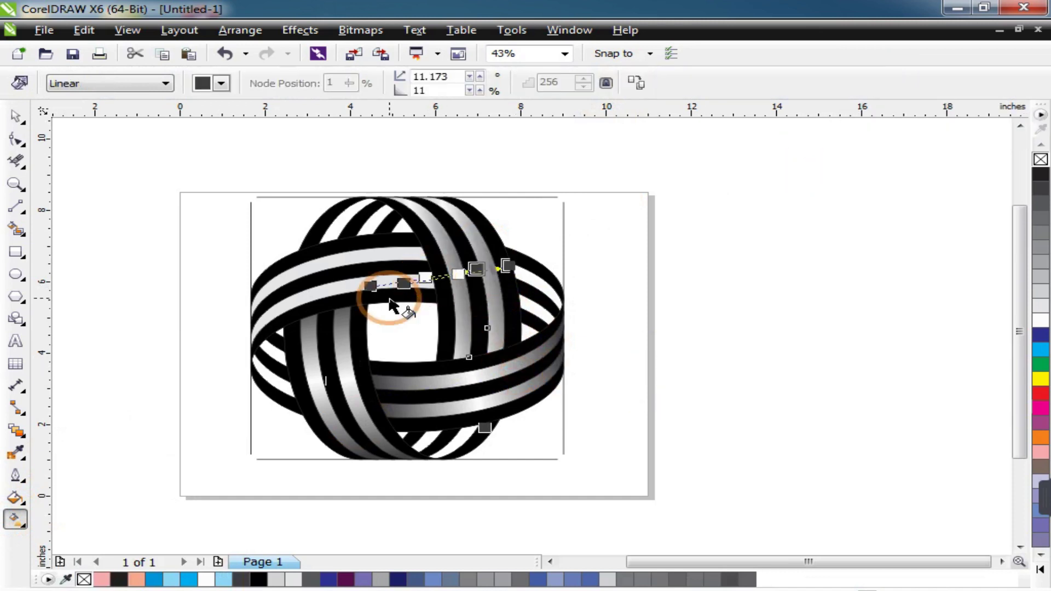
Align both upper-right strips' gradients lengthwise, from their lower ends at the horizontal bands up to the globe's top edge
left_click_drag(373, 290, 488, 356)
left_click_drag(477, 268, 442, 196)
left_click_drag(515, 267, 449, 195)
left_click_drag(404, 285, 512, 344)
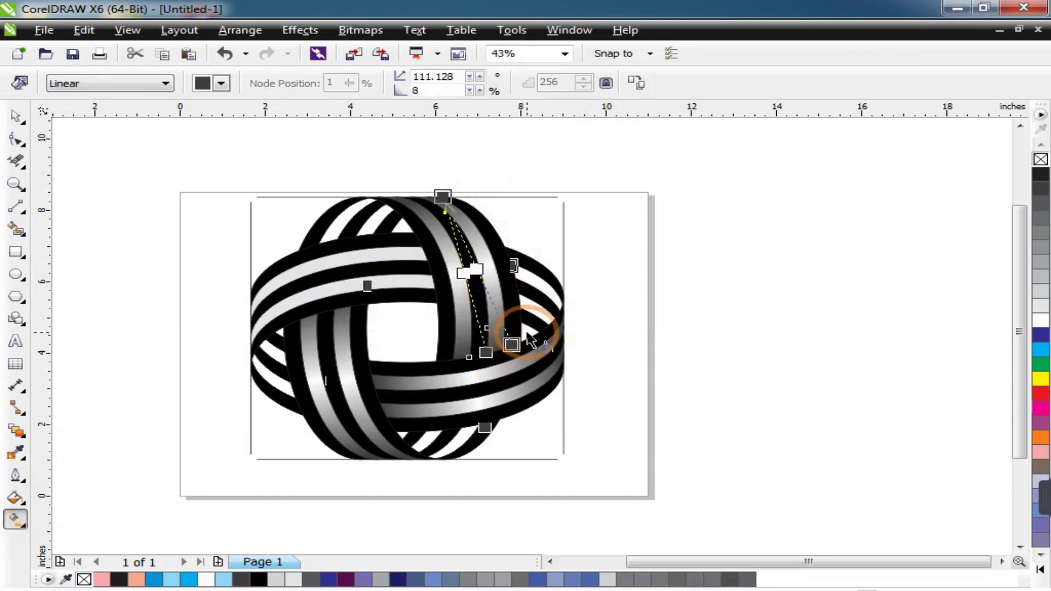
key("space")
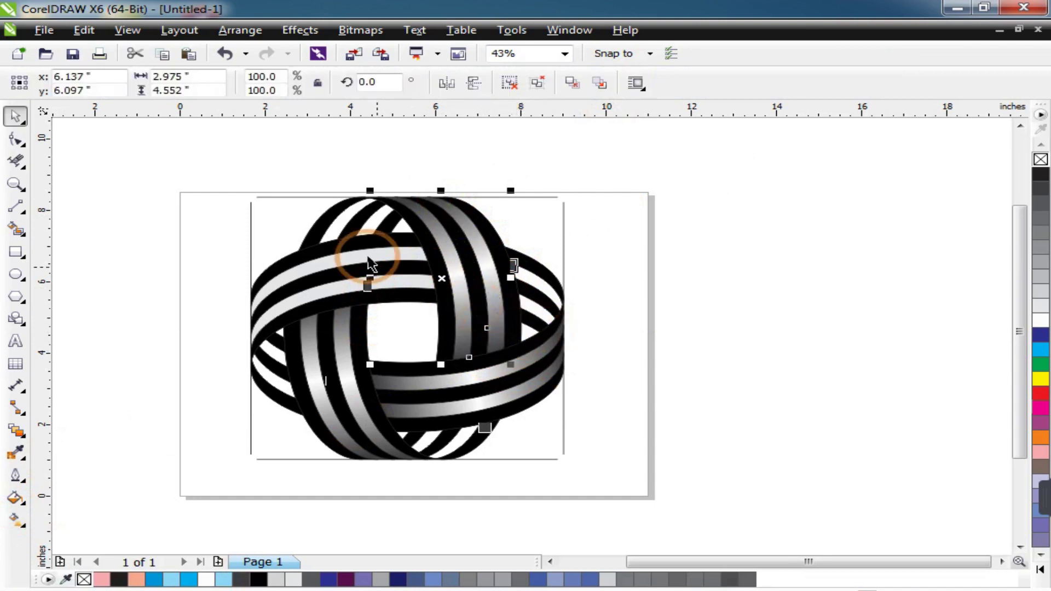
left_click(649, 219)
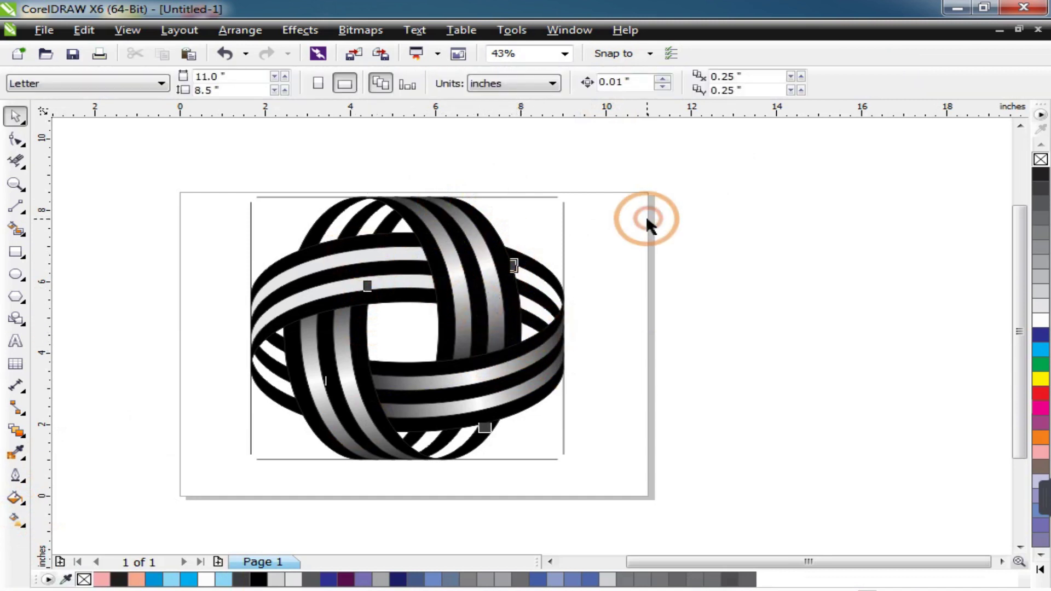
Copy the gradient fill from the upper-right strips onto the grouped light grey strips at the globe's upper left
left_click(305, 282)
left_click(15, 521)
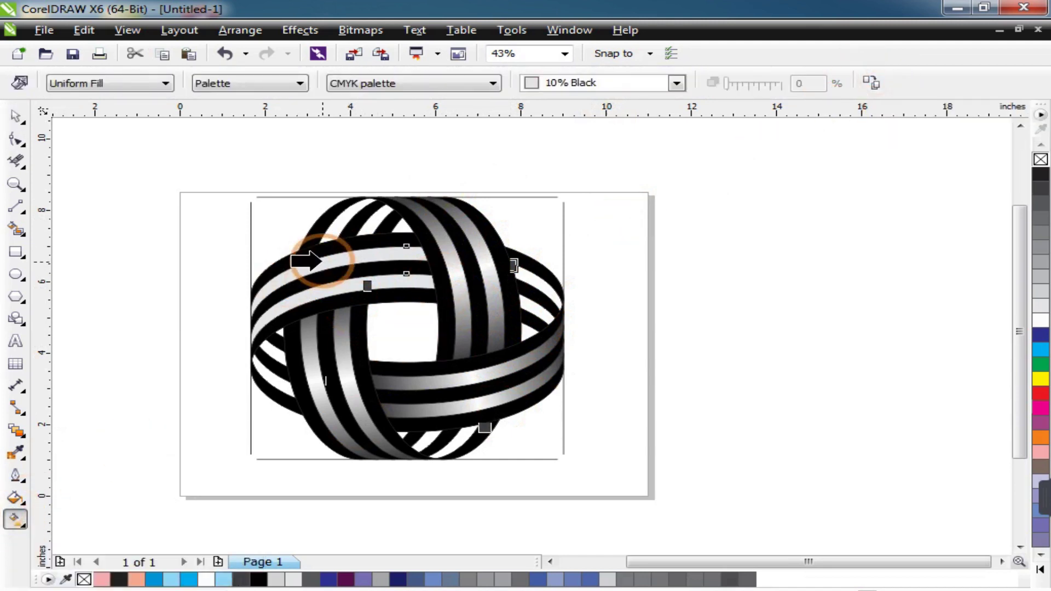
left_click(441, 247)
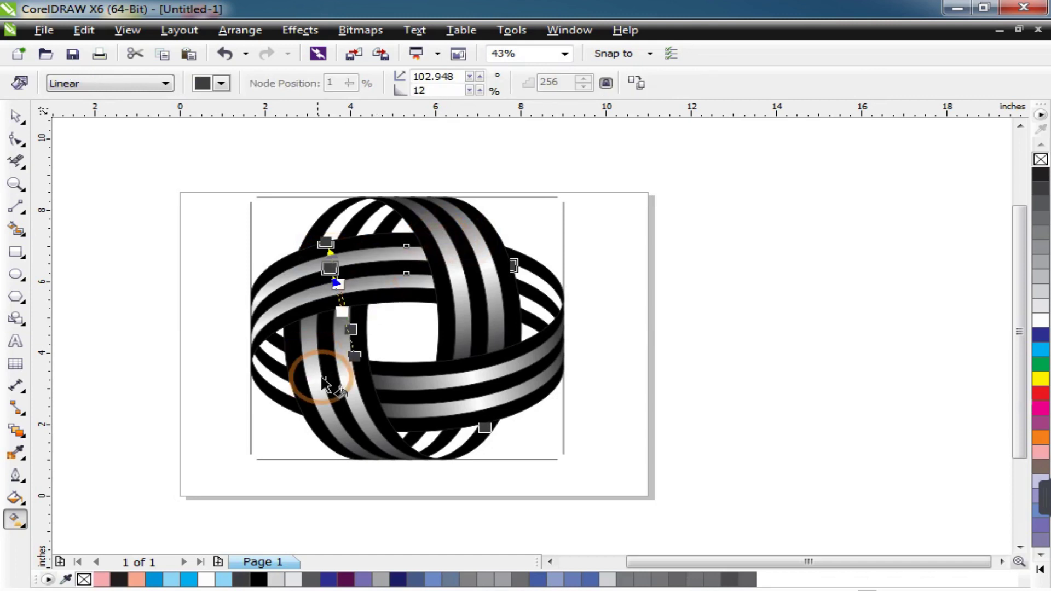
Align both upper-left strips' gradients lengthwise, from their inner ends at the vertical bands to the globe's left edge
left_click_drag(353, 357, 430, 254)
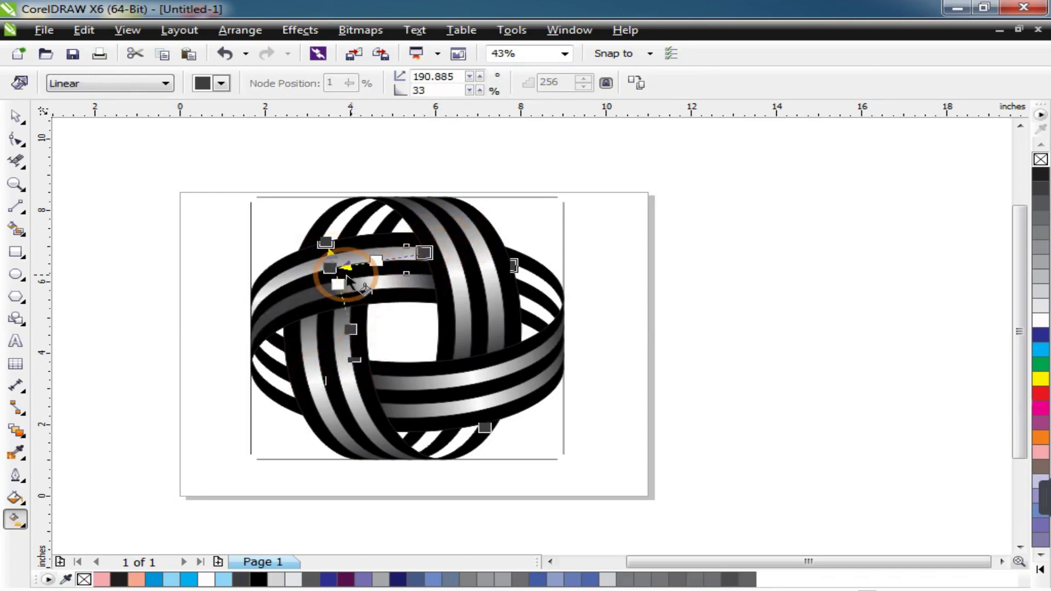
left_click_drag(329, 272, 249, 297)
left_click_drag(350, 329, 434, 288)
left_click(325, 241)
left_click_drag(326, 240, 250, 331)
key("space")
left_click(505, 399)
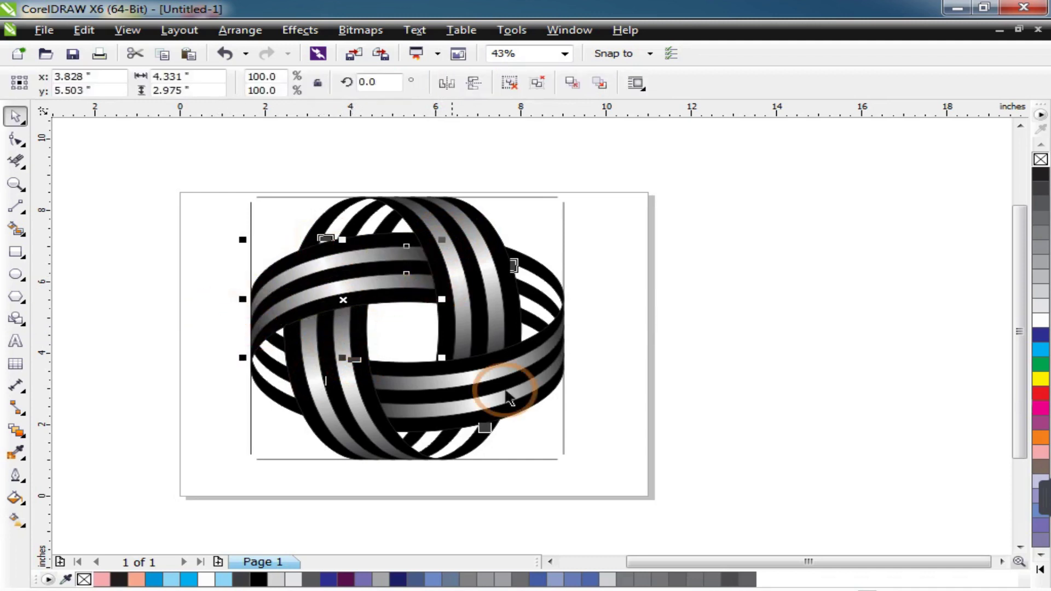
left_click(603, 358)
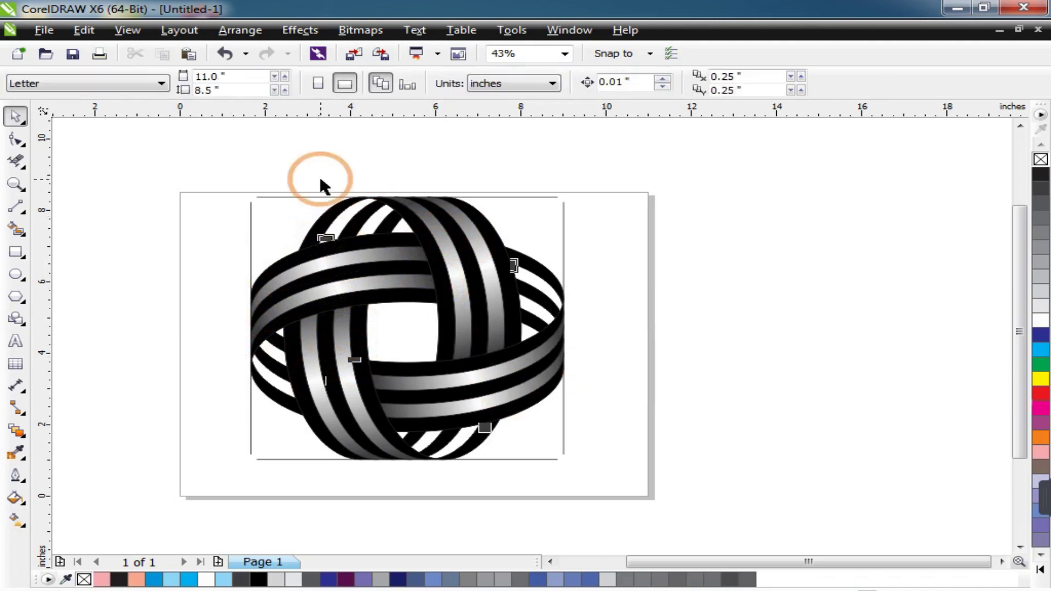
Smart Fill the two white back strips at the globe's top and the two at its right with light grey
scroll(323, 178, "up", 2)
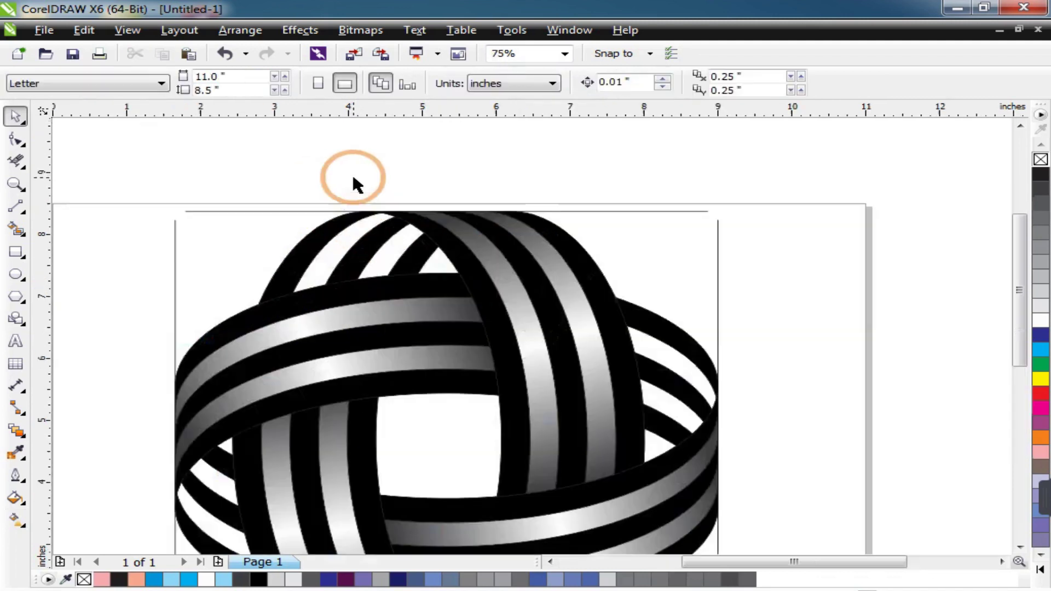
left_click(13, 233)
left_click(224, 83)
left_click_drag(307, 172, 313, 109)
left_click(255, 114)
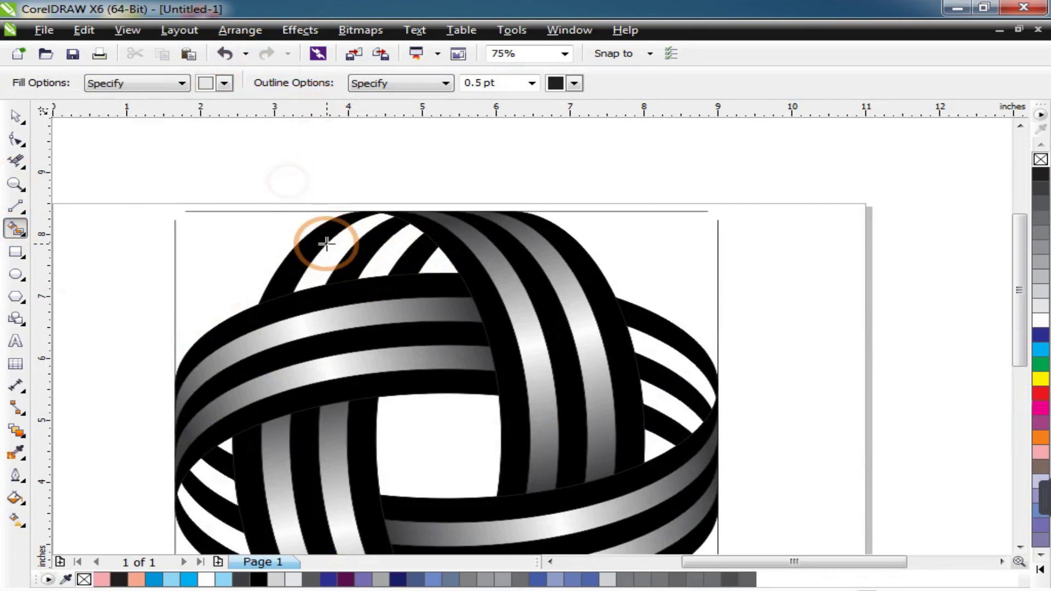
left_click(331, 244)
left_click(394, 248)
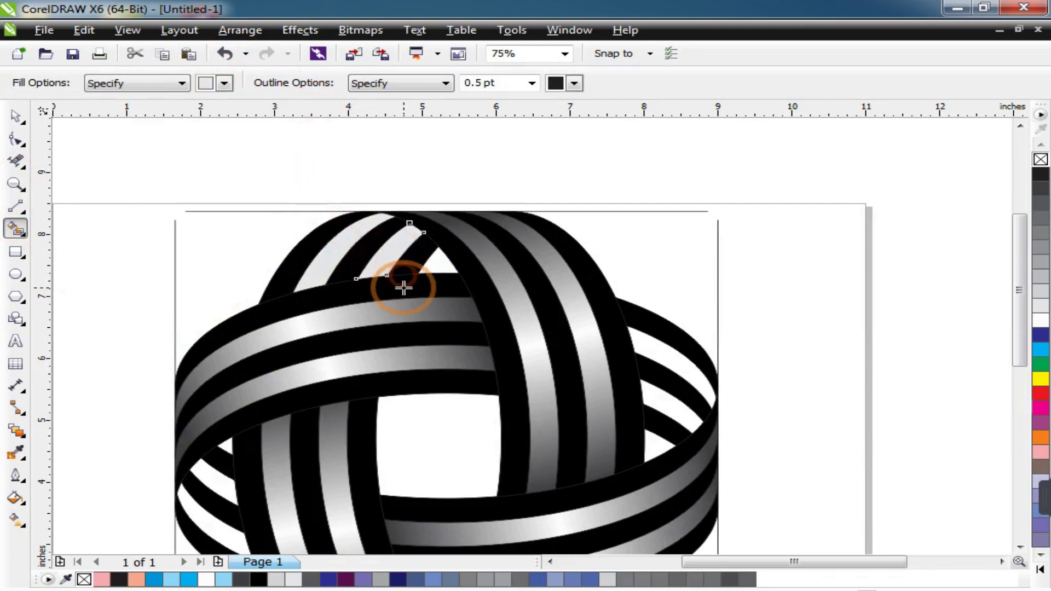
left_click(689, 373)
left_click(674, 405)
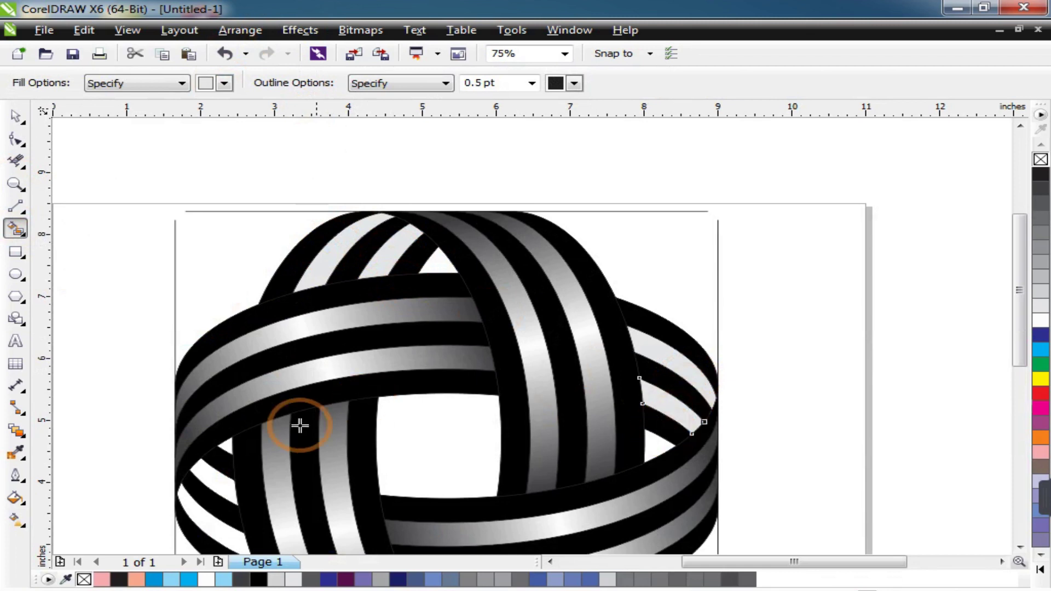
Smart Fill the white back strips at the globe's left and bottom with the same light grey
left_click(217, 477)
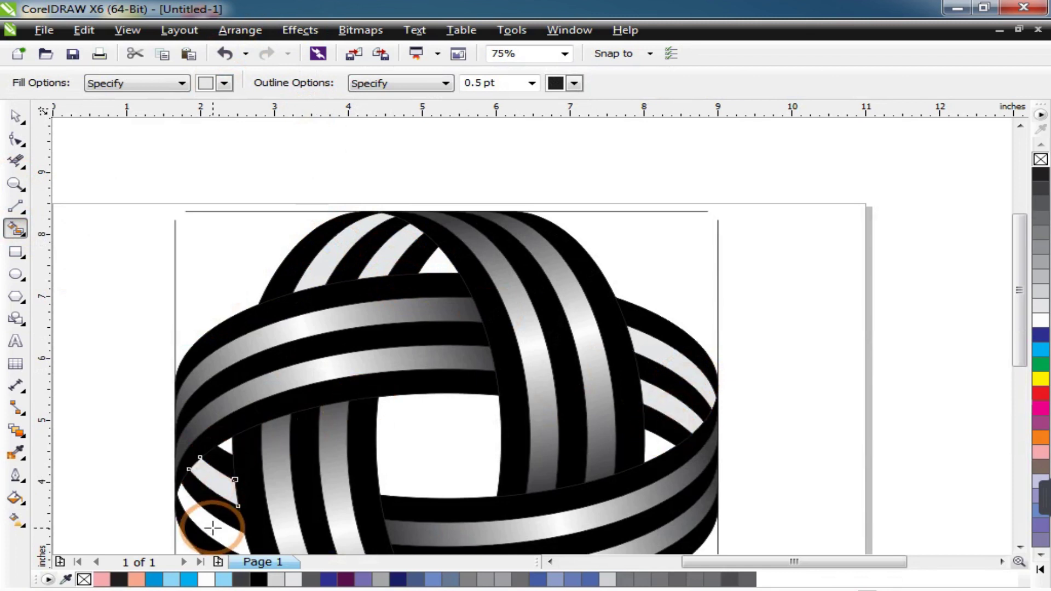
scroll(271, 359, "down", 2)
scroll(399, 500, "up", 2)
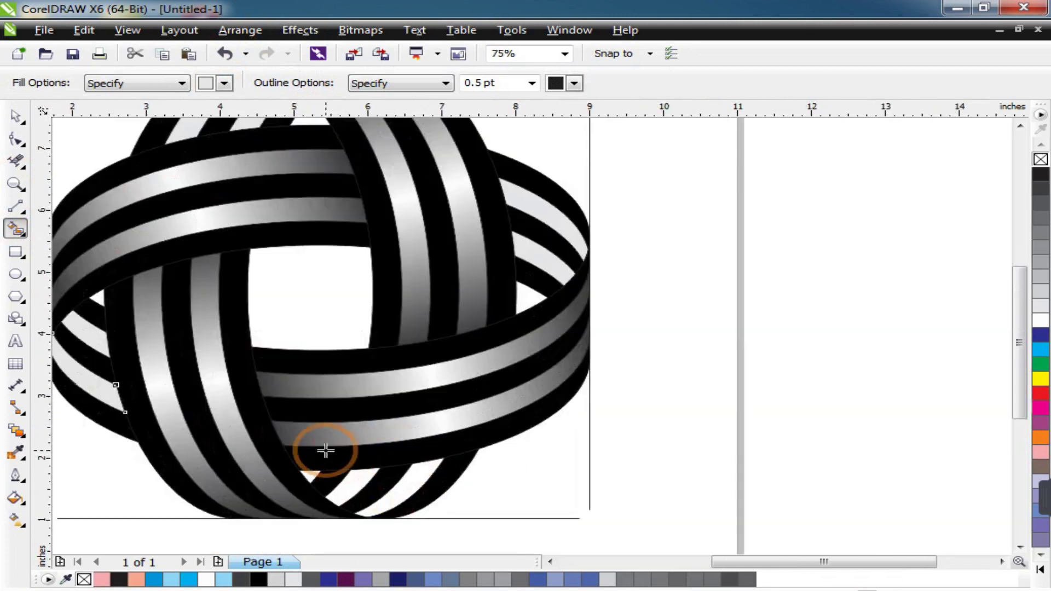
left_click(350, 488)
scroll(408, 484, "down", 2)
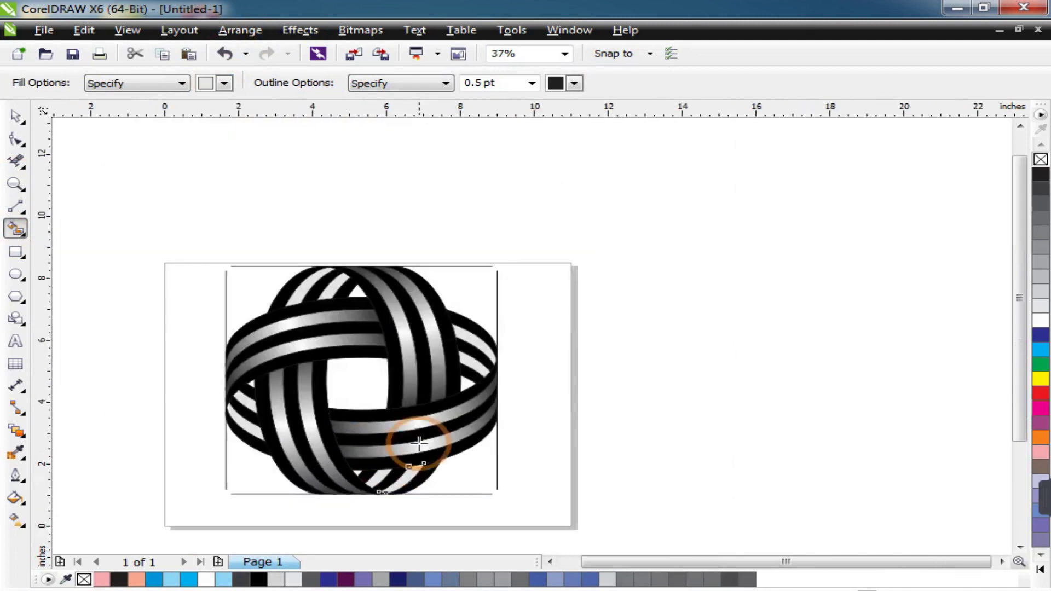
Group the two light grey back strips at the top of the globe
left_click(15, 185)
left_click_drag(245, 240, 429, 364)
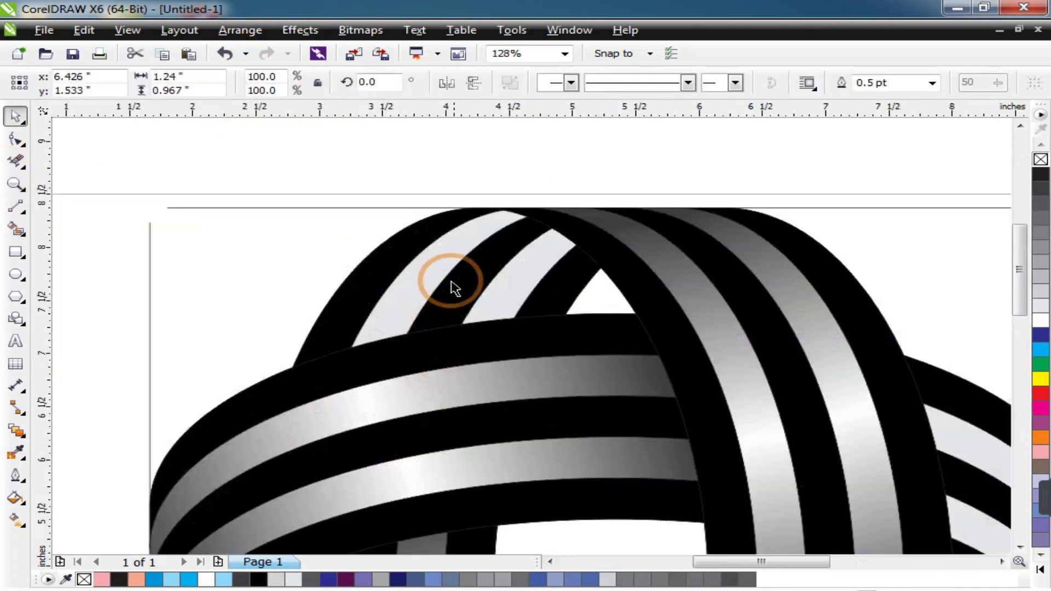
left_click(520, 276, "shift")
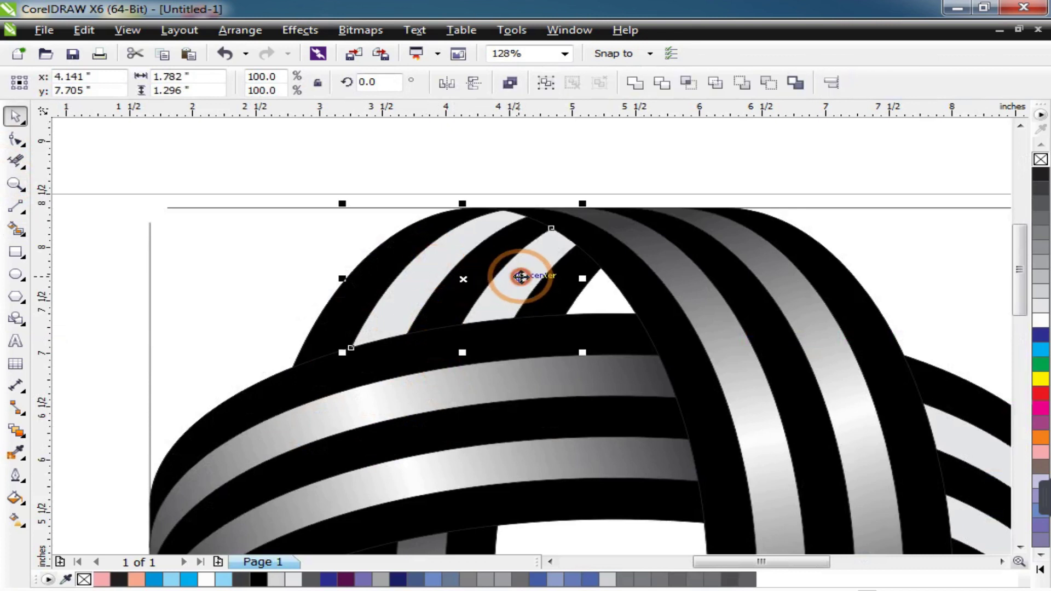
left_click(545, 83)
Group the two light grey back strips at the globe's right, and likewise the two at its left
scroll(448, 312, "down", 2)
left_click(690, 347)
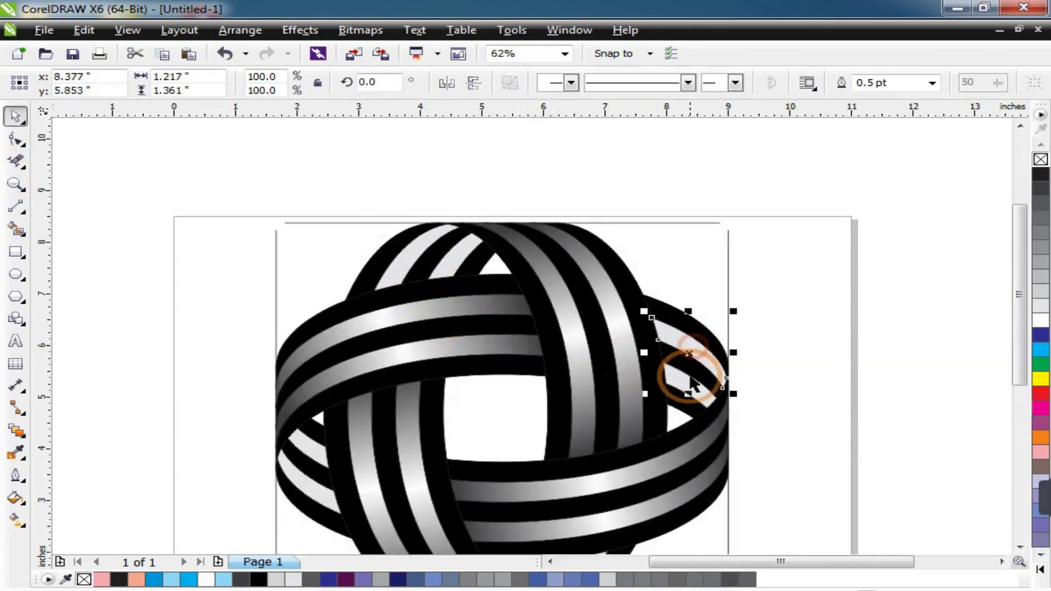
left_click(692, 385, "shift")
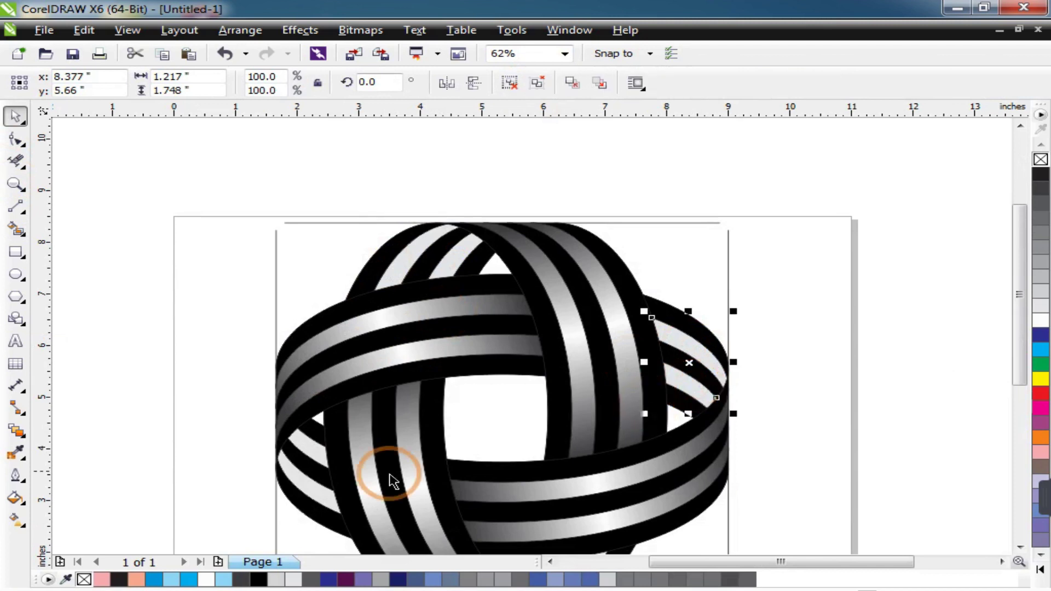
left_click(322, 456)
left_click(322, 493, "shift")
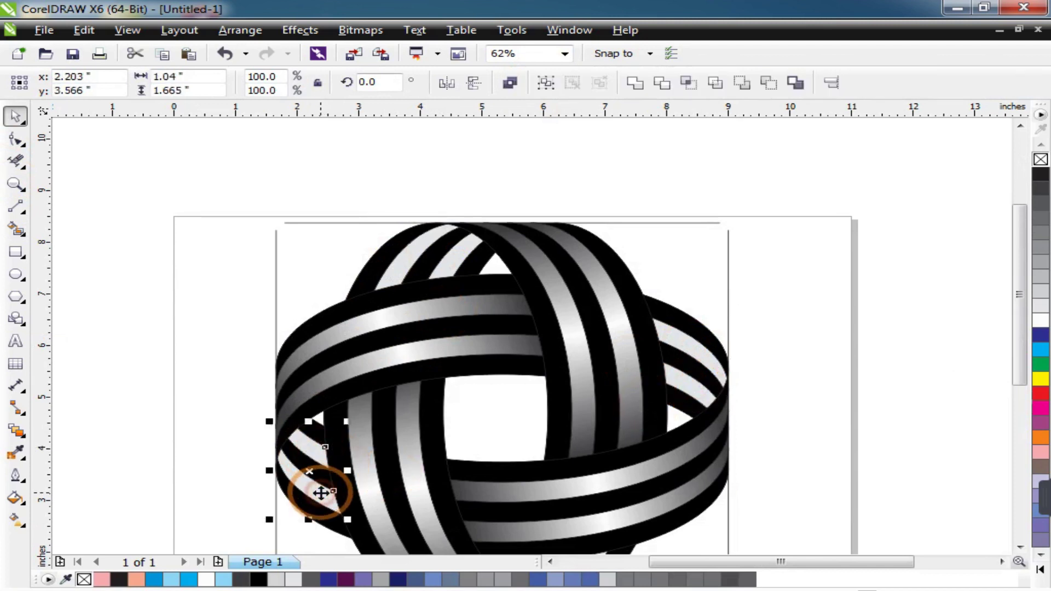
scroll(422, 457, "down", 2)
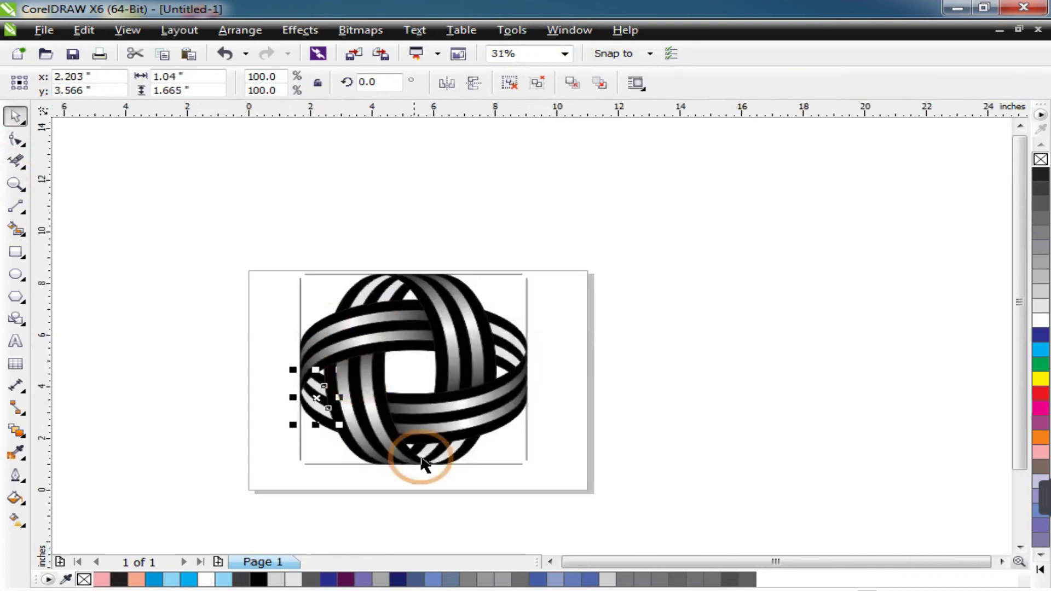
Group the two light grey back strips at the globe's bottom
scroll(436, 456, "up", 2)
left_click(420, 451)
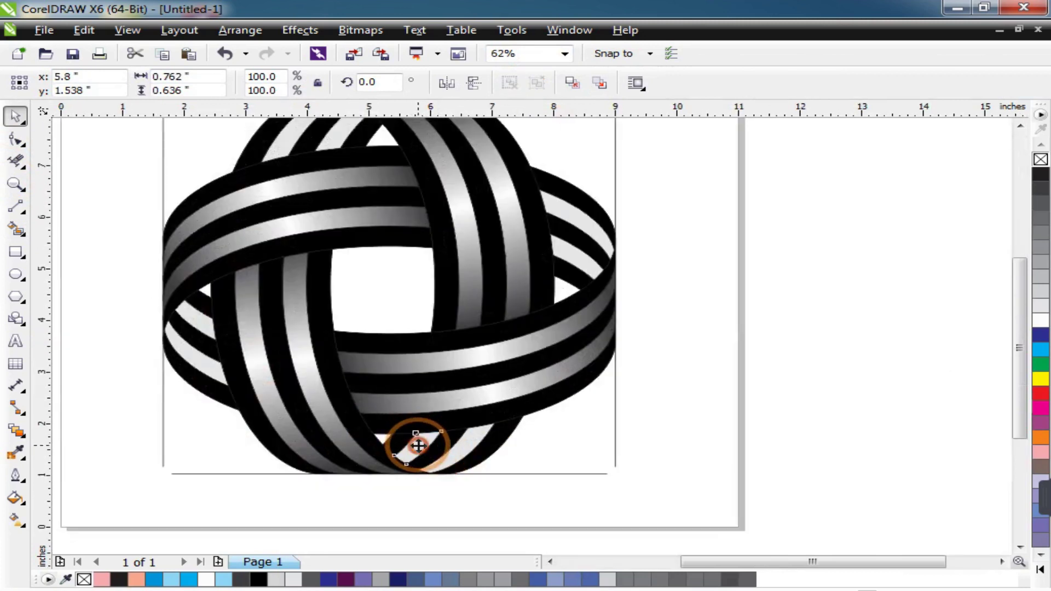
left_click(467, 443, "shift")
key("ctrl+g")
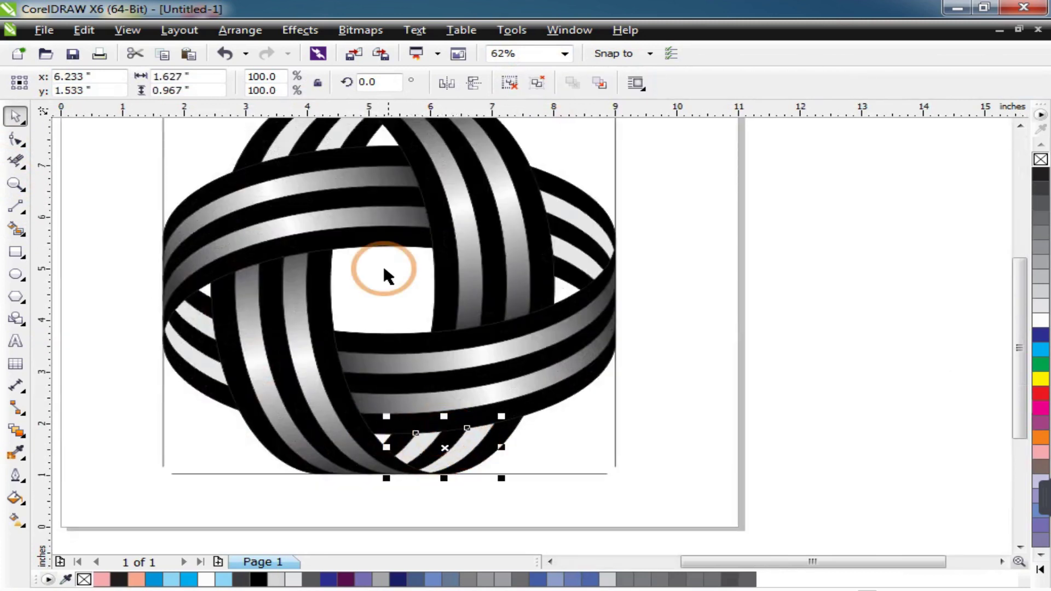
Apply a linear two-color fountain fill running from light grey to dark grey to the grouped back strips at the globe's top
scroll(375, 247, "down", 2)
scroll(357, 191, "up", 2)
scroll(357, 190, "up", 2)
left_click(362, 300)
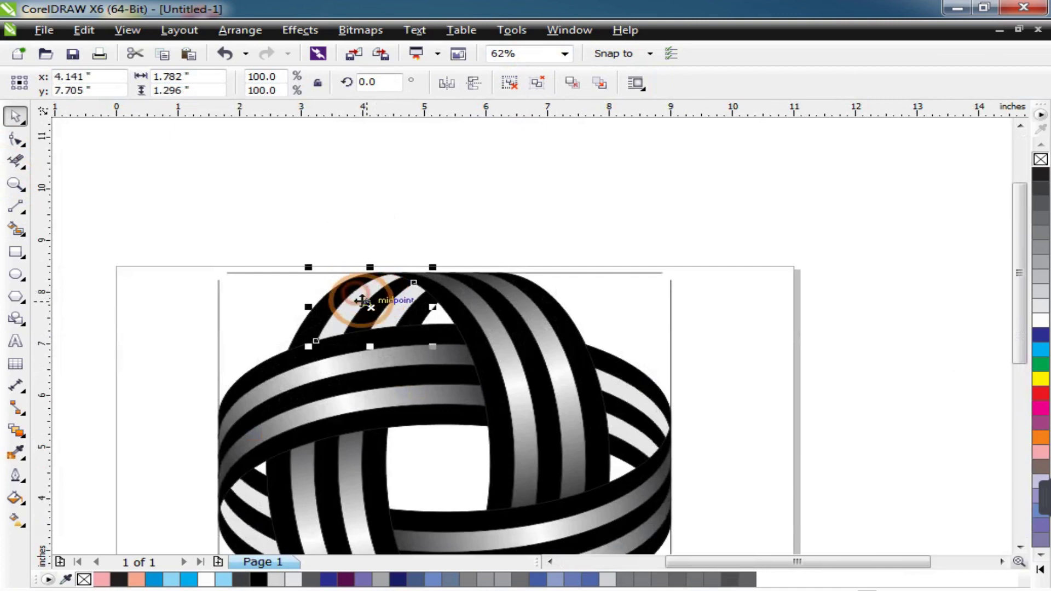
left_click(18, 517)
left_click(15, 499)
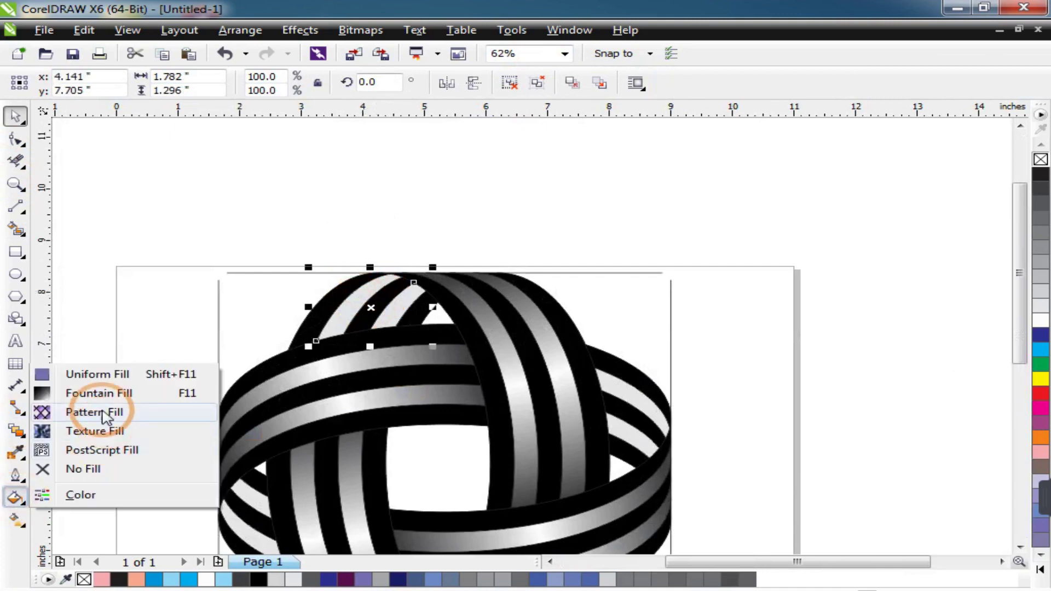
left_click(90, 392)
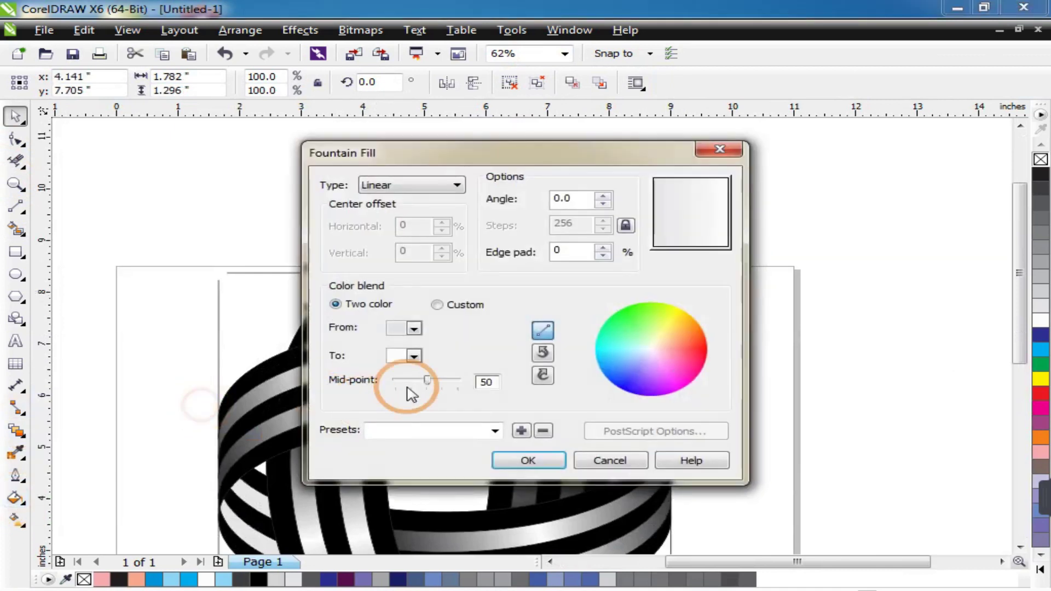
left_click(414, 357)
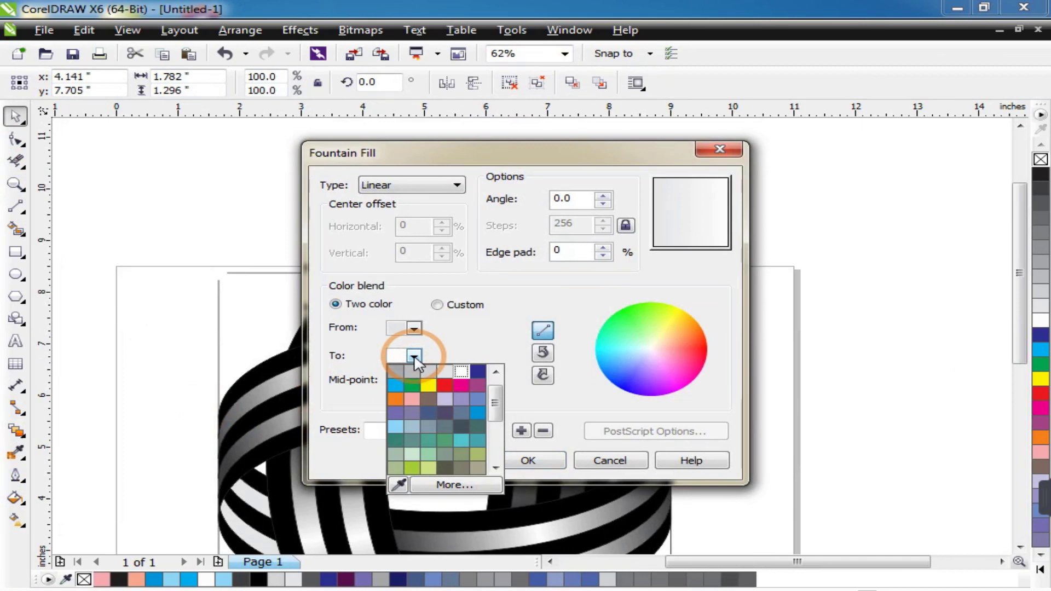
left_click_drag(496, 411, 496, 378)
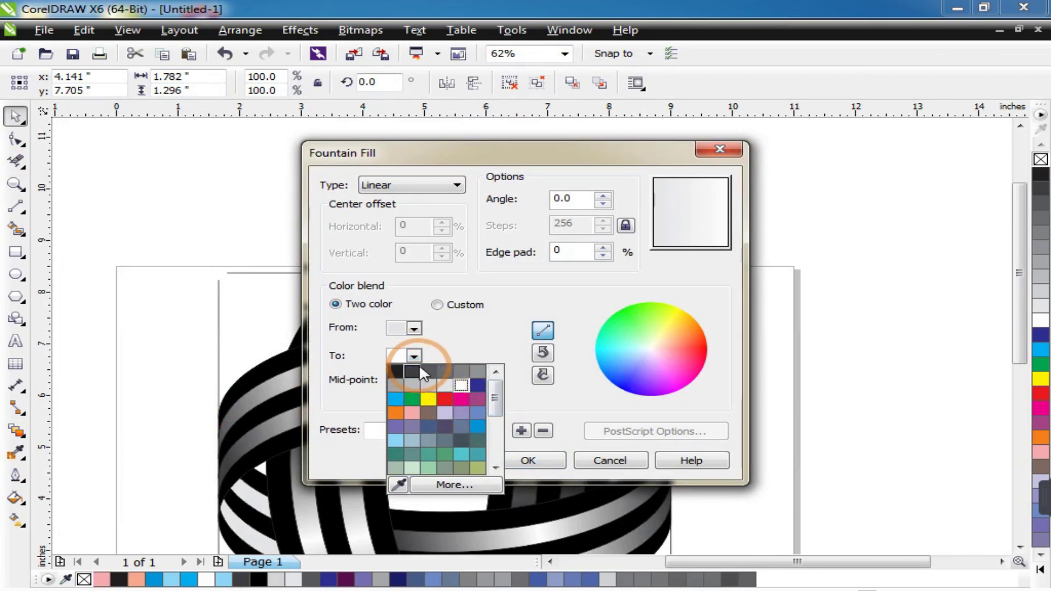
left_click(419, 372)
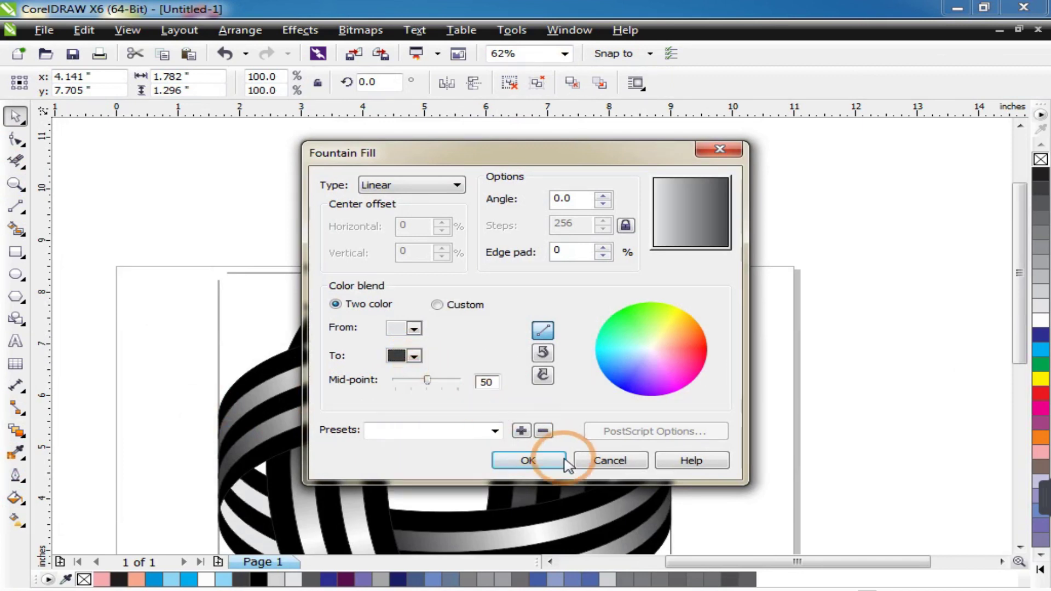
left_click(529, 460)
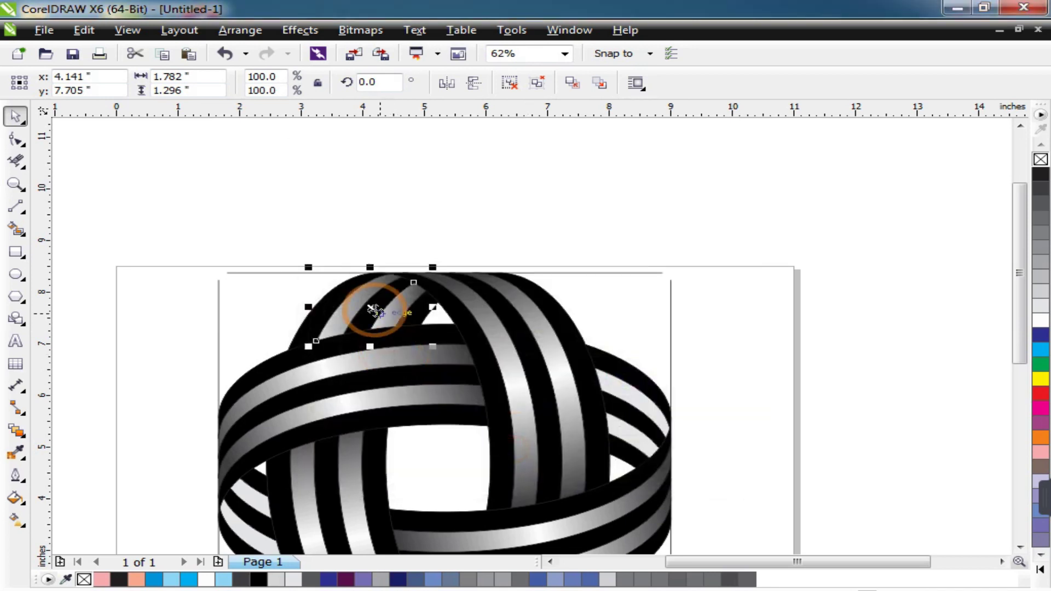
Align both top back strips' gradients lengthwise, light at the globe's top edge and dark at the horizontal band below
left_click(17, 518)
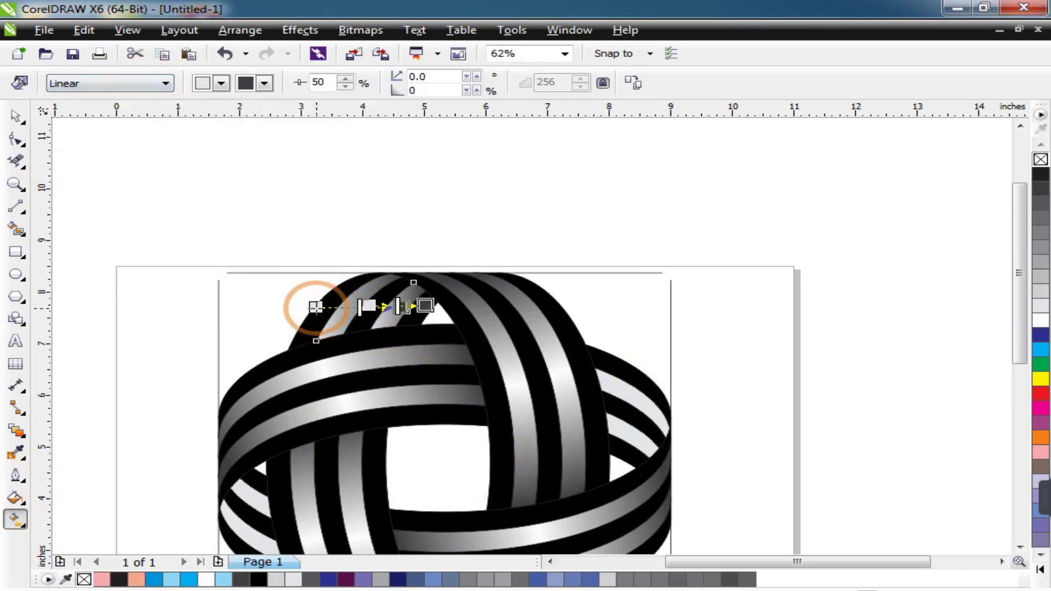
left_click_drag(316, 307, 332, 332)
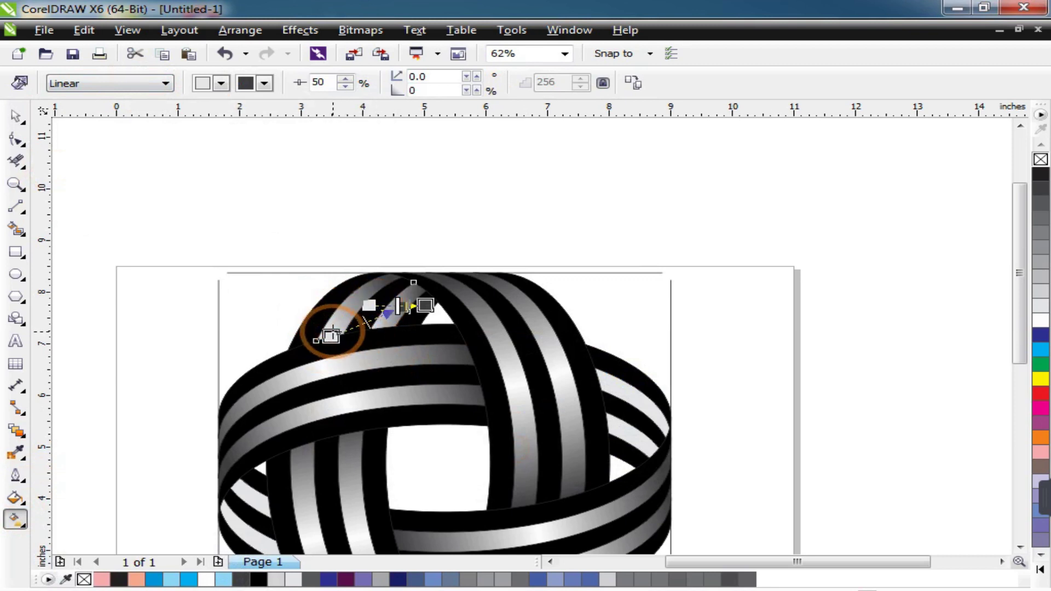
left_click_drag(332, 332, 400, 272)
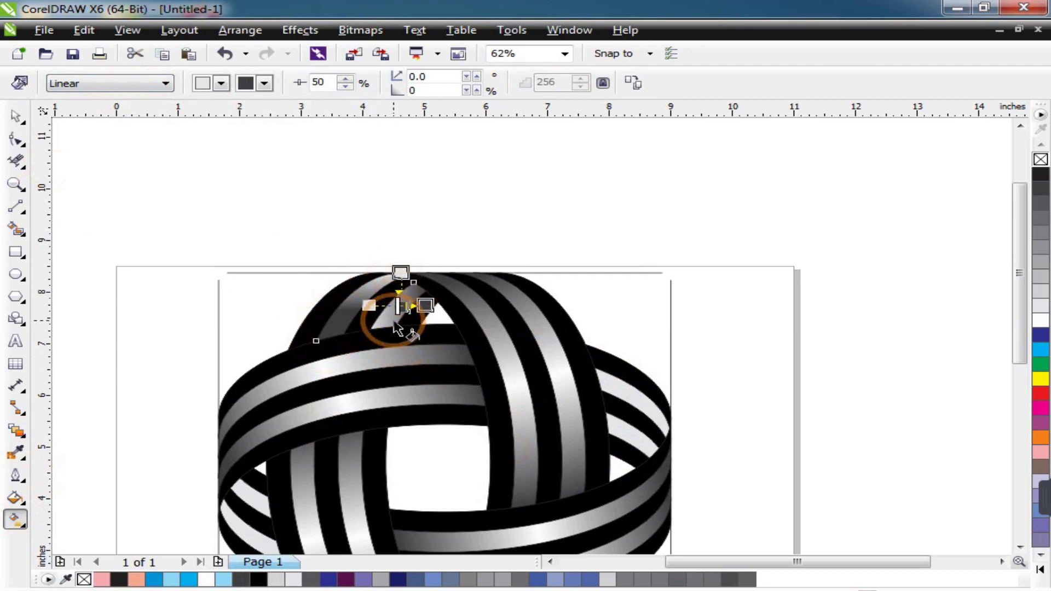
left_click_drag(401, 272, 321, 338)
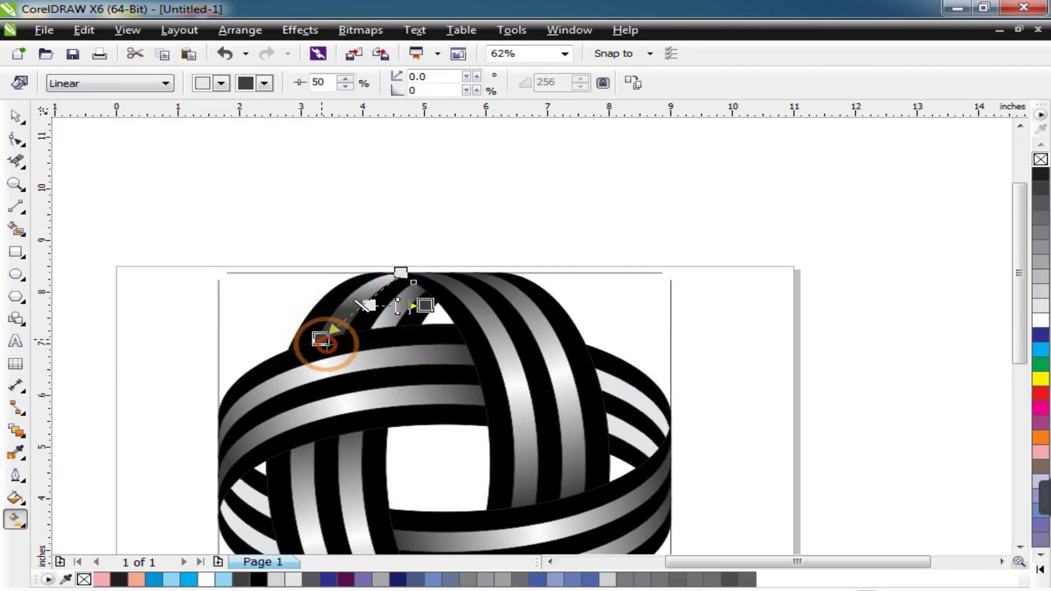
left_click_drag(425, 305, 442, 274)
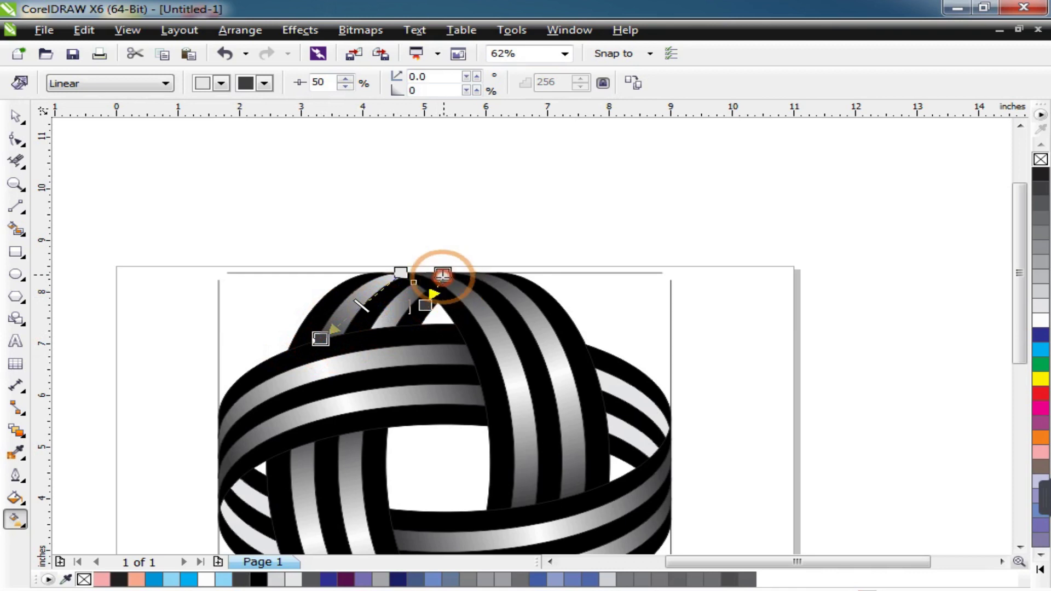
left_click_drag(425, 305, 396, 328)
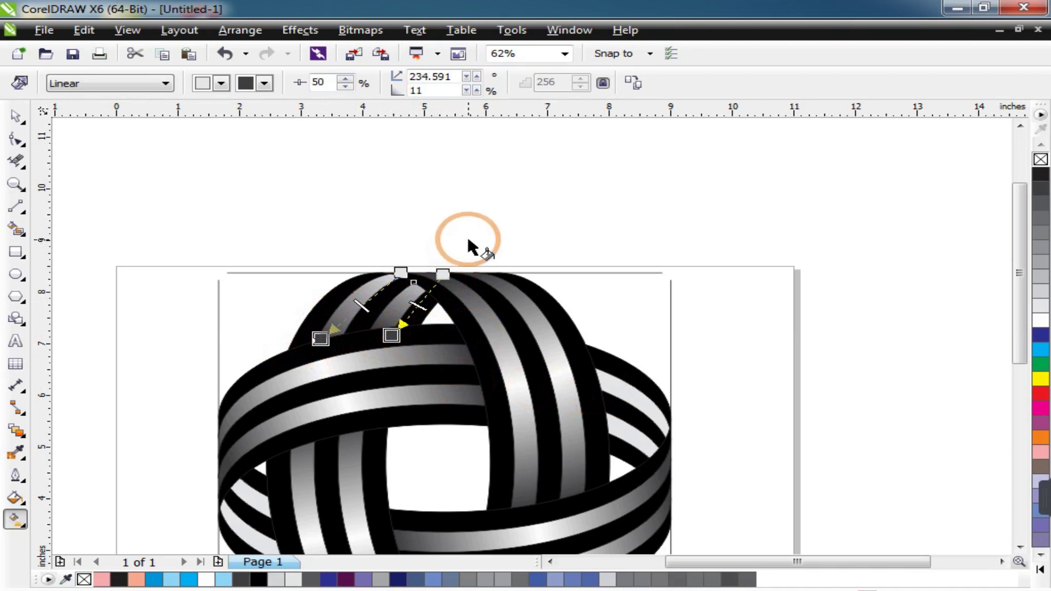
key("space")
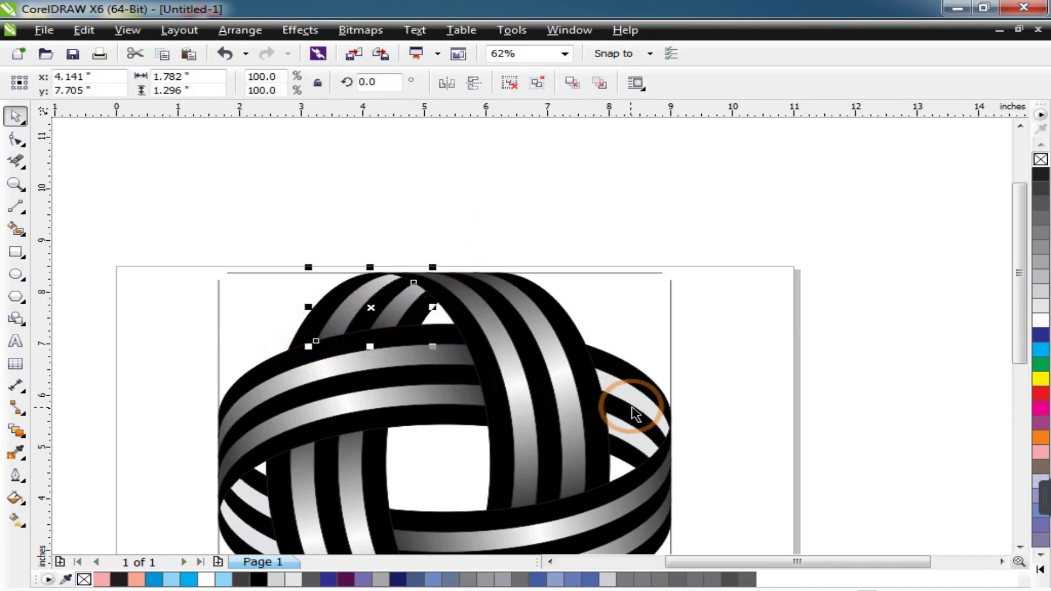
Copy the top back strips' gradient fill onto the grouped back strips at the globe's right
left_click(643, 412)
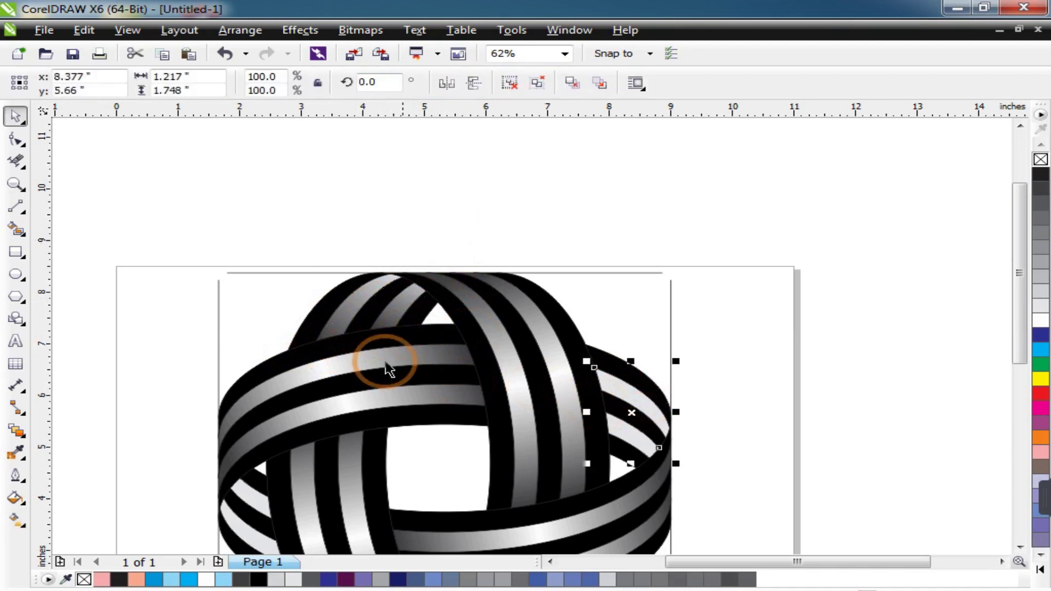
left_click(16, 521)
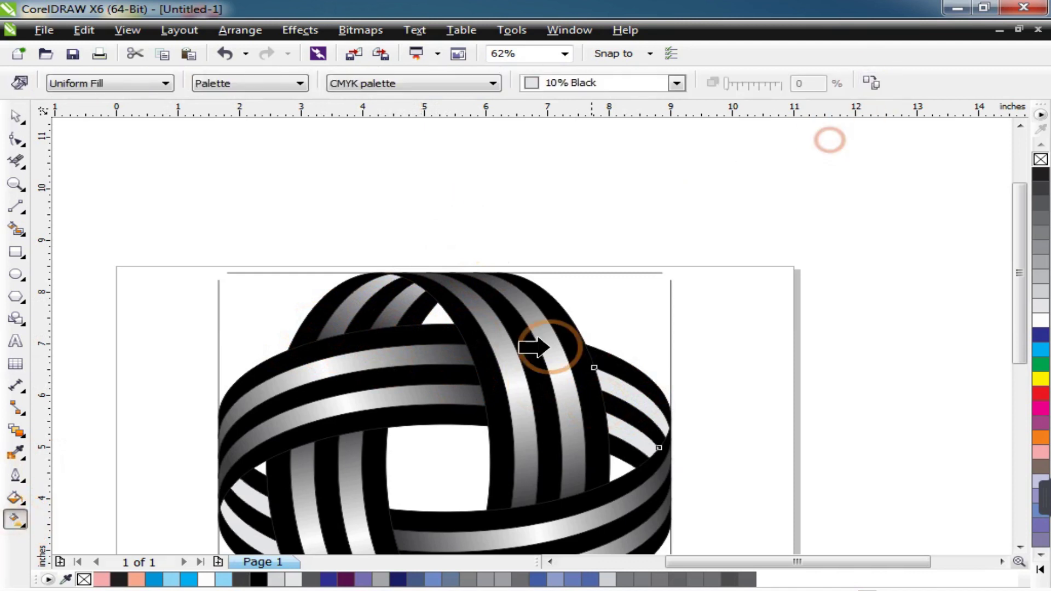
left_click(387, 307)
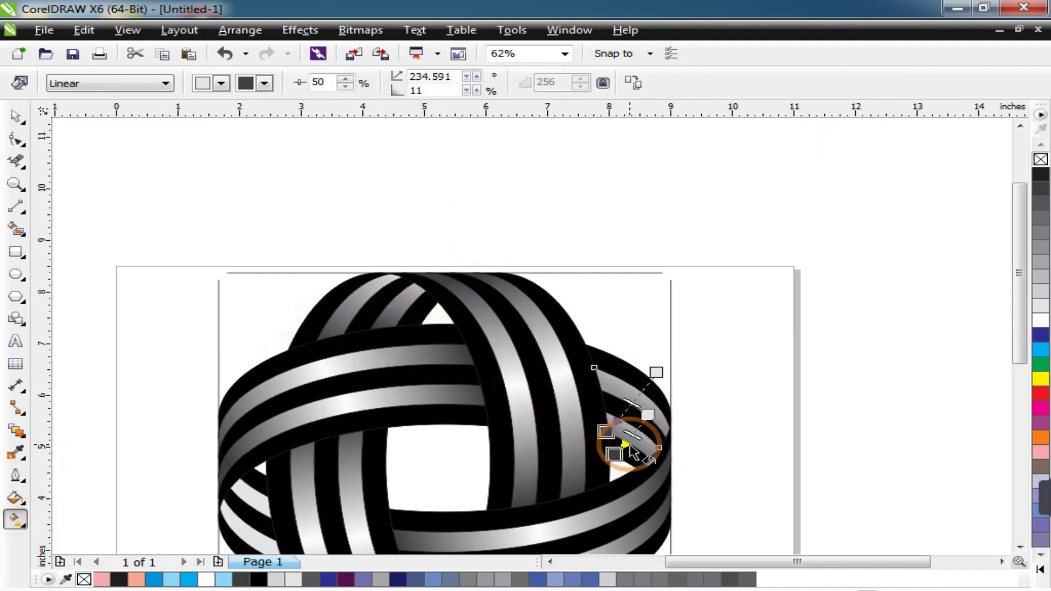
Align both right back strips' gradients lengthwise, dark at the vertical band and light at the globe's right edge
scroll(631, 452, "up", 2)
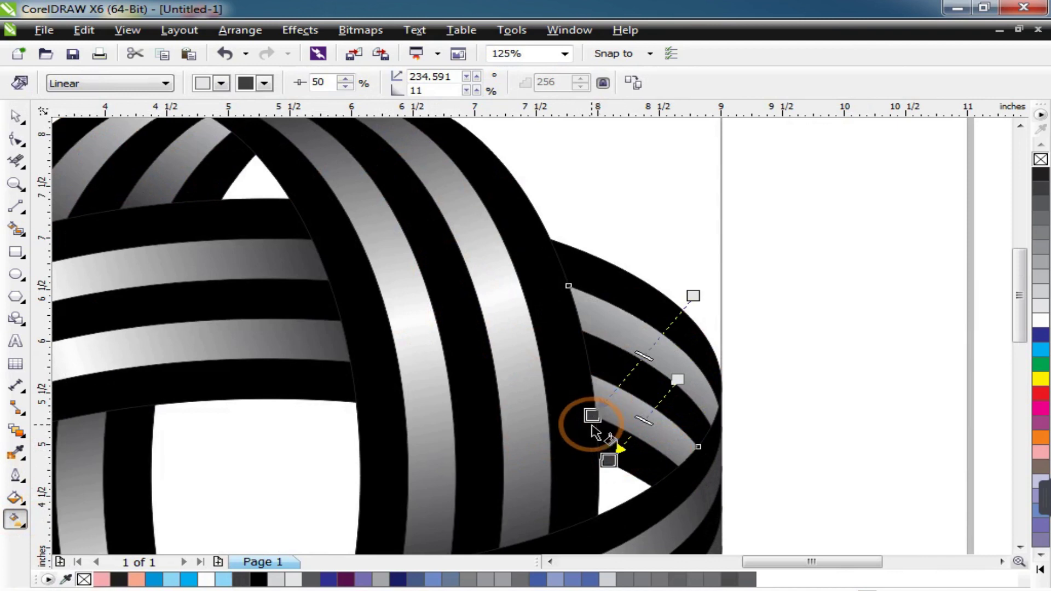
left_click_drag(592, 416, 562, 302)
left_click_drag(693, 295, 714, 410)
left_click_drag(609, 460, 562, 383)
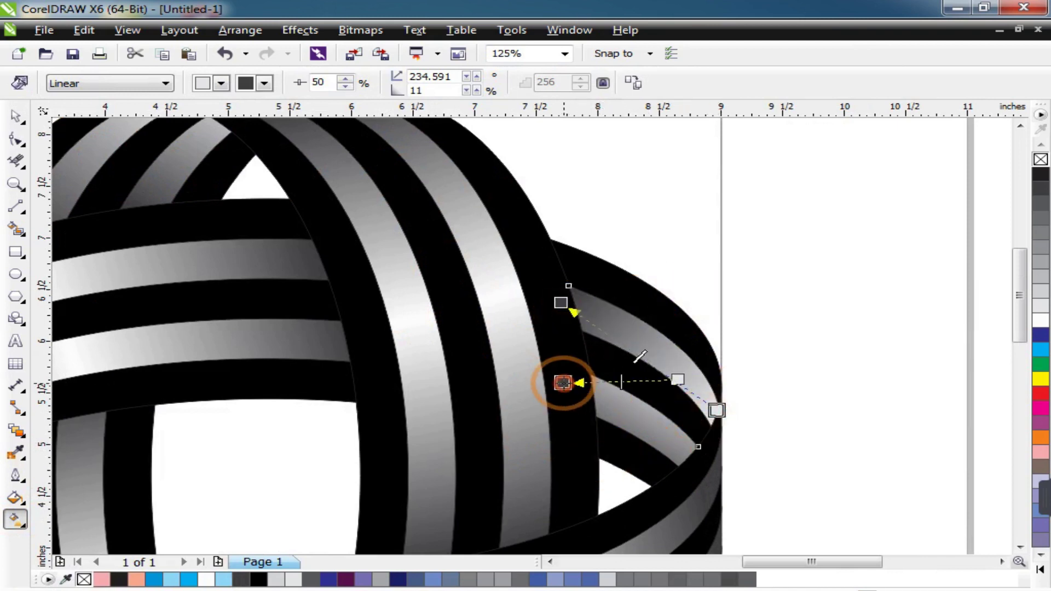
mouse_move(677, 378)
left_mouse_down()
mouse_move(694, 469)
mouse_move(698, 459)
left_mouse_up()
scroll(664, 251, "down", 5)
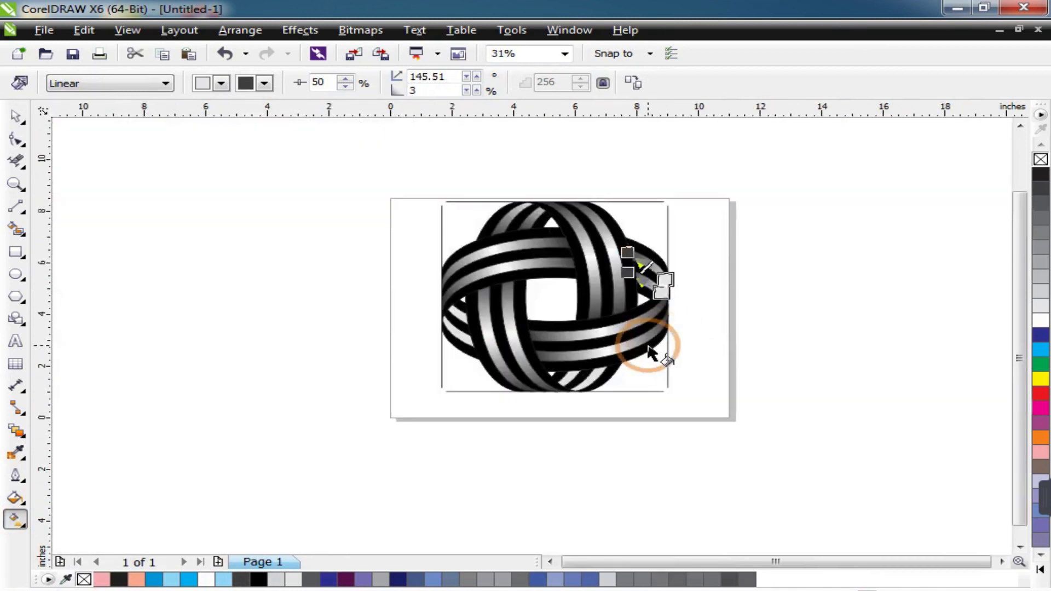
key("space")
Copy the right back strips' gradient fill onto the grouped back strips at the globe's bottom
left_click(603, 405)
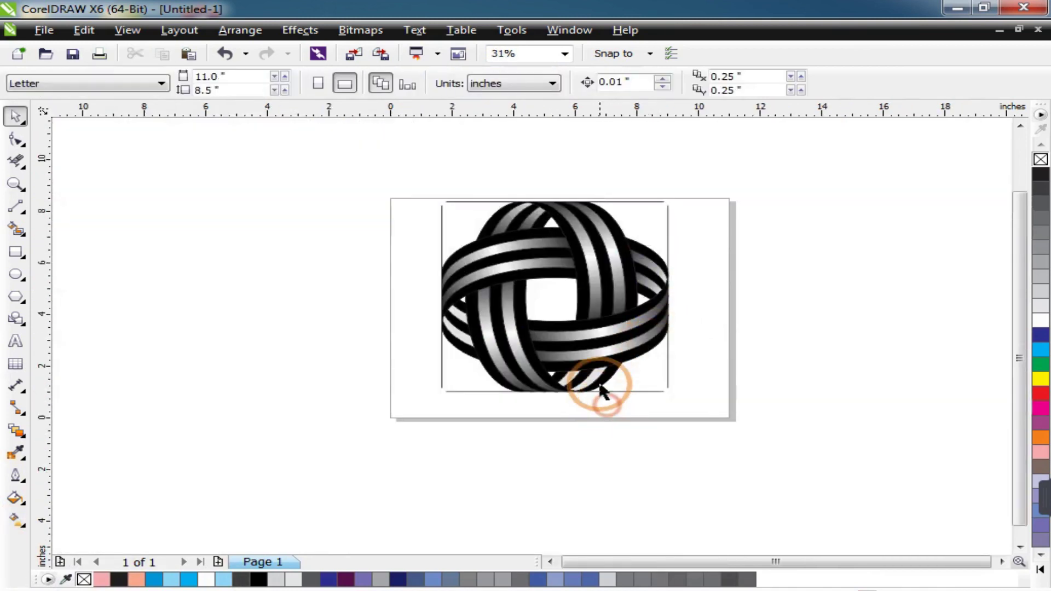
left_click(597, 377)
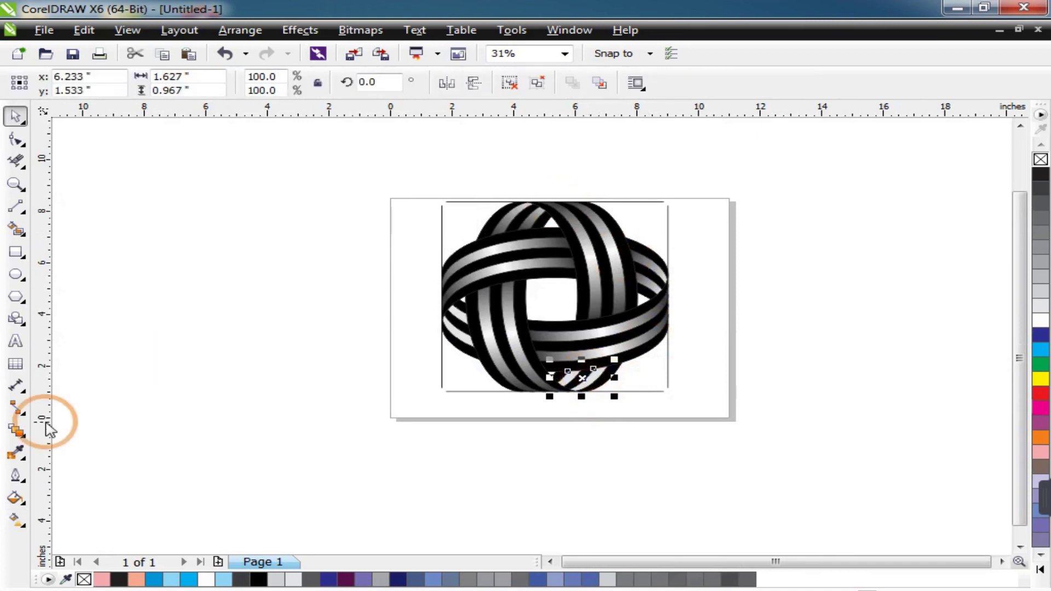
left_click(15, 520)
left_click(872, 84)
left_click(592, 374)
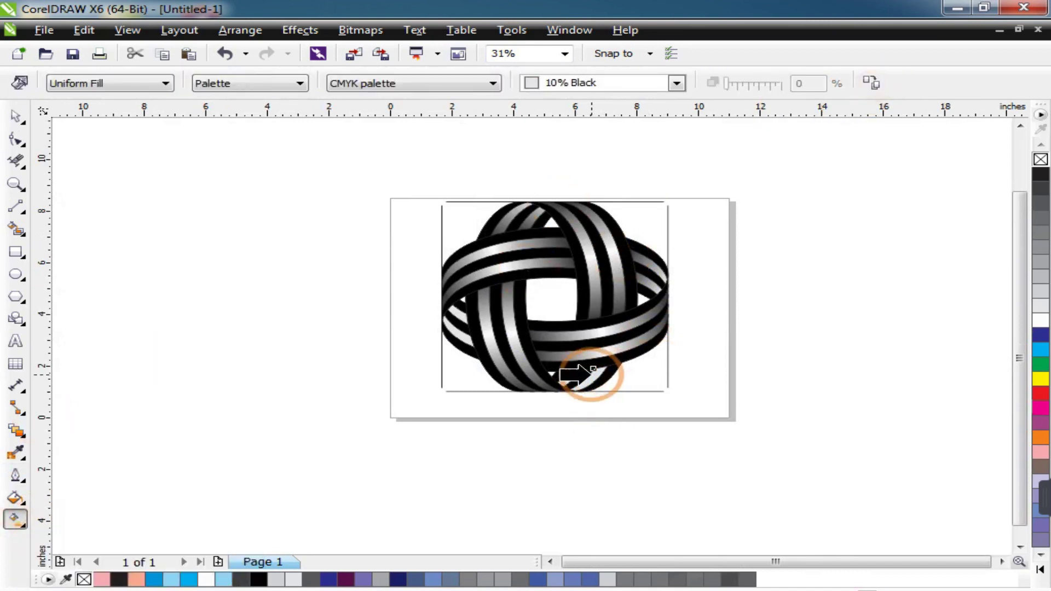
left_click(664, 264)
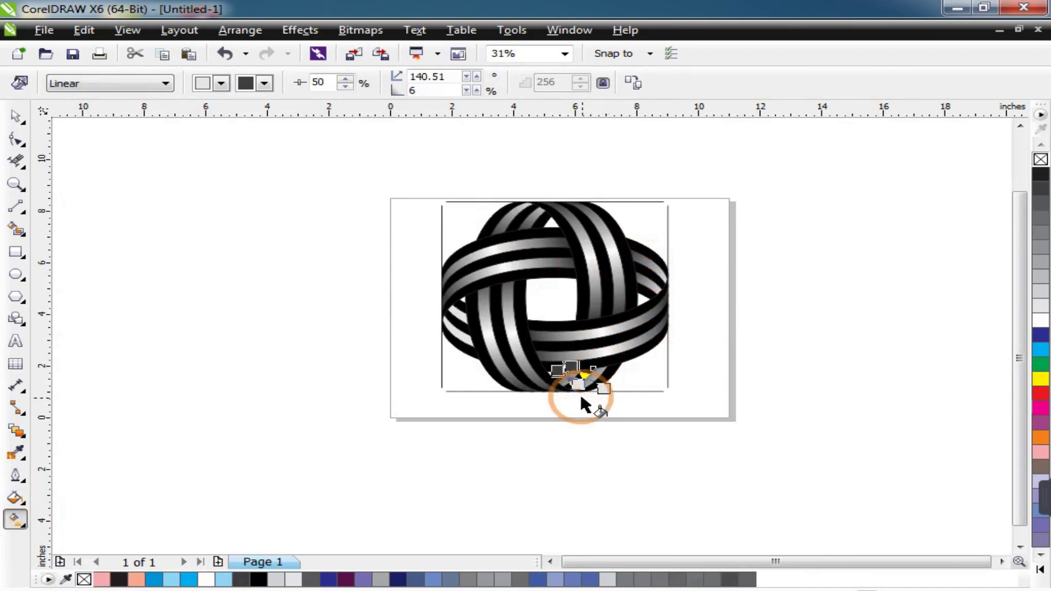
Align both bottom back strips' gradients lengthwise, light at their lower ends and dark at the horizontal band above
scroll(580, 392, "up", 1)
scroll(572, 384, "up", 2)
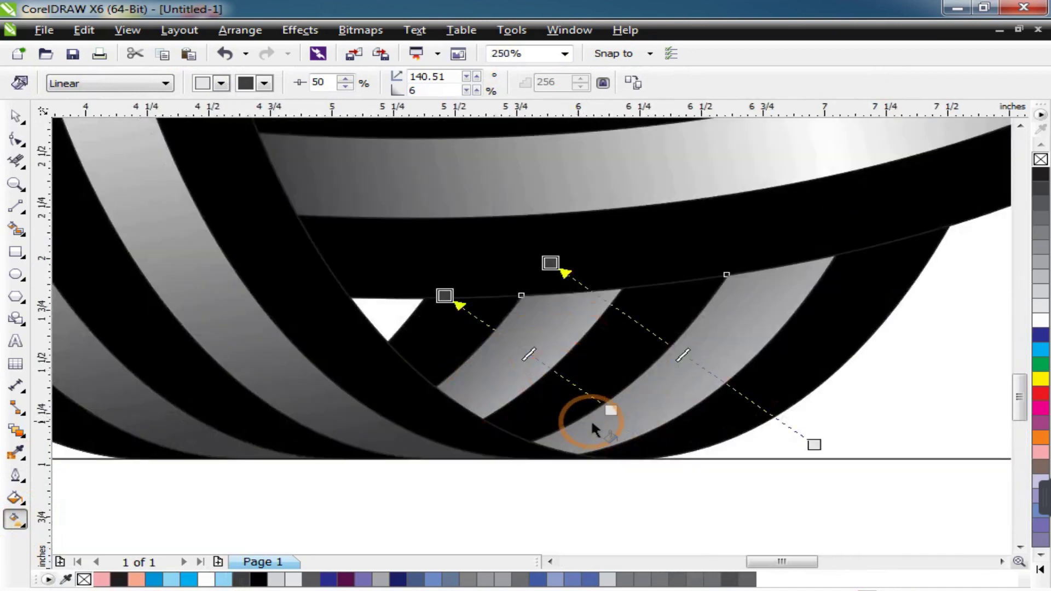
left_click_drag(610, 411, 434, 386)
left_click_drag(444, 297, 831, 256)
left_click_drag(814, 443, 550, 446)
scroll(550, 445, "down", 2)
key("space")
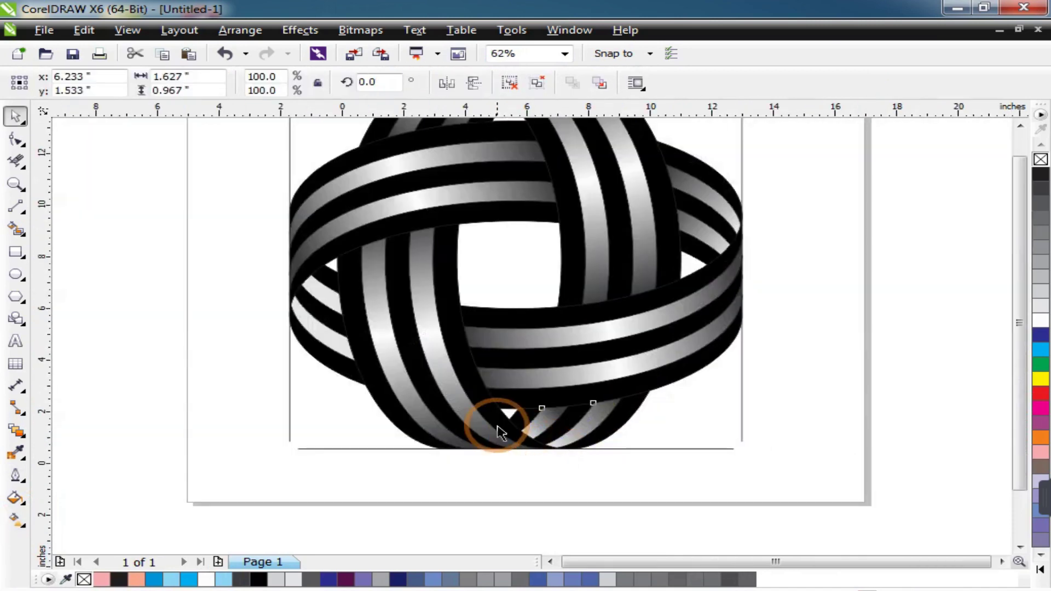
Try to copy the bottom back strips' gradient fill onto the grouped back strips at the globe's left
scroll(498, 425, "down", 1)
scroll(427, 361, "up", 1)
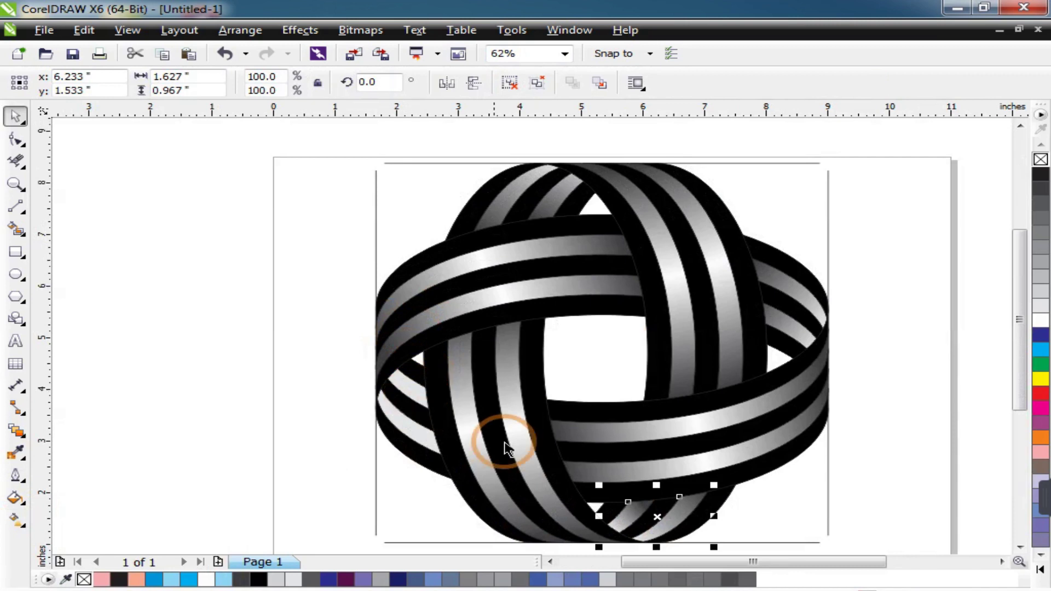
left_click(412, 499)
left_click(410, 434)
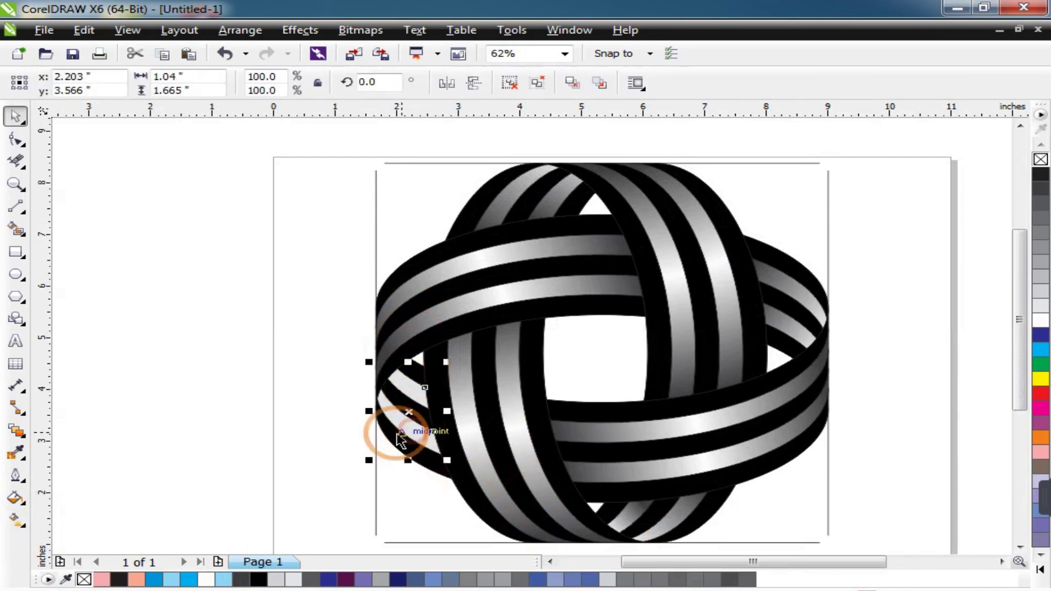
left_click(16, 518)
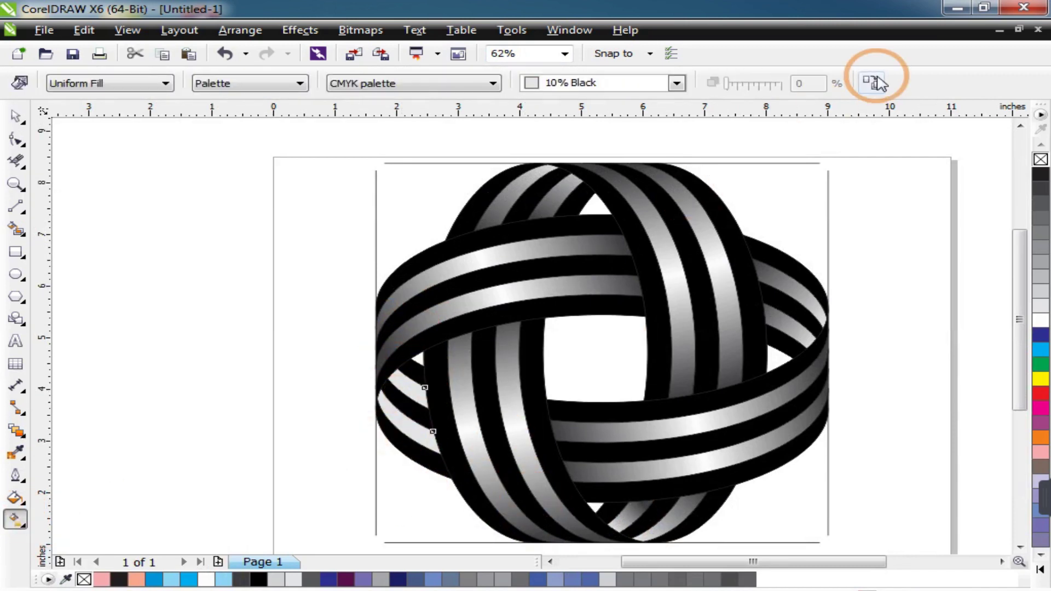
left_click(657, 513)
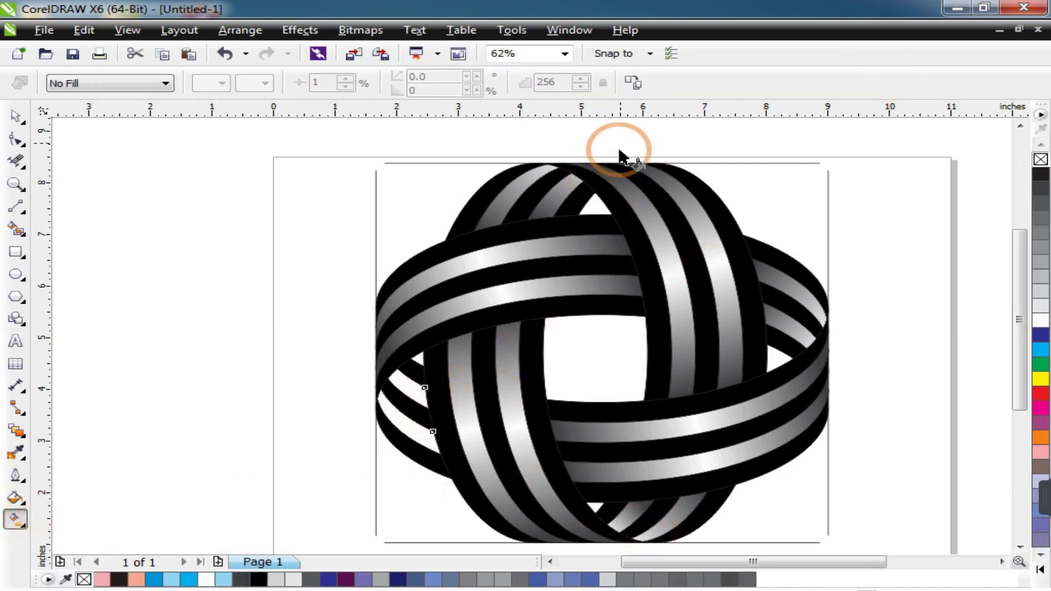
left_click(492, 427)
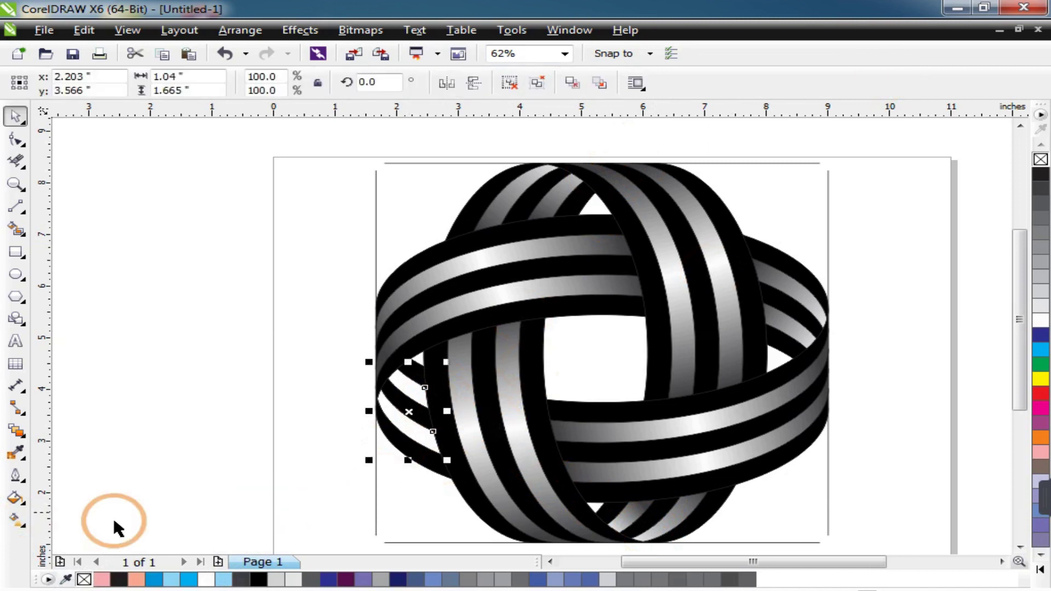
left_click(16, 519)
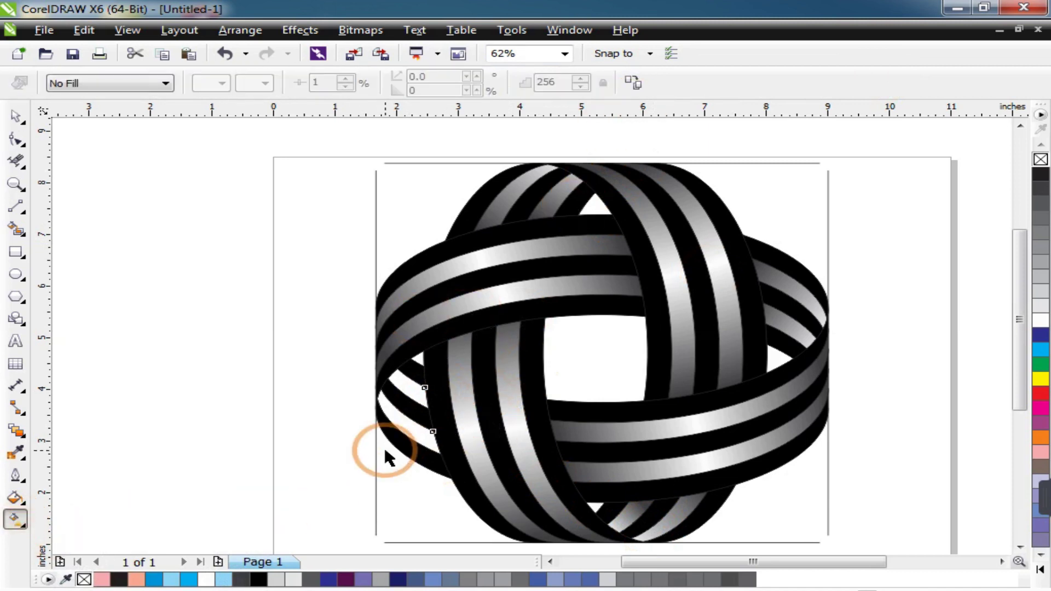
key("space")
left_click(364, 491)
Copy the bottom back strips' gradient fill onto the grouped back strips at the globe's left
left_click(638, 520)
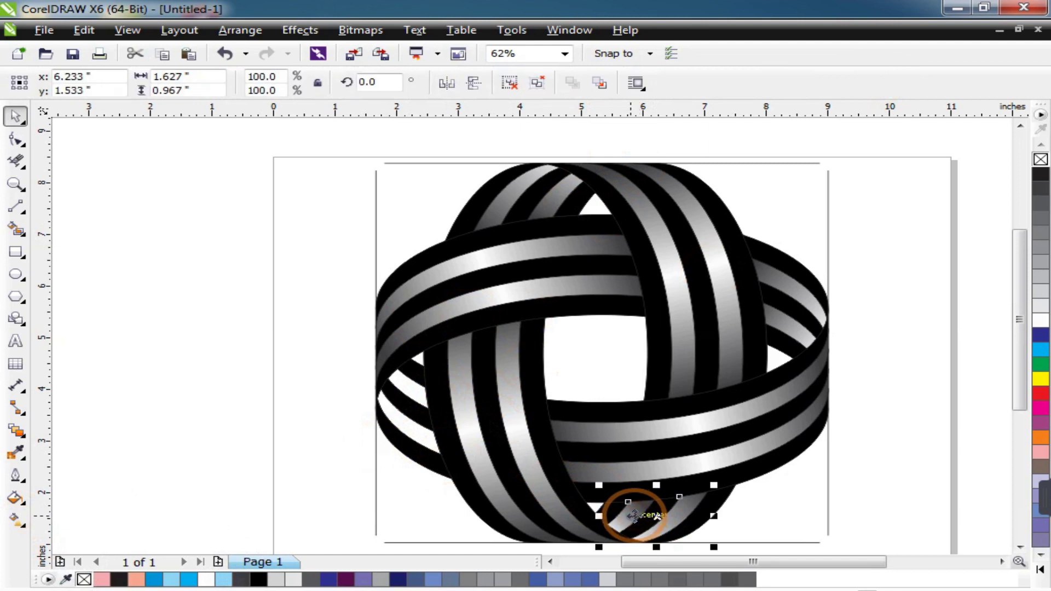
left_click(410, 428)
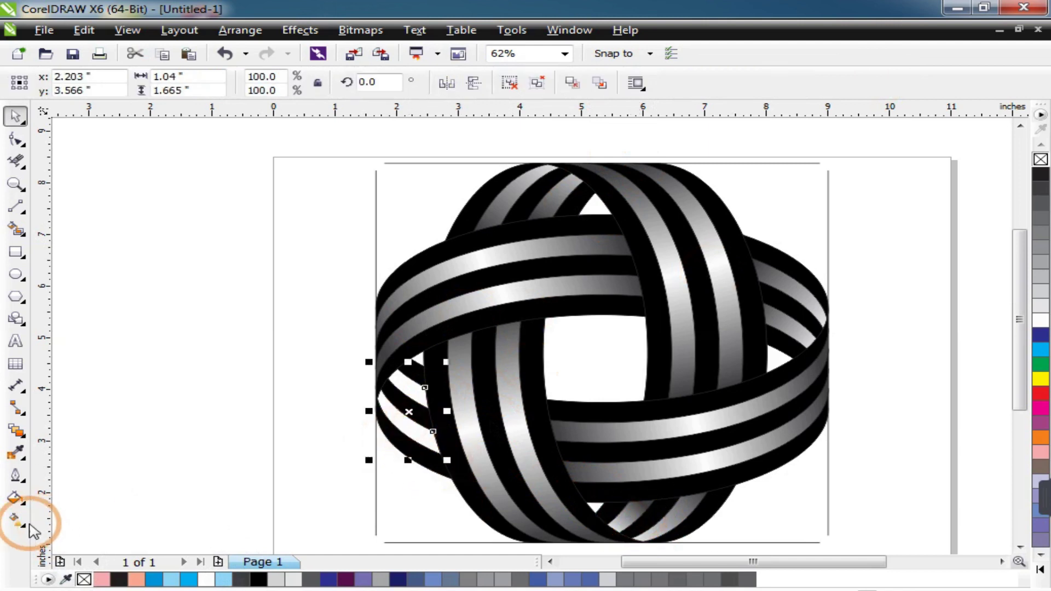
left_click(16, 524)
left_click(634, 82)
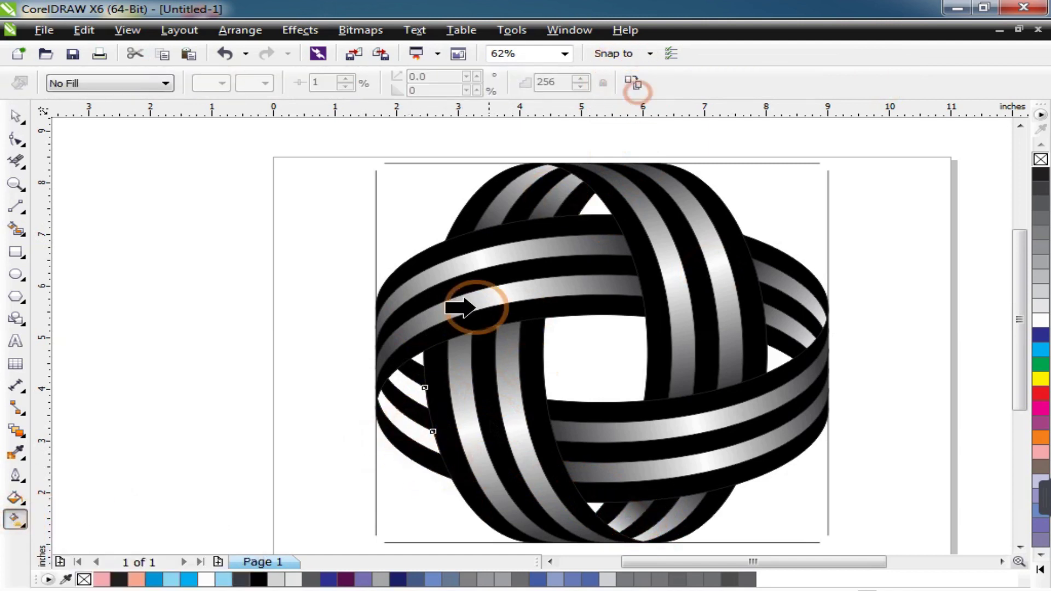
left_click(403, 423)
left_click(666, 364)
left_click(617, 520)
scroll(389, 382, "up", 2)
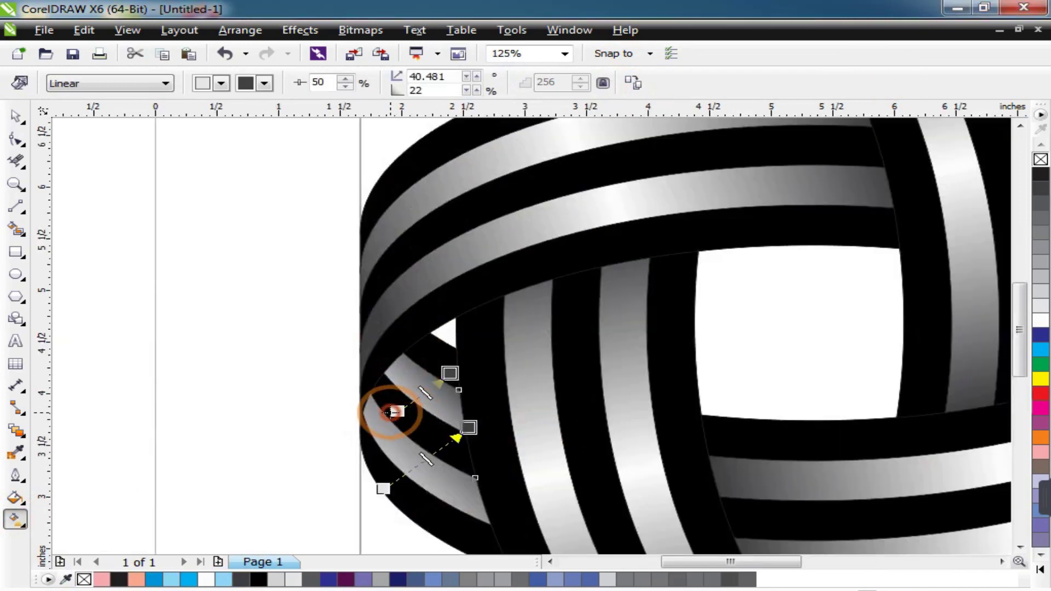
Align both left back strips' gradients lengthwise, light at the globe's left edge and dark at the vertical band
left_click_drag(390, 412, 365, 361)
left_click_drag(450, 373, 500, 509)
left_click_drag(383, 489, 407, 358)
key("space")
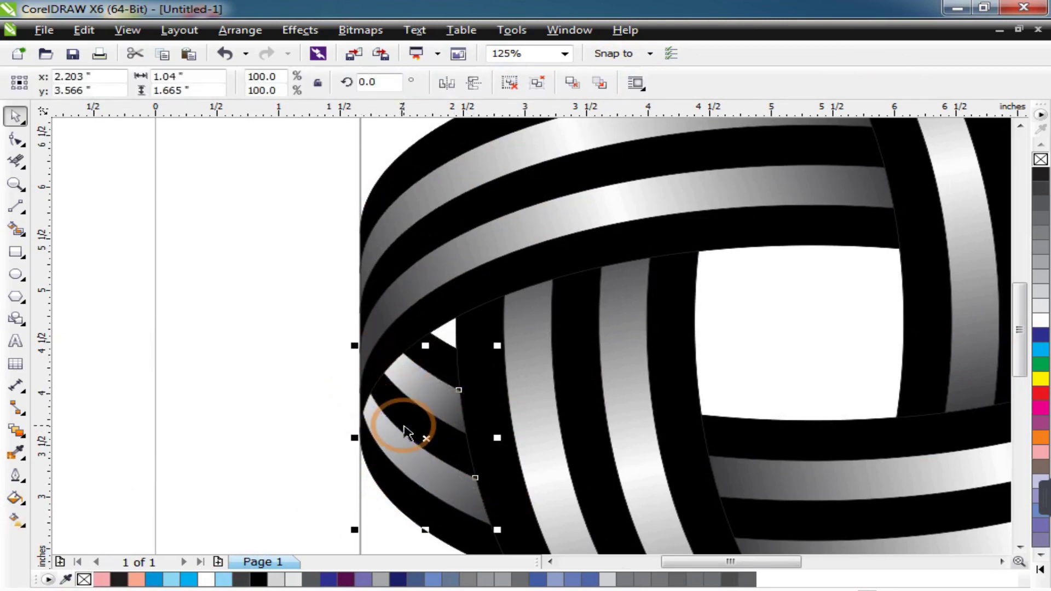
Delete the leftover vertical and horizontal straight lines around the globe
scroll(311, 353, "down", 2)
left_click(273, 212)
left_click_drag(271, 198, 460, 405)
left_click(244, 263)
left_click_drag(301, 265, 162, 335)
key("Delete")
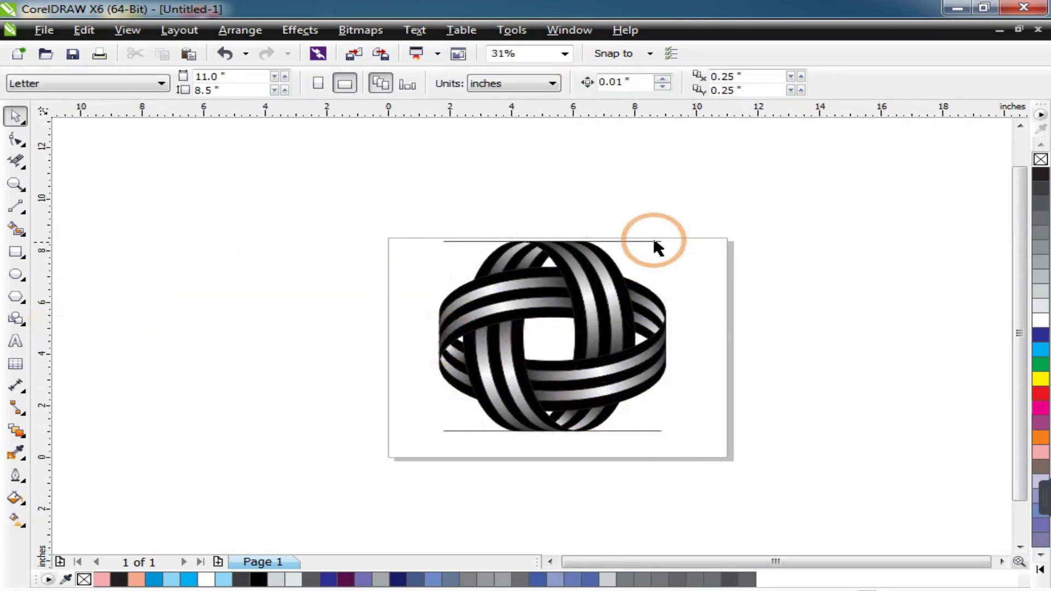
left_click_drag(656, 242, 951, 251)
left_click(859, 286)
key("Delete")
Remove the outlines from all the globe's pieces and group them into one object
left_click_drag(704, 220, 378, 460)
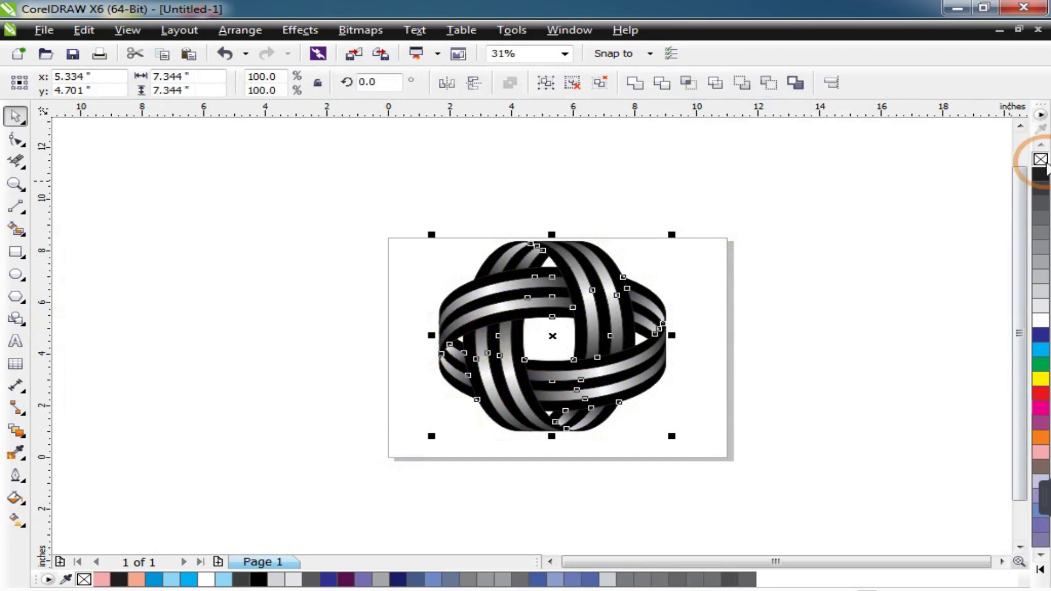
left_click(907, 310)
left_click_drag(389, 201, 720, 452)
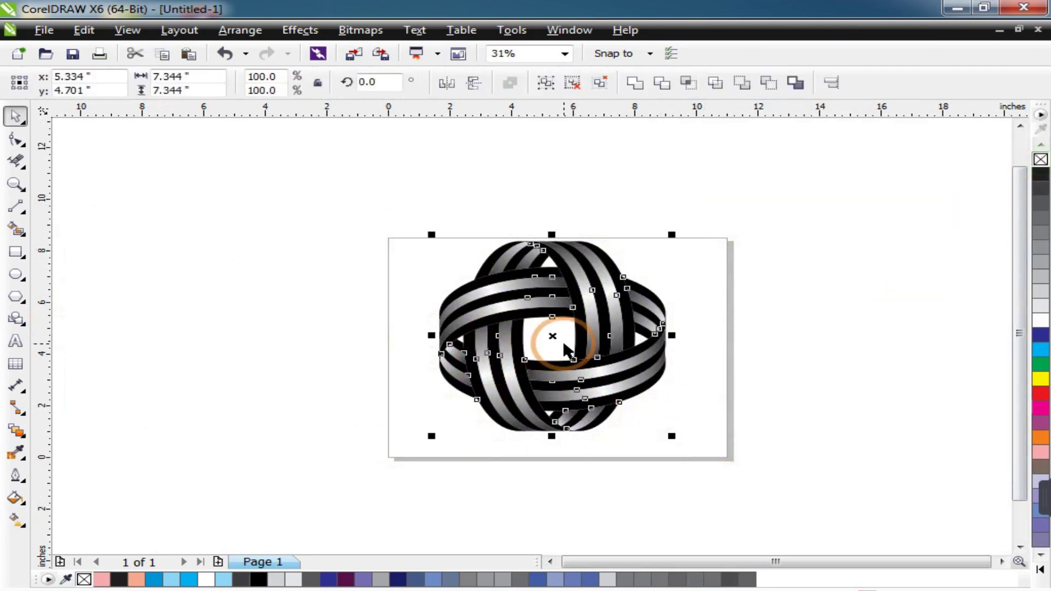
left_click(546, 82)
Rotate the grouped globe clockwise to 304.1 degrees and turn it slightly further in the same direction
left_click_drag(668, 235, 700, 355)
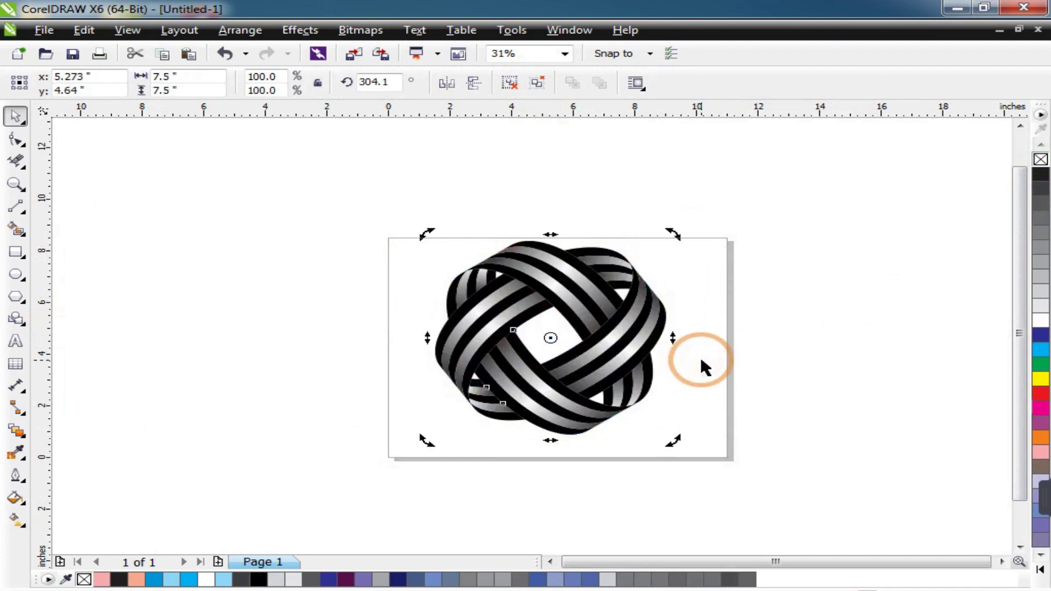
left_click_drag(676, 236, 701, 303)
left_click(744, 420)
left_click(16, 184)
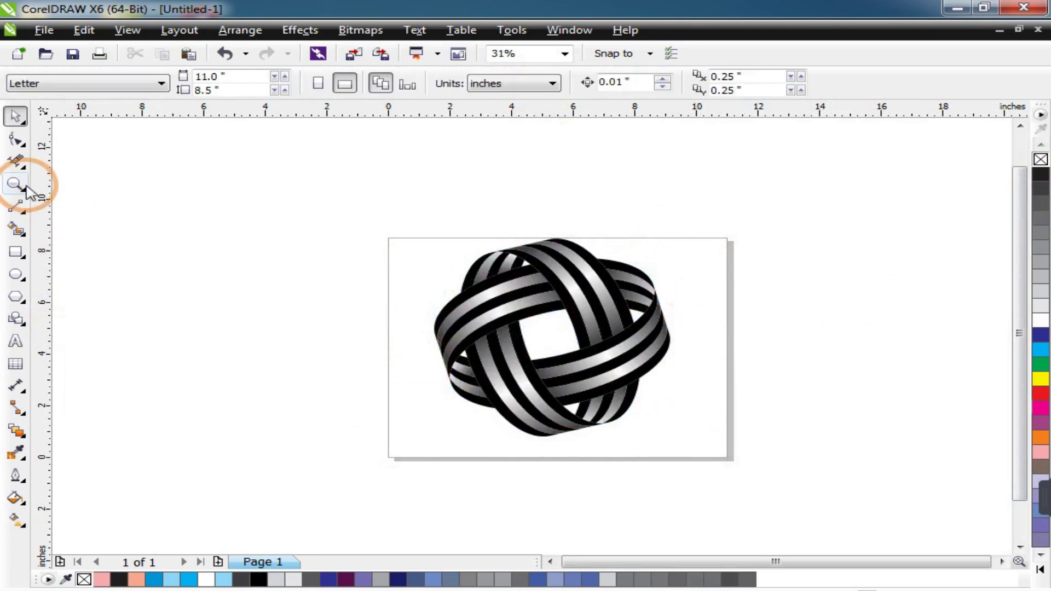
left_click_drag(384, 206, 738, 461)
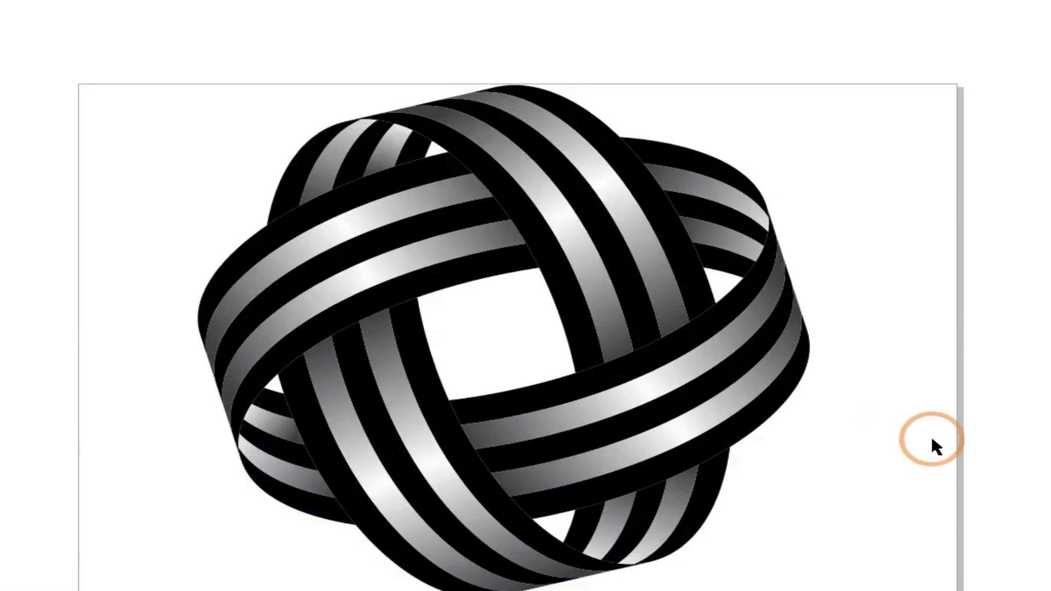